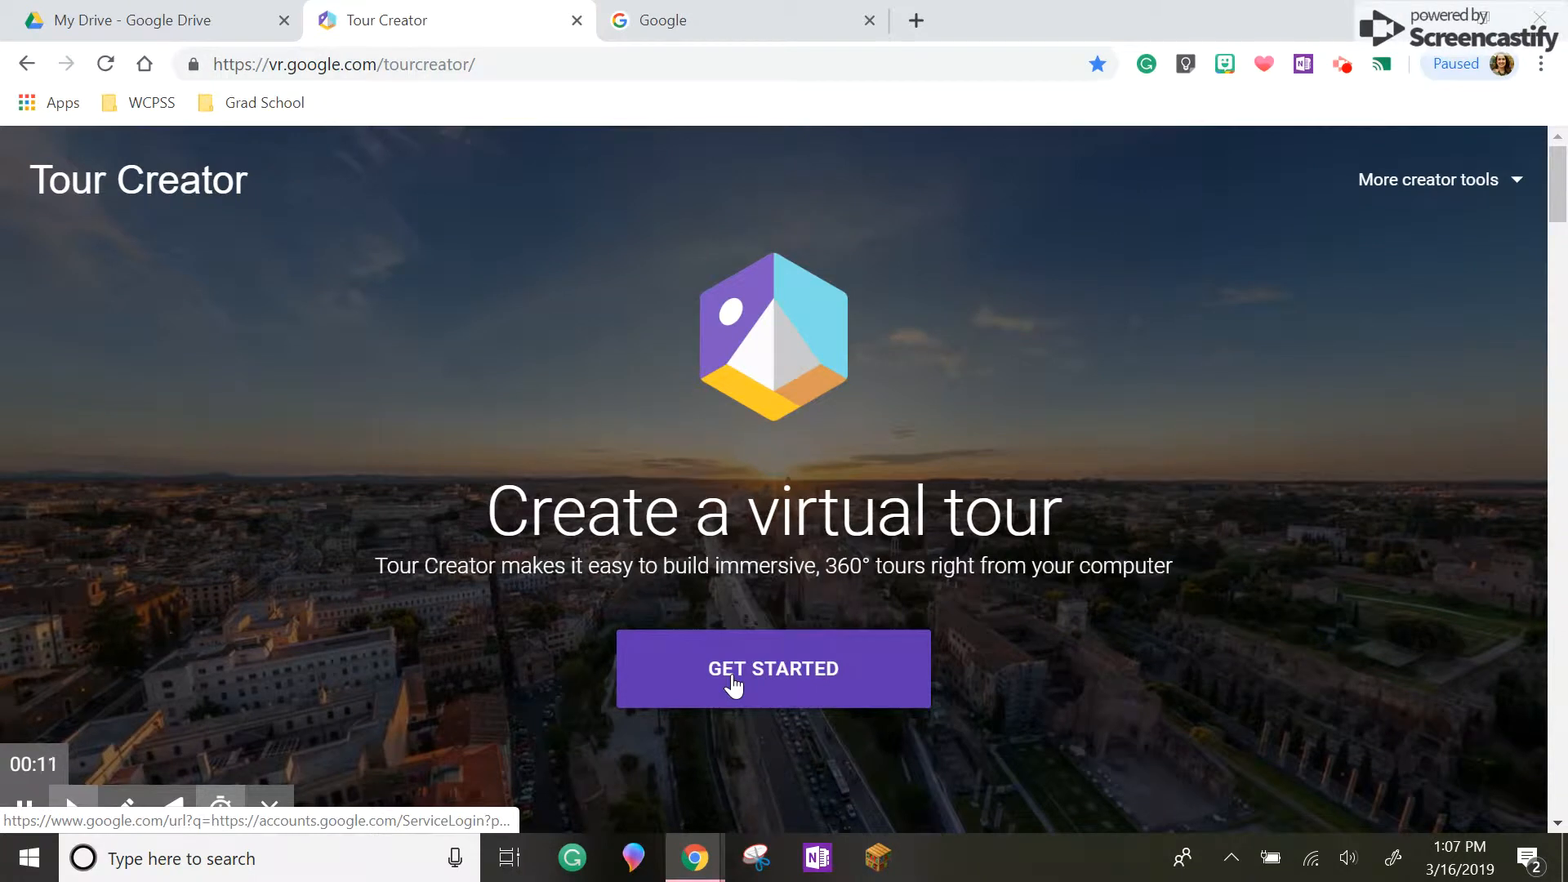
# Start Tour Creator and browse the example tour templates, returning to the list of own tours.
pyautogui.click(732, 677)
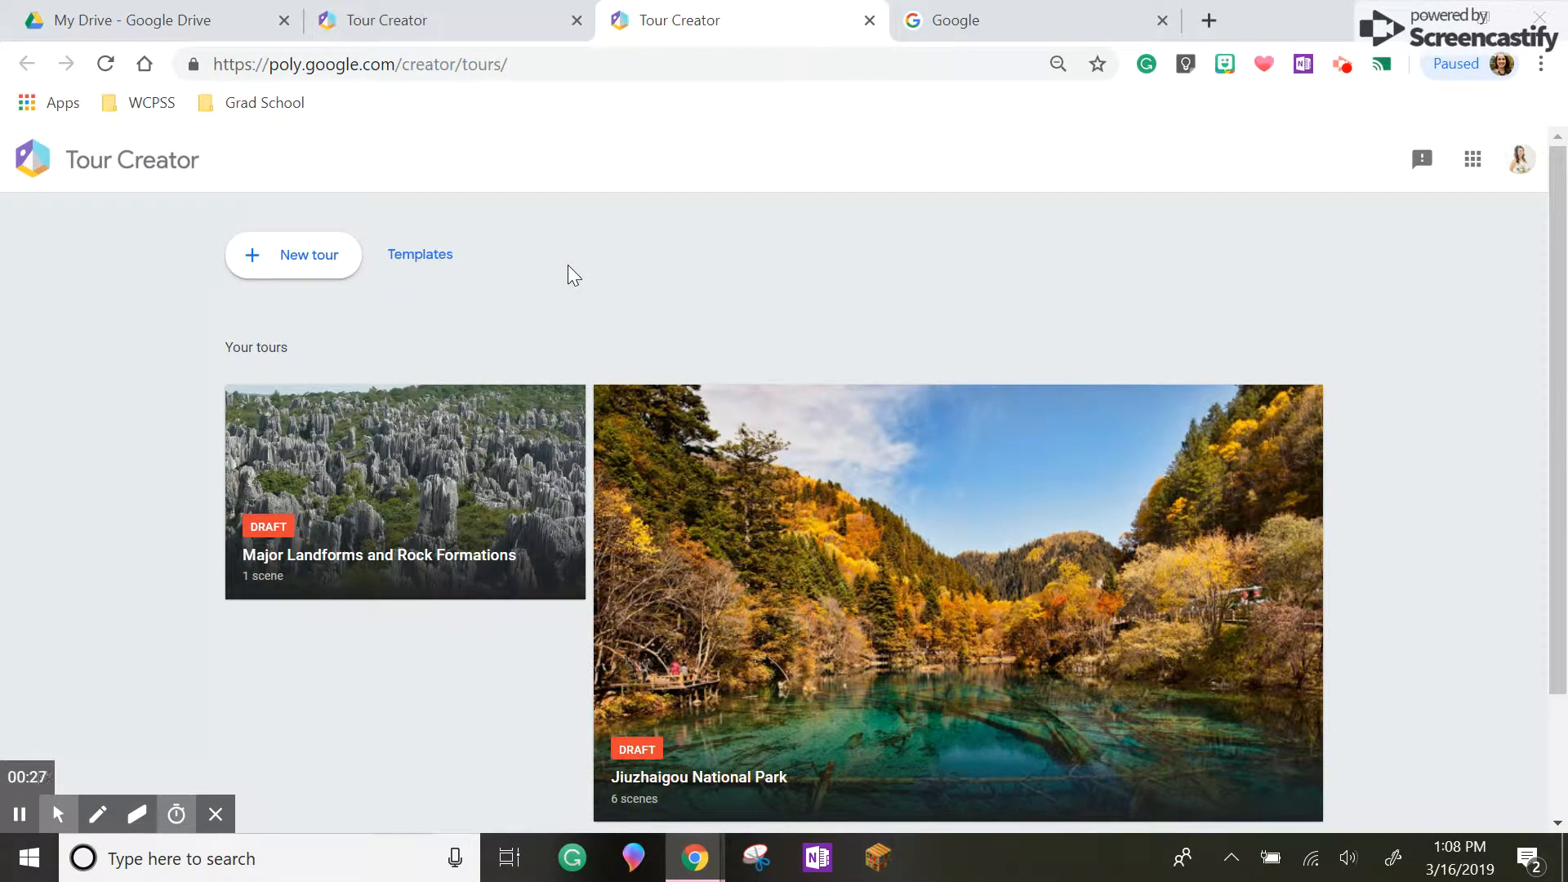
pyautogui.click(414, 263)
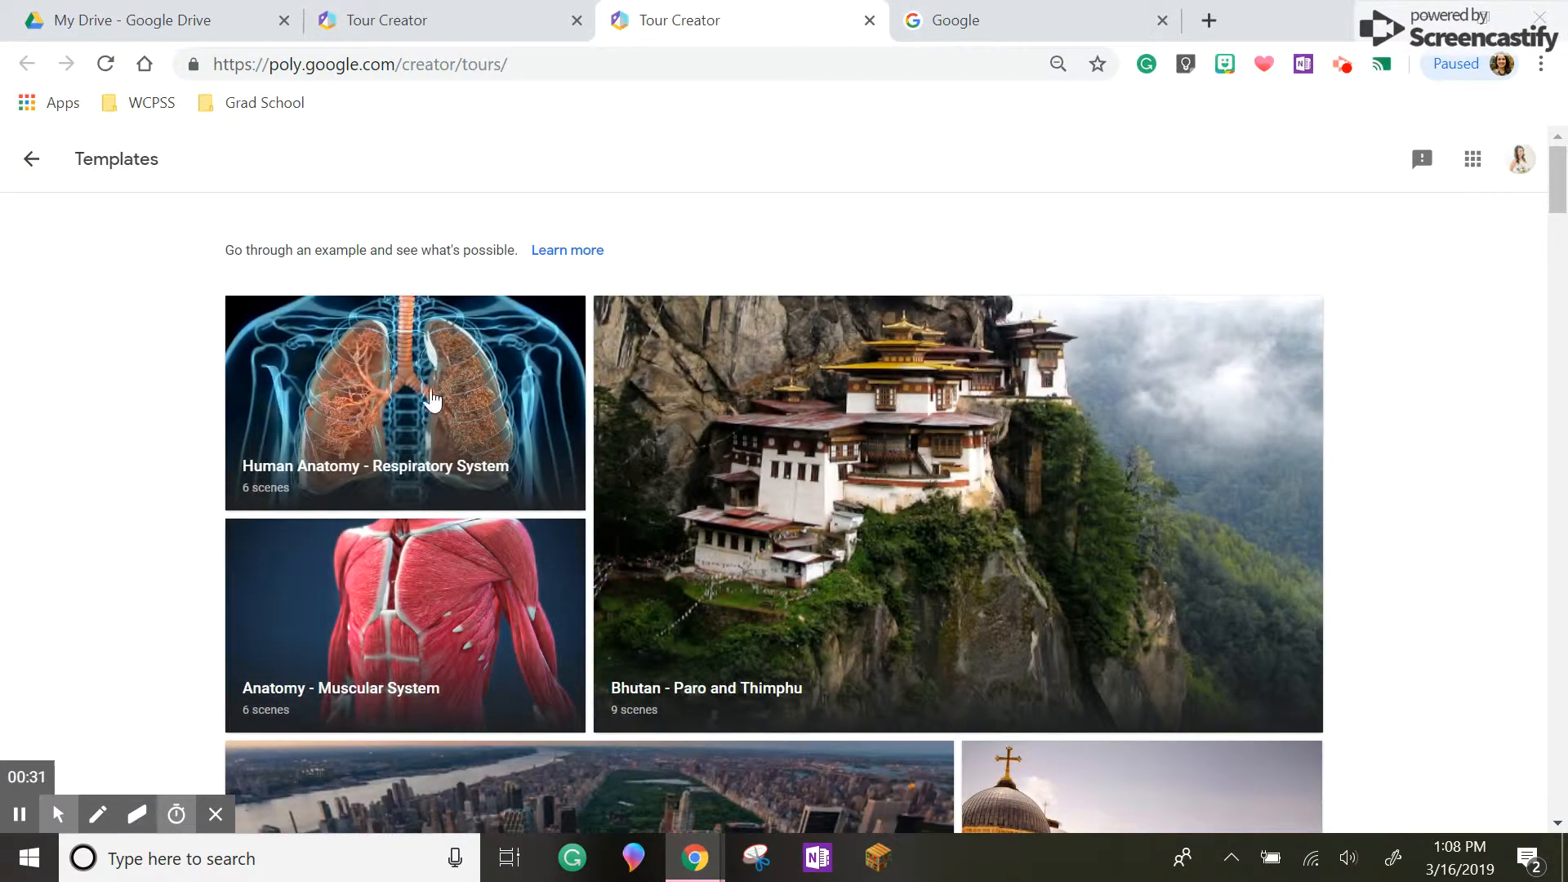
pyautogui.scroll(-7, 438, 443)
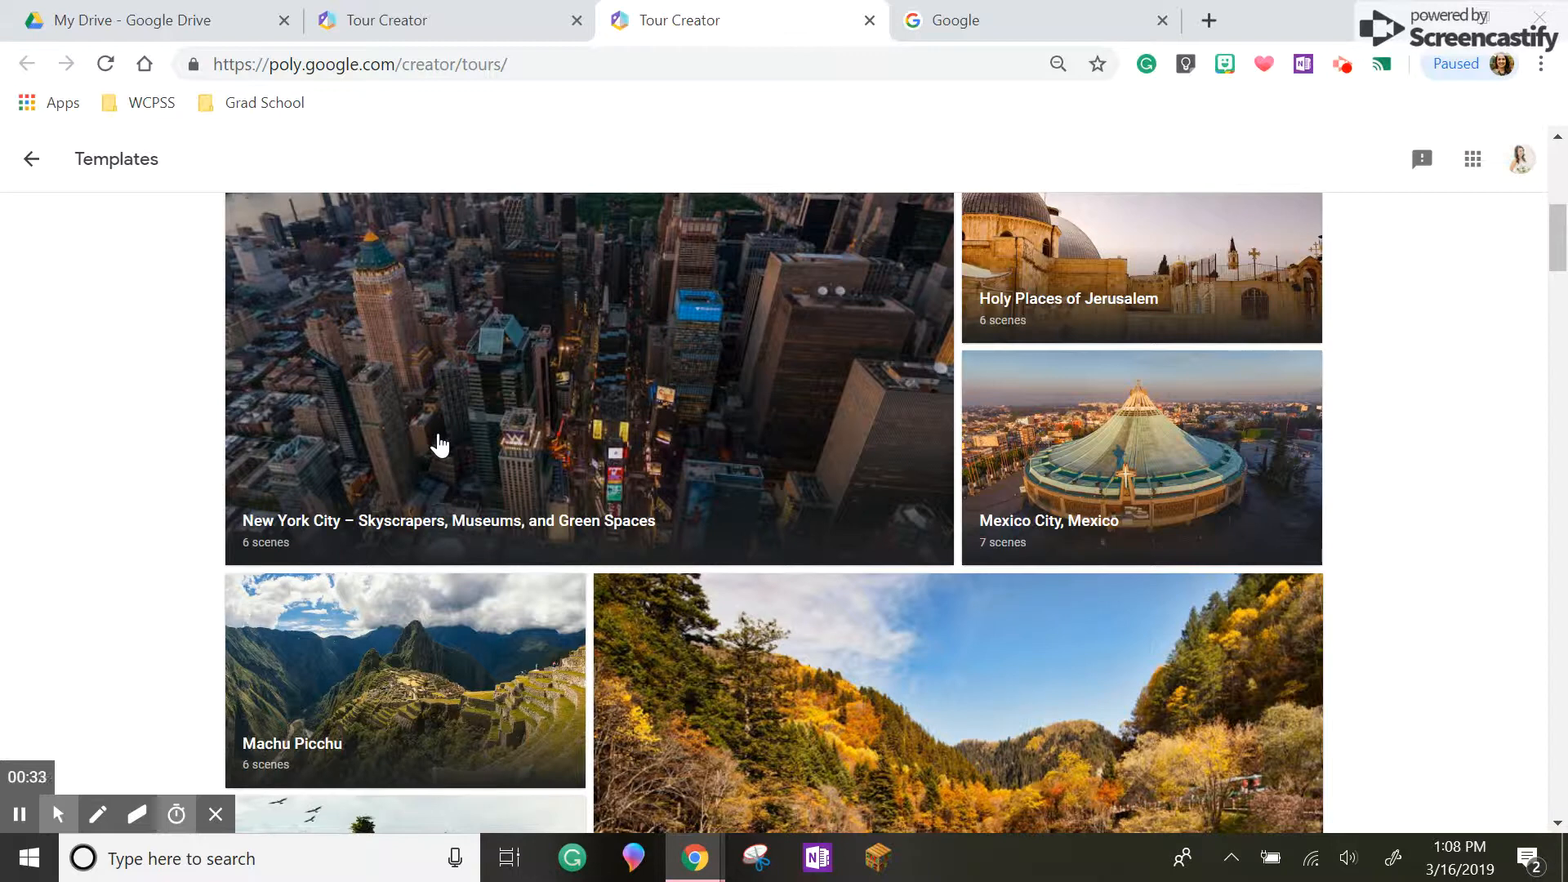
pyautogui.scroll(-5, 1135, 455)
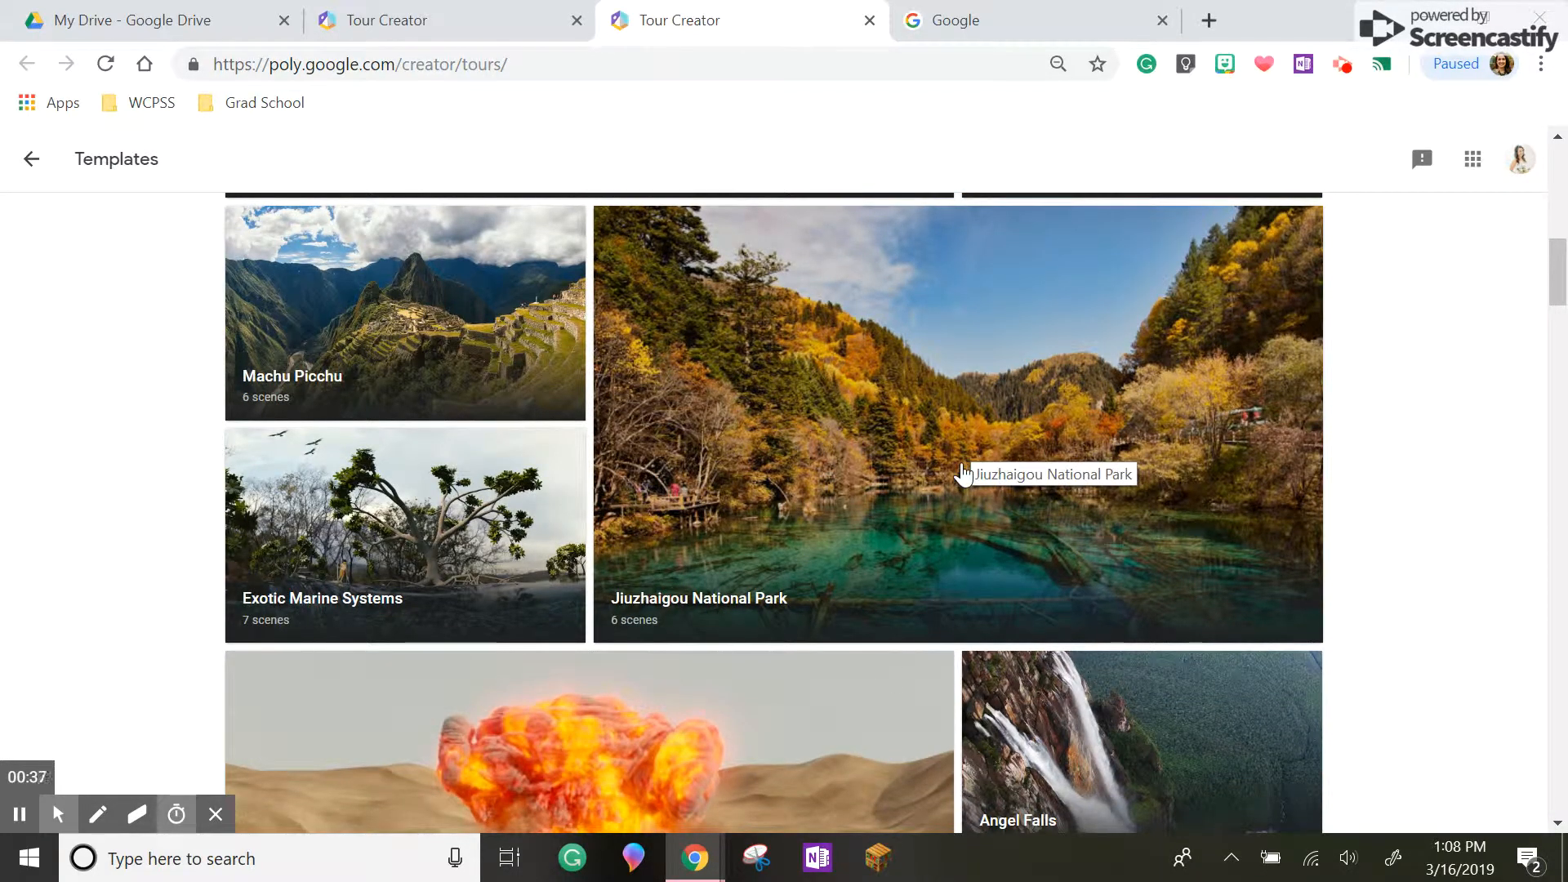
pyautogui.scroll(-5, 805, 510)
pyautogui.scroll(3, 796, 563)
pyautogui.click(31, 158)
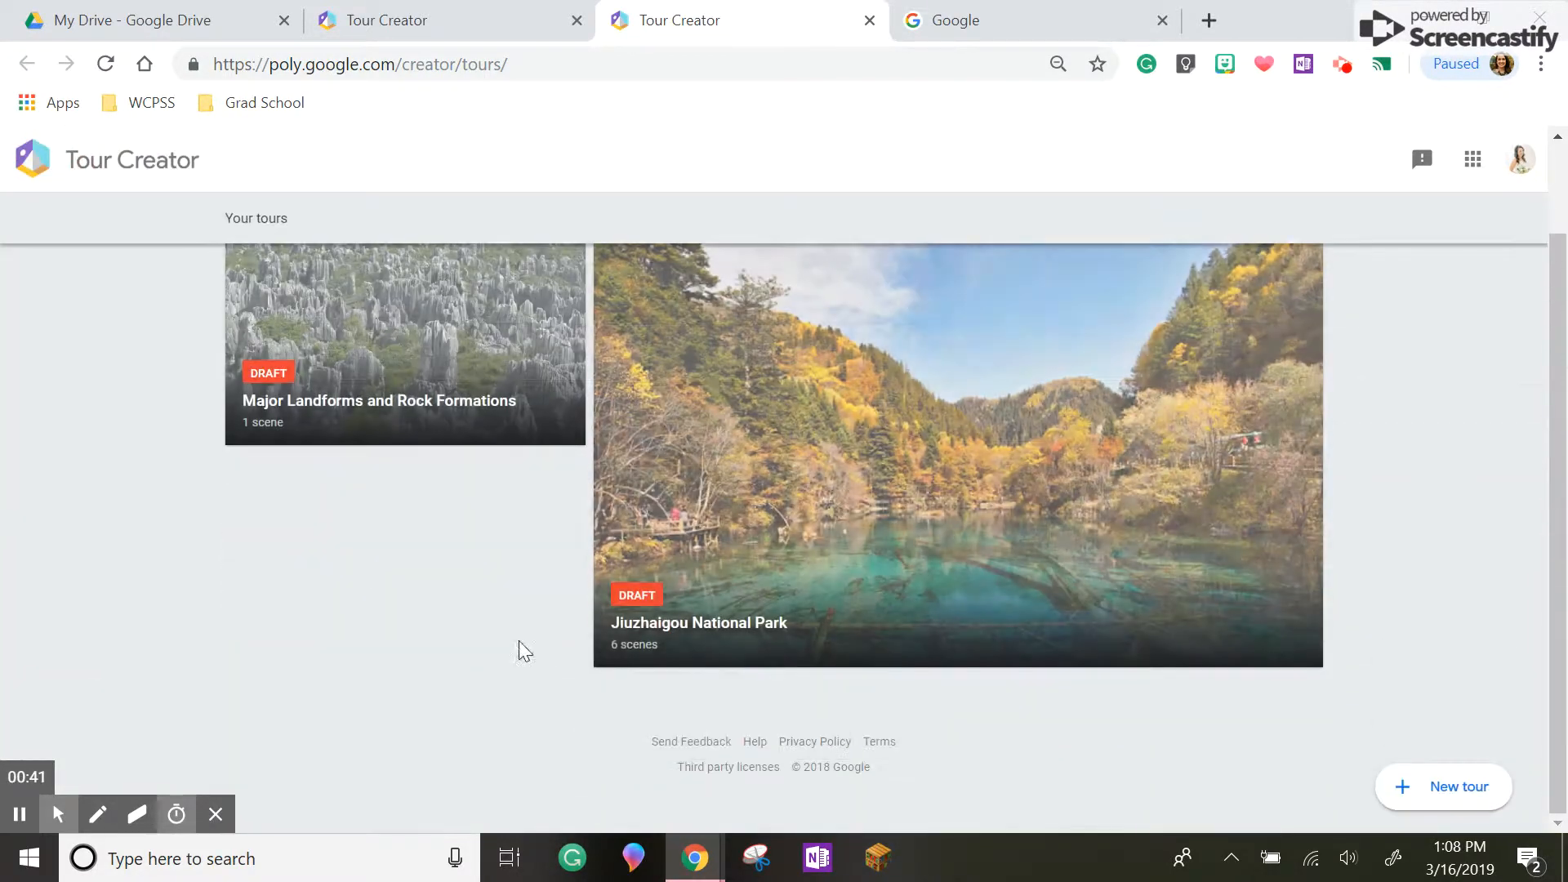
# Examine the Nuo Ri Lang Waterfall and Long Lake scenes of the Jiuzhaigou National Park tour and return to the tour list.
pyautogui.click(872, 461)
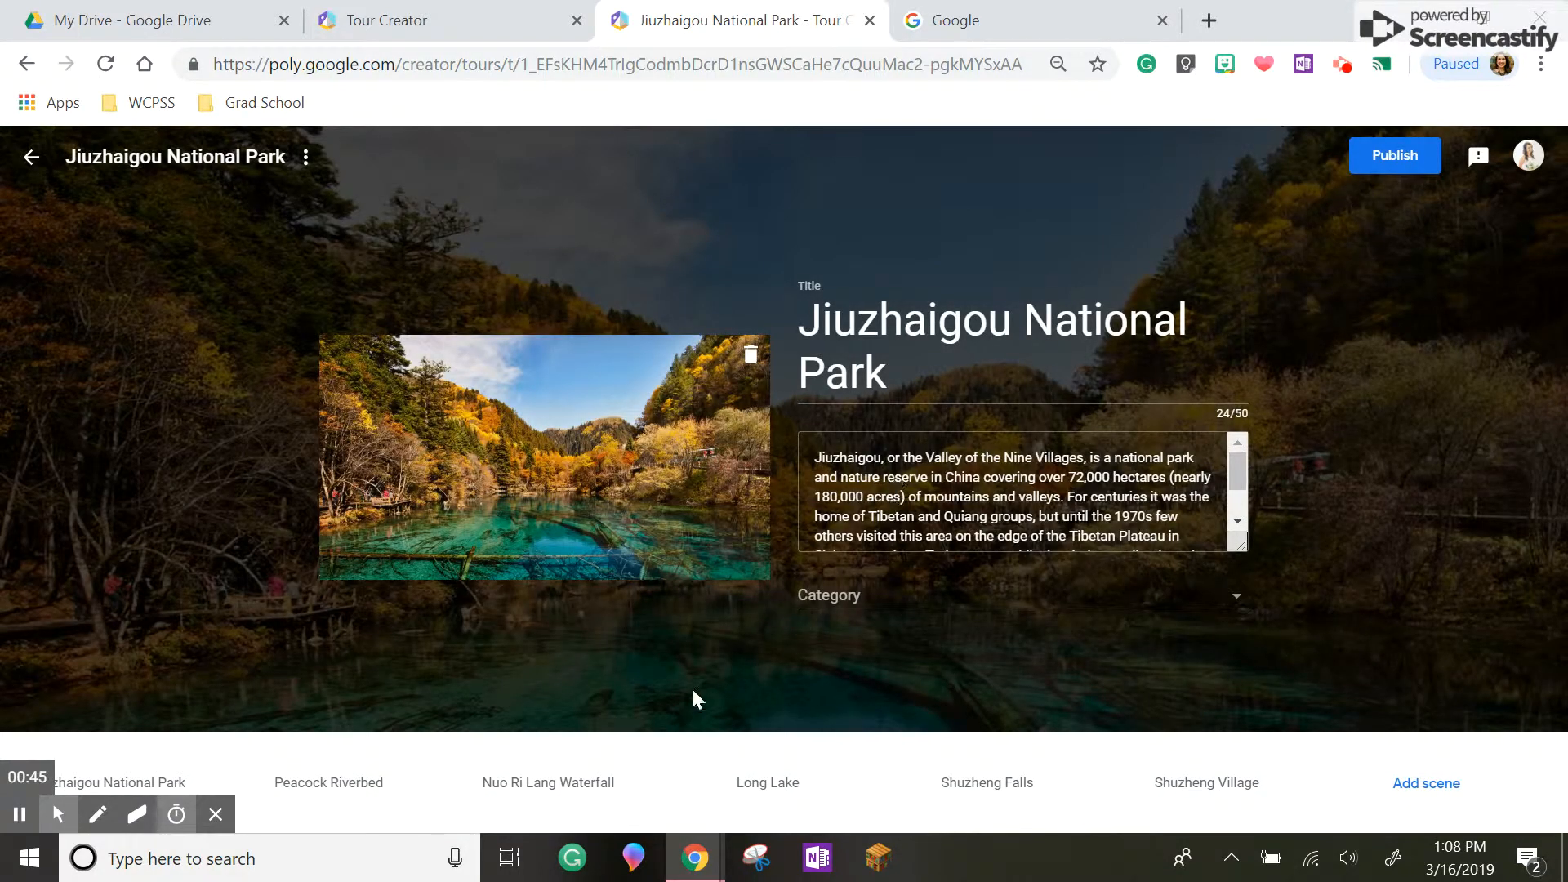
pyautogui.click(531, 781)
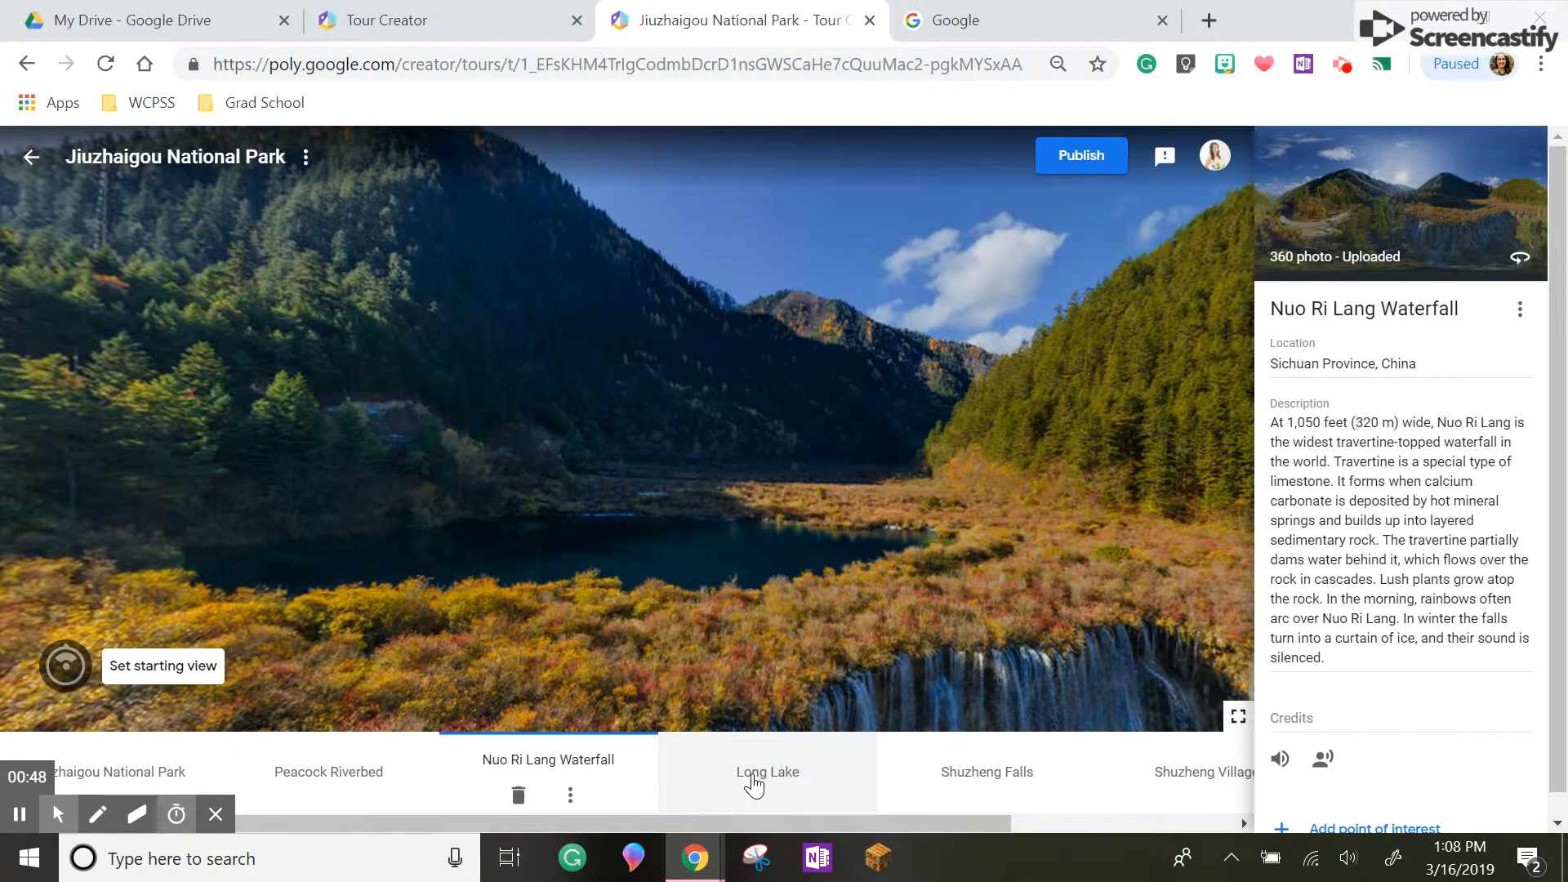
pyautogui.click(753, 782)
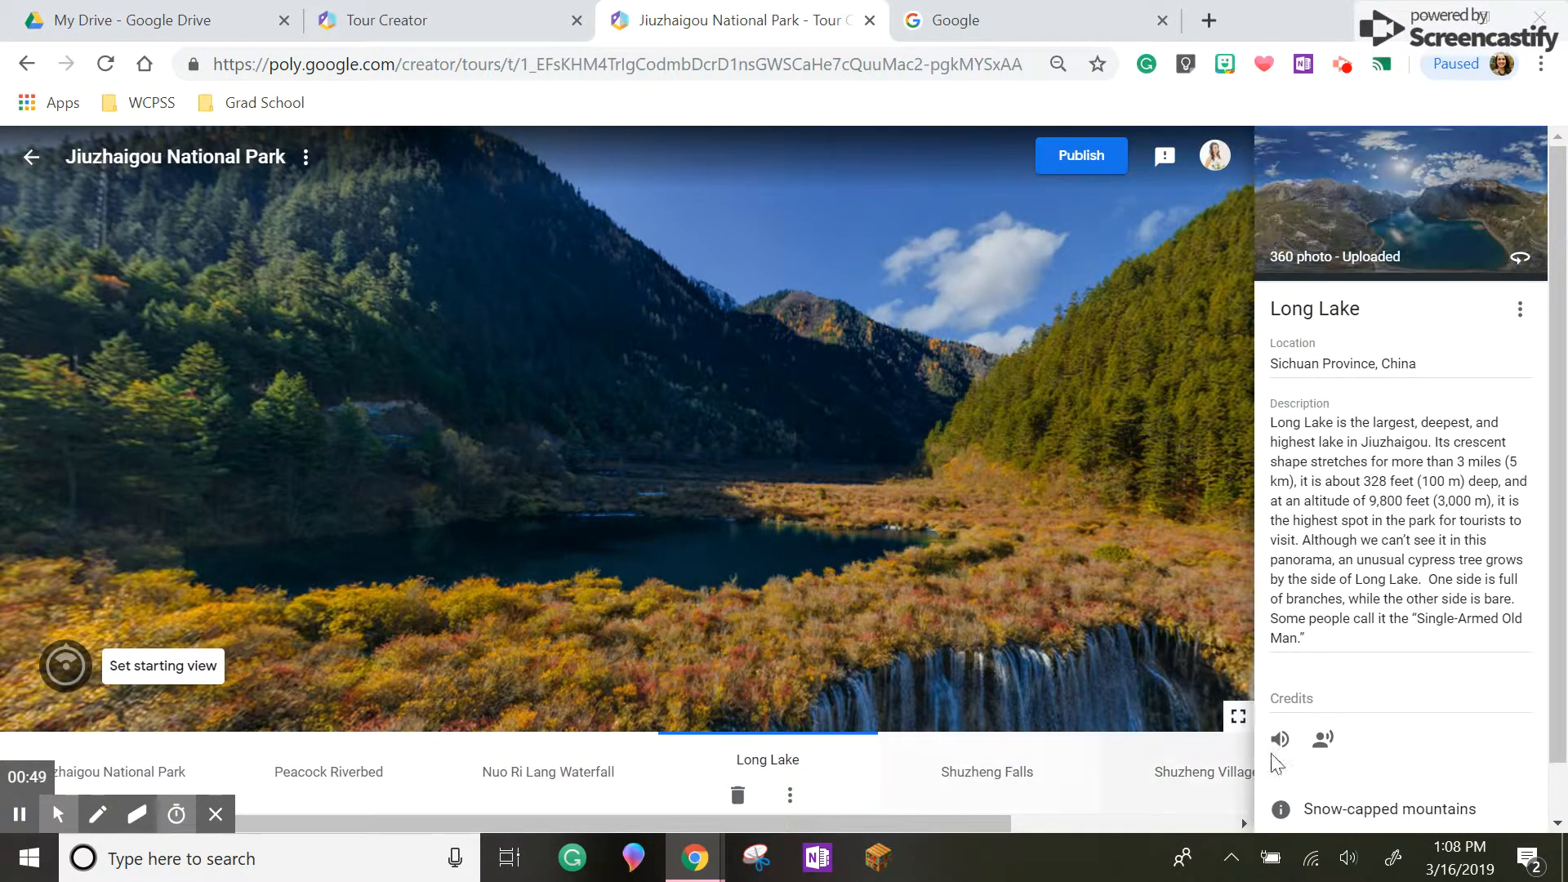
pyautogui.scroll(-1, 1327, 741)
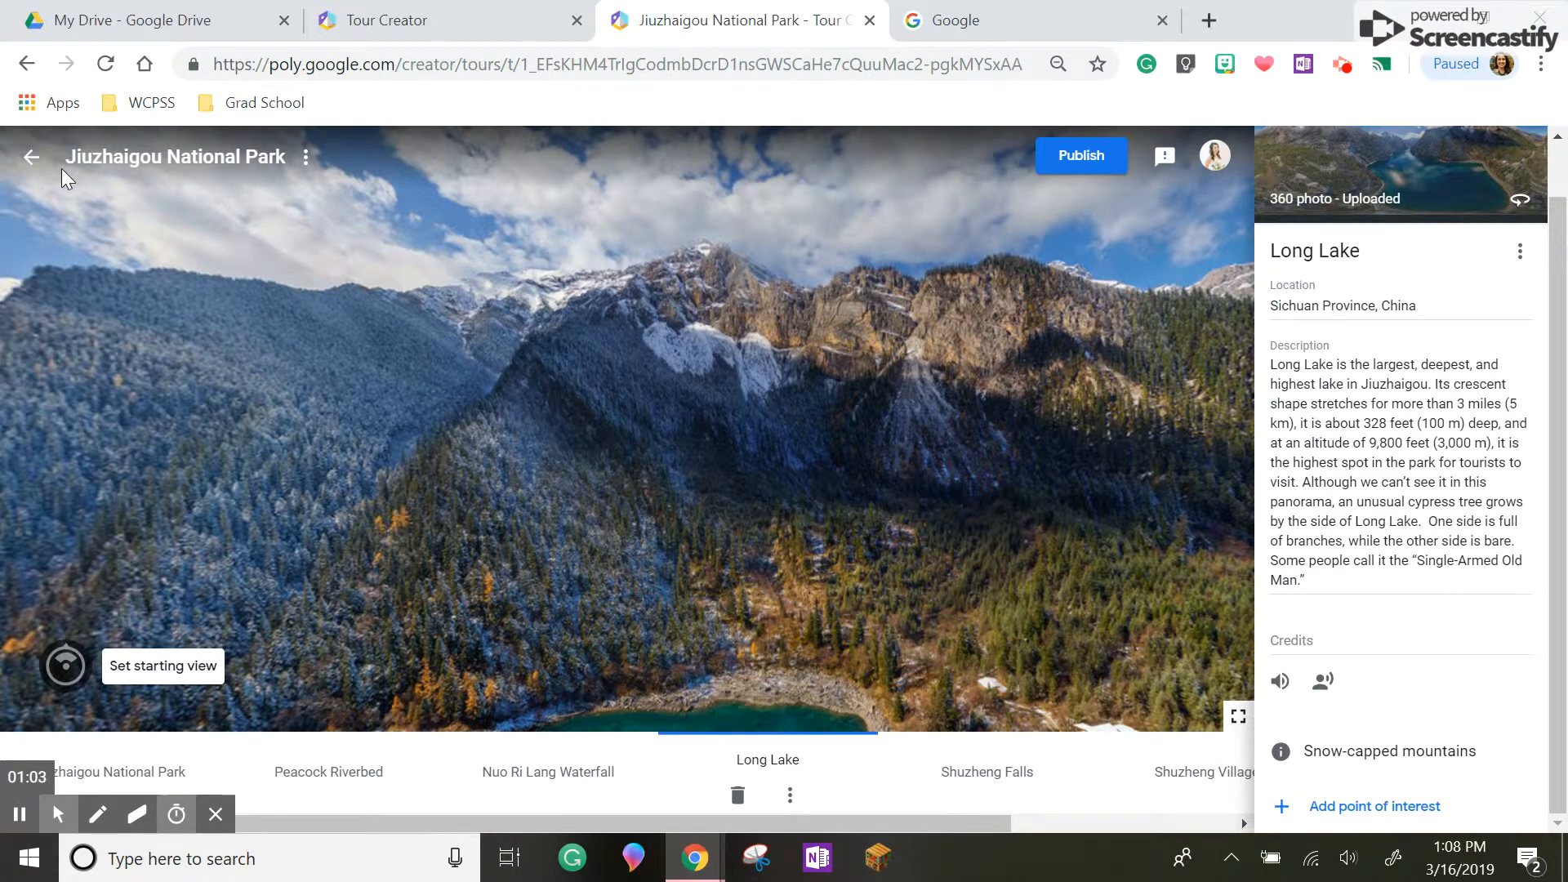
pyautogui.click(33, 158)
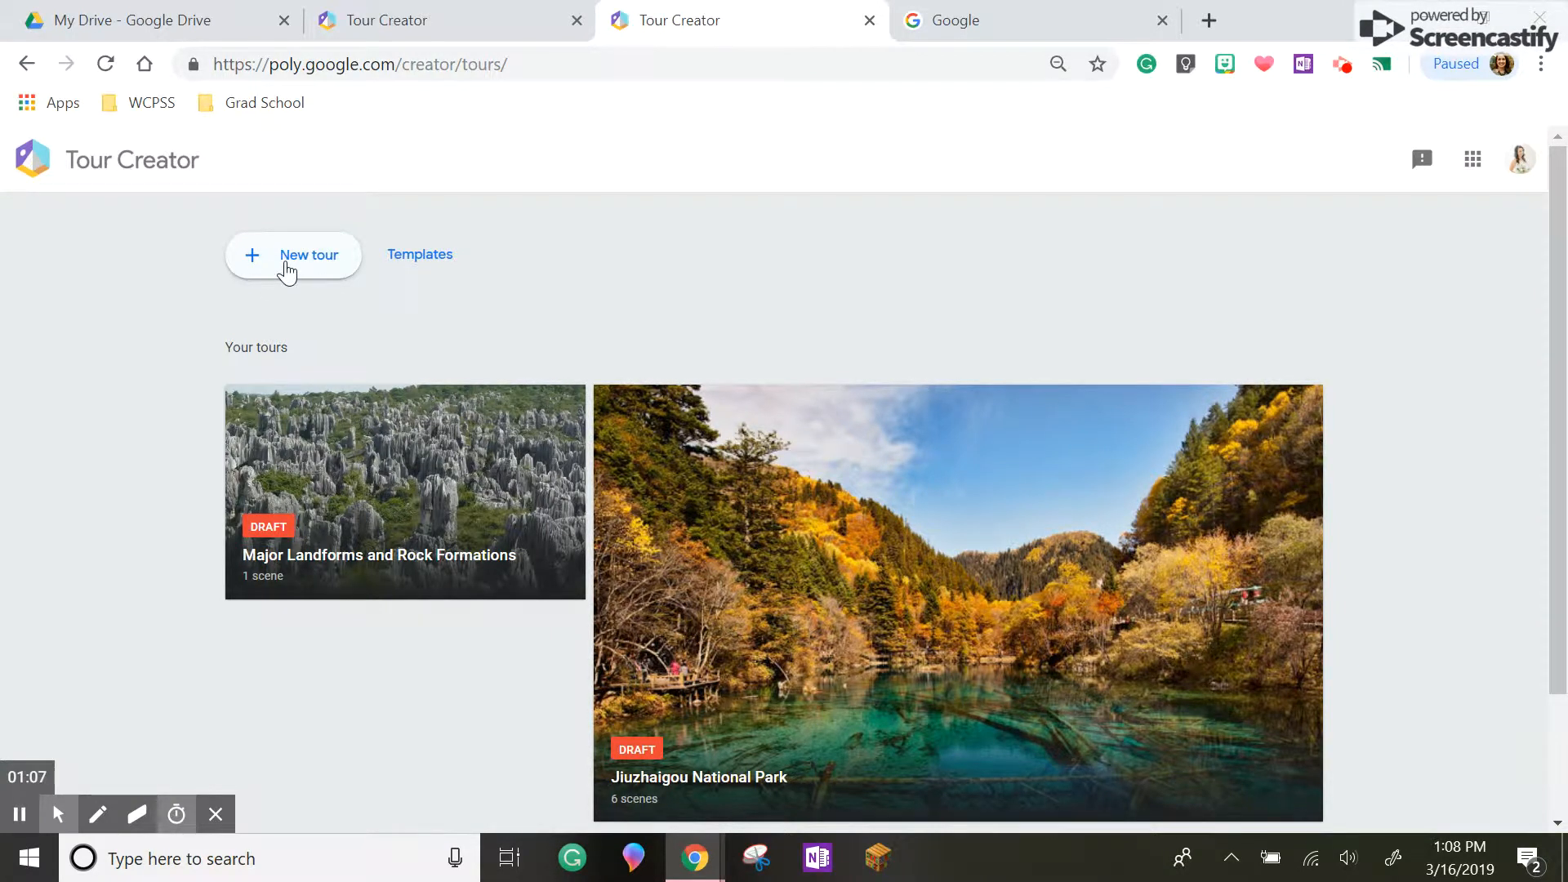
# Start a new tour and title it "Landforms and Rock Formations".
pyautogui.click(285, 264)
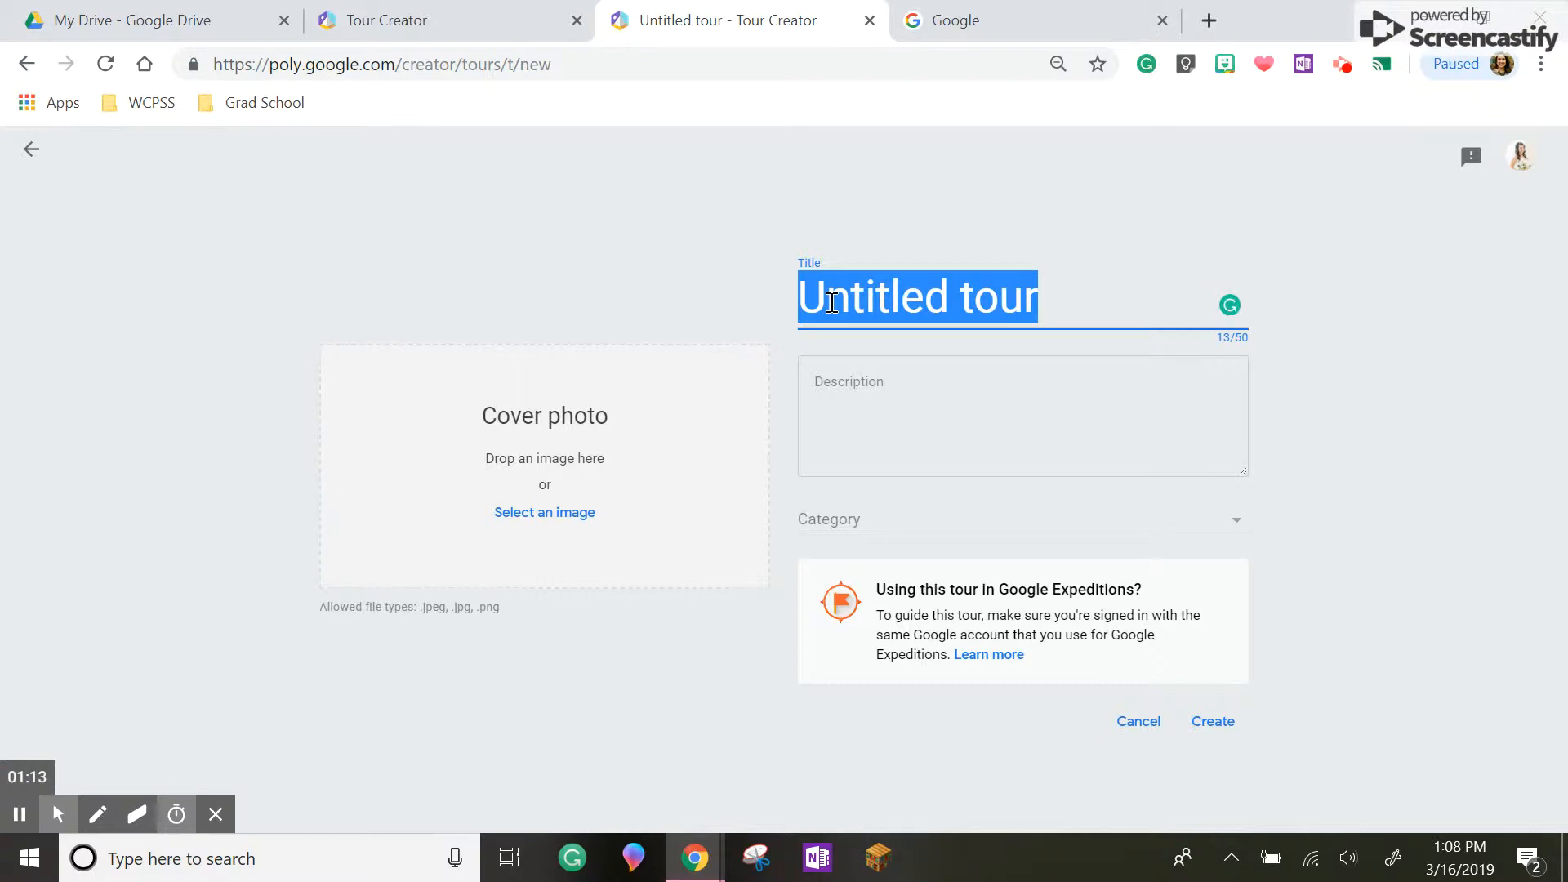
pyautogui.write('Major Lan')
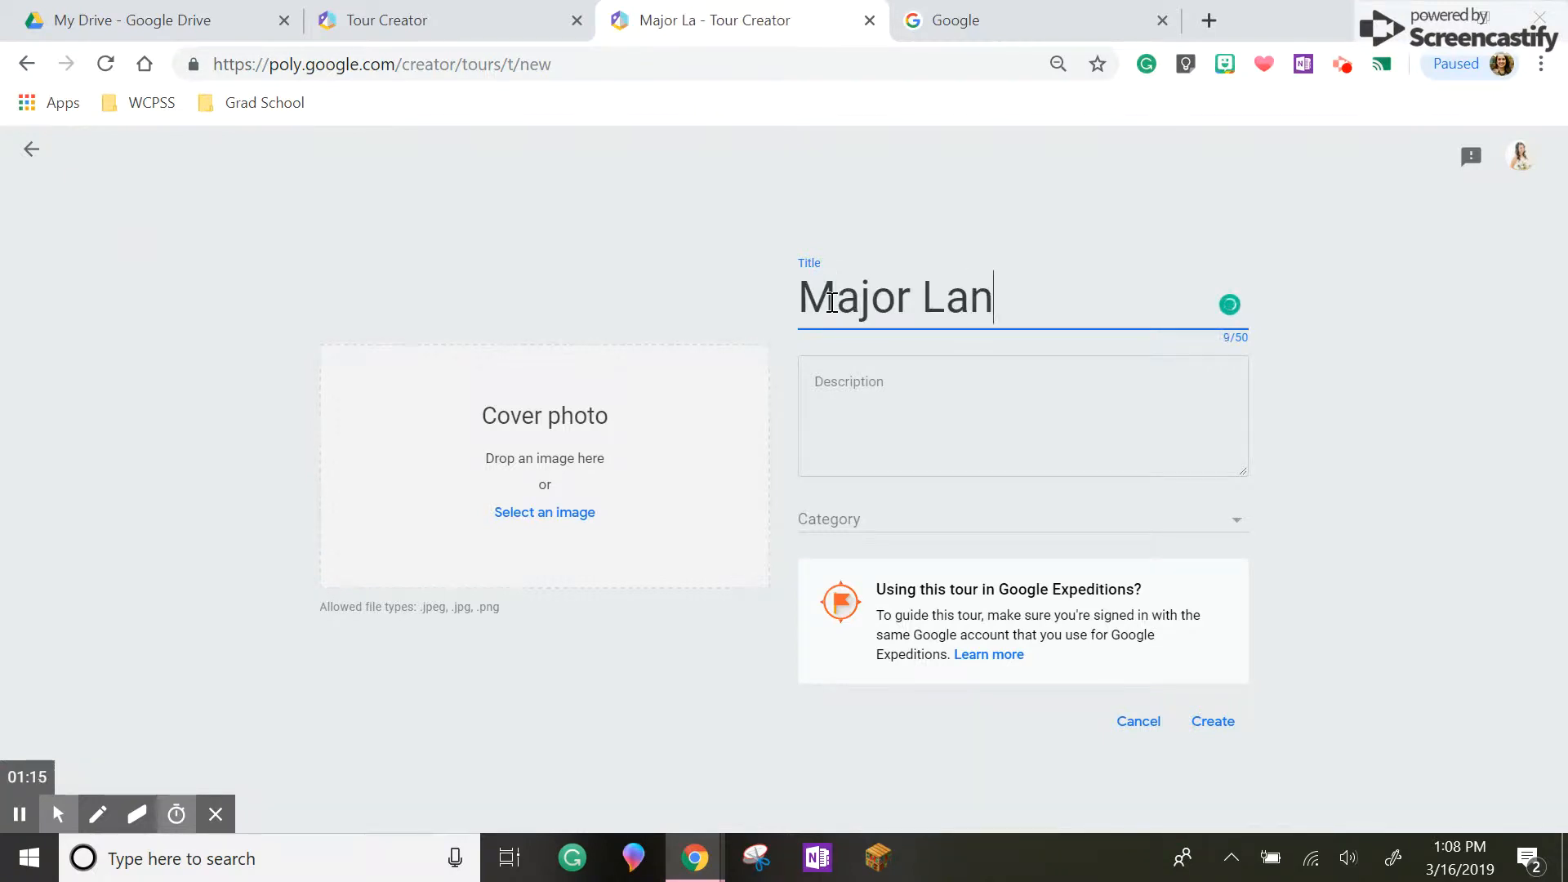
pyautogui.press('BackSpace')
pyautogui.press('BackSpace')
pyautogui.press('BackSpace')
pyautogui.press('BackSpace')
pyautogui.press('BackSpace')
pyautogui.press('BackSpace')
pyautogui.press('BackSpace')
pyautogui.press('BackSpace')
pyautogui.press('BackSpace')
pyautogui.write('Land f')
pyautogui.press('BackSpace')
pyautogui.press('BackSpace')
pyautogui.write('forms and Rock R')
pyautogui.press('BackSpace')
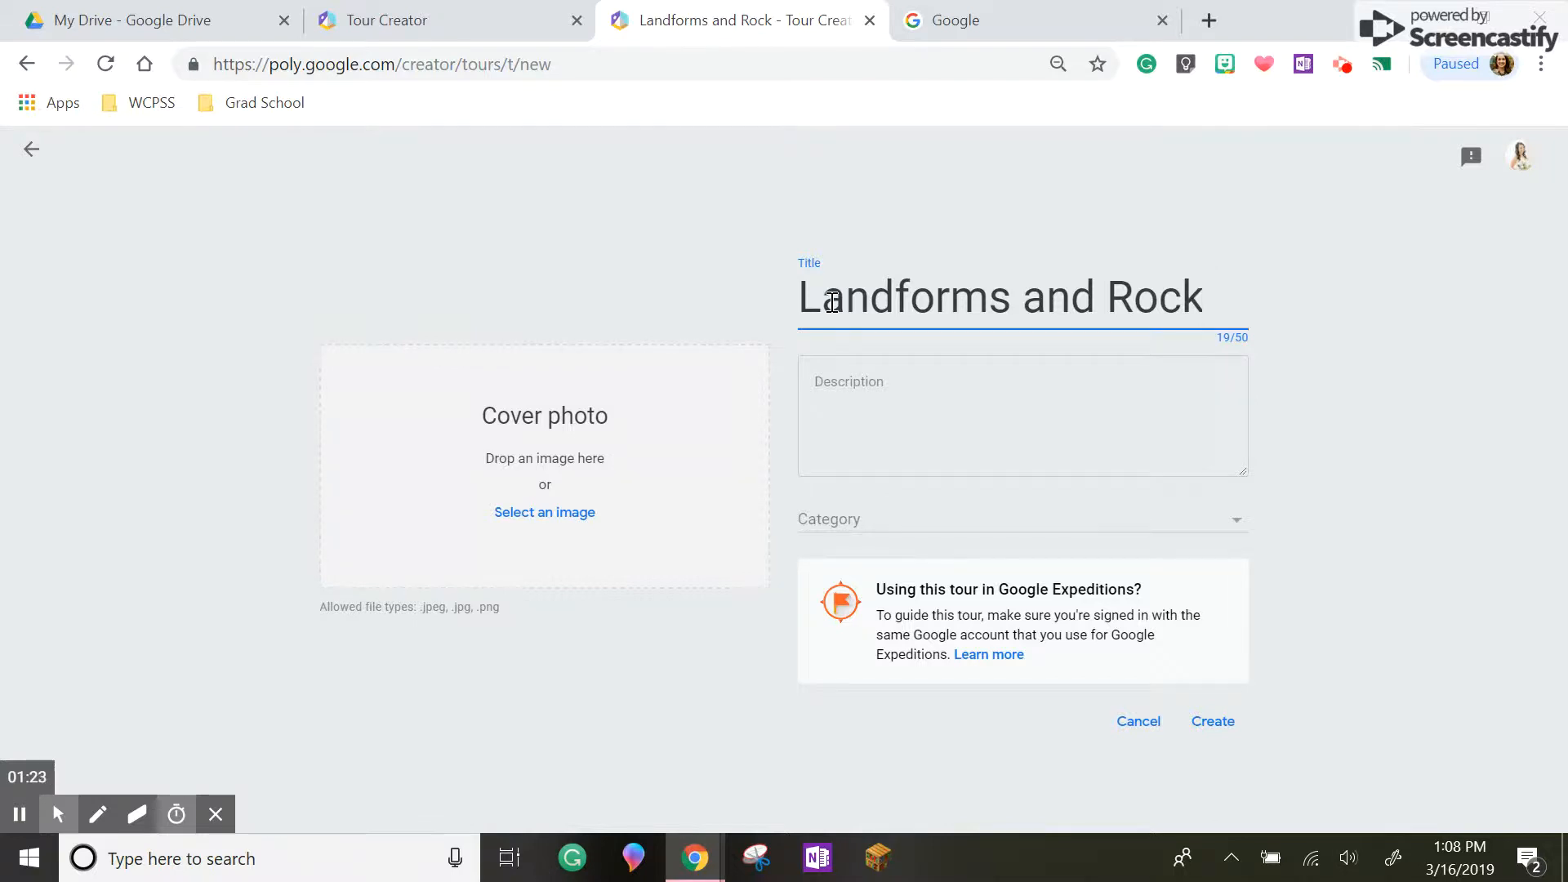
pyautogui.write('Creations around the World')
pyautogui.press('BackSpace')
pyautogui.press('BackSpace')
pyautogui.press('BackSpace')
pyautogui.press('BackSpace')
pyautogui.press('BackSpace')
pyautogui.press('BackSpace')
pyautogui.press('BackSpace')
pyautogui.press('BackSpace')
pyautogui.press('BackSpace')
pyautogui.press('BackSpace')
pyautogui.press('BackSpace')
pyautogui.press('BackSpace')
pyautogui.press('BackSpace')
pyautogui.press('BackSpace')
pyautogui.press('BackSpace')
pyautogui.press('BackSpace')
pyautogui.press('BackSpace')
pyautogui.press('BackSpace')
pyautogui.press('BackSpace')
pyautogui.press('BackSpace')
pyautogui.press('BackSpace')
pyautogui.press('BackSpace')
pyautogui.write('ormations')
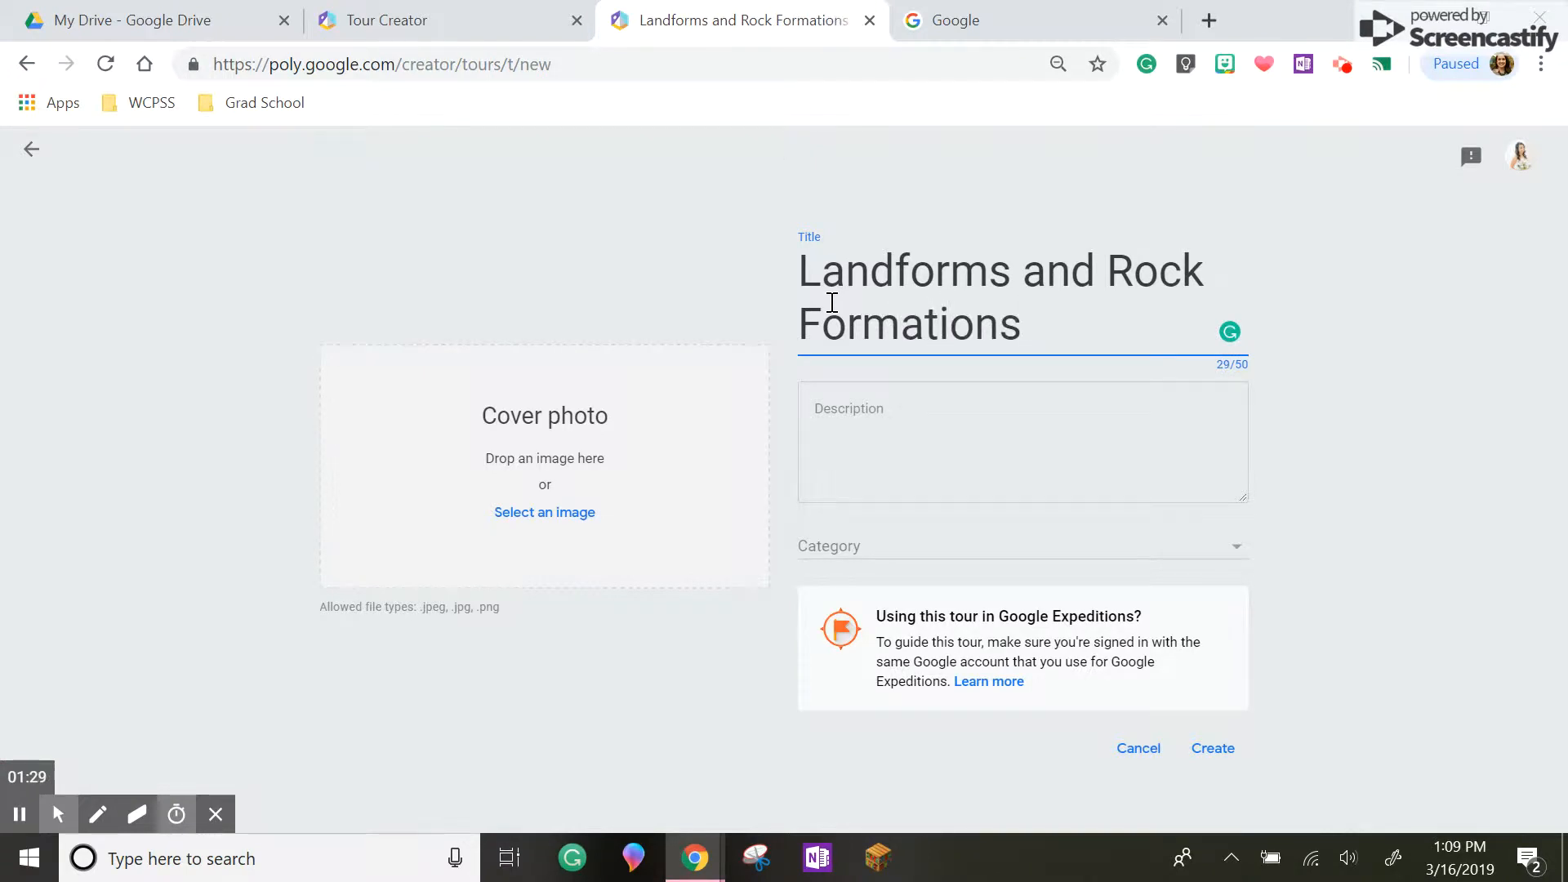
# Leave the tour description empty and set the tour's category to Science.
pyautogui.click(884, 419)
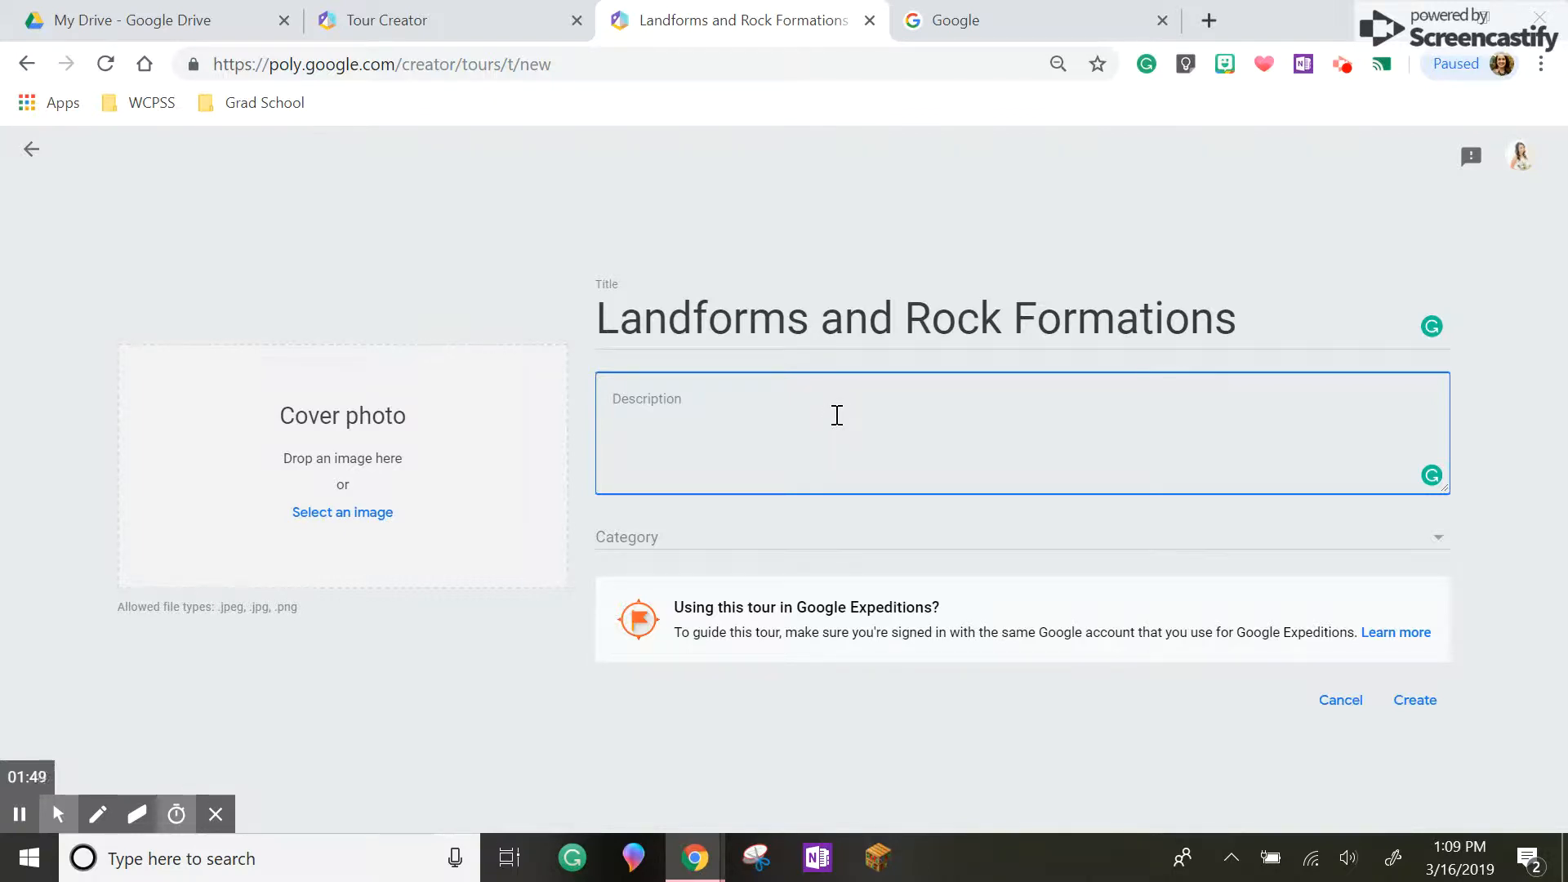
pyautogui.click(680, 543)
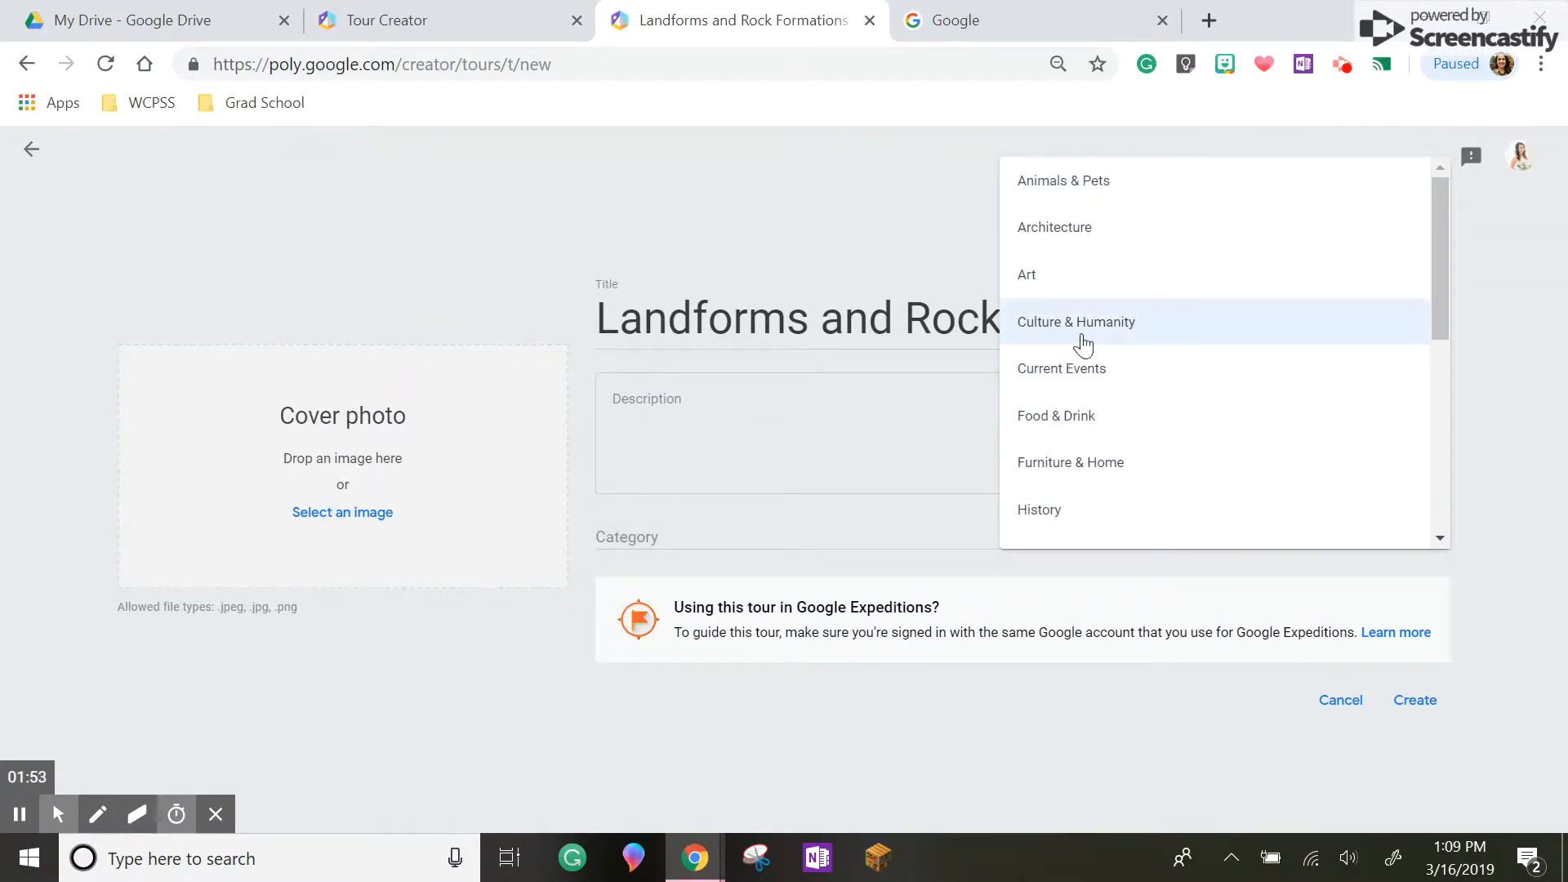
pyautogui.scroll(-6, 1086, 432)
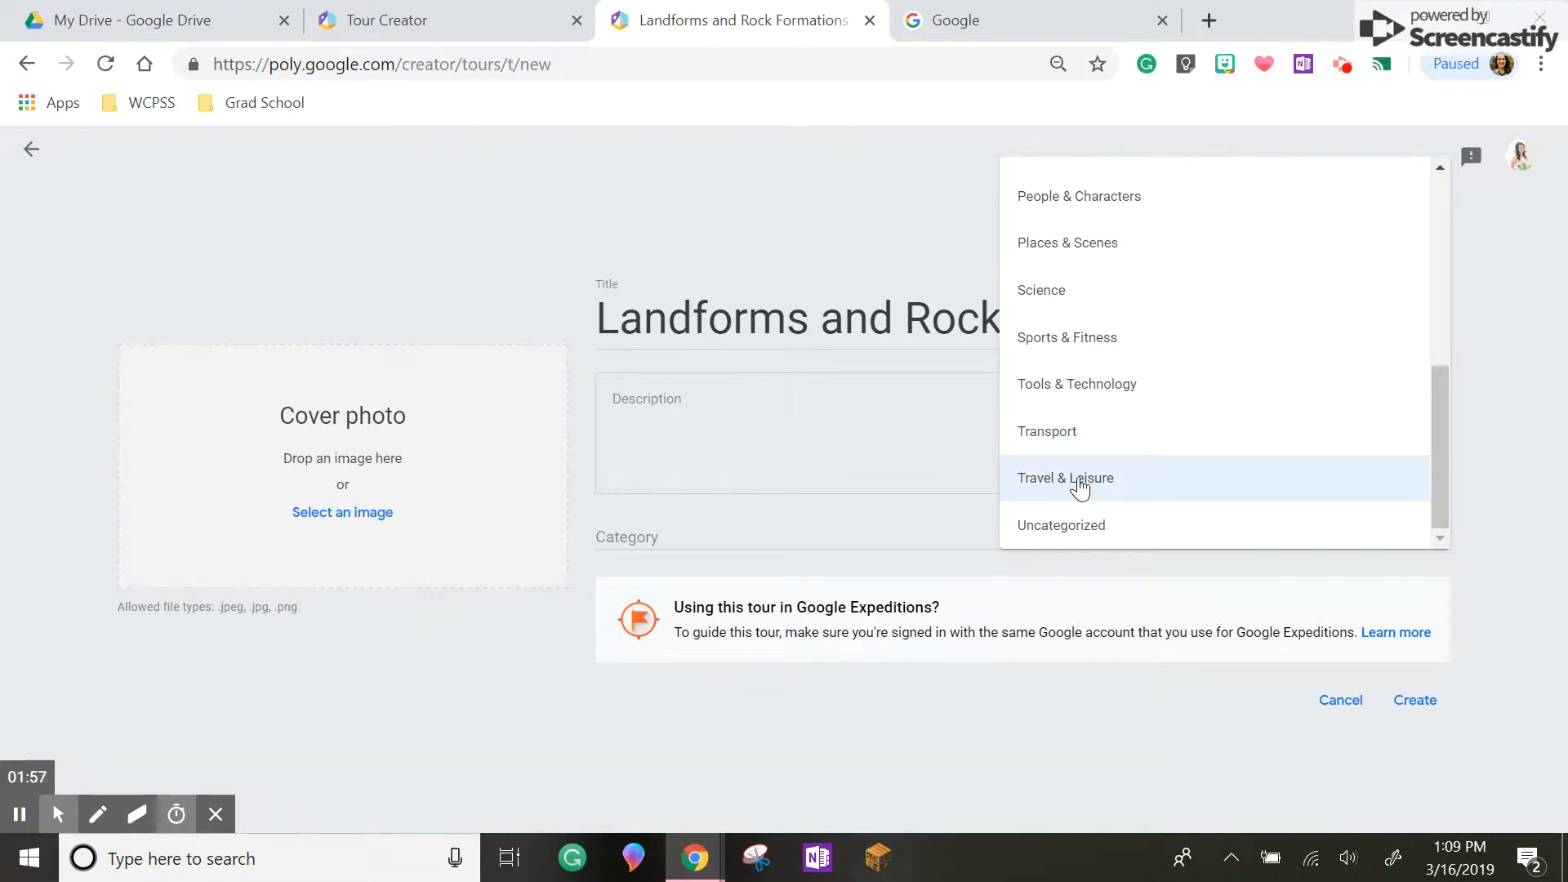
pyautogui.scroll(6, 1078, 487)
pyautogui.scroll(-2, 1078, 487)
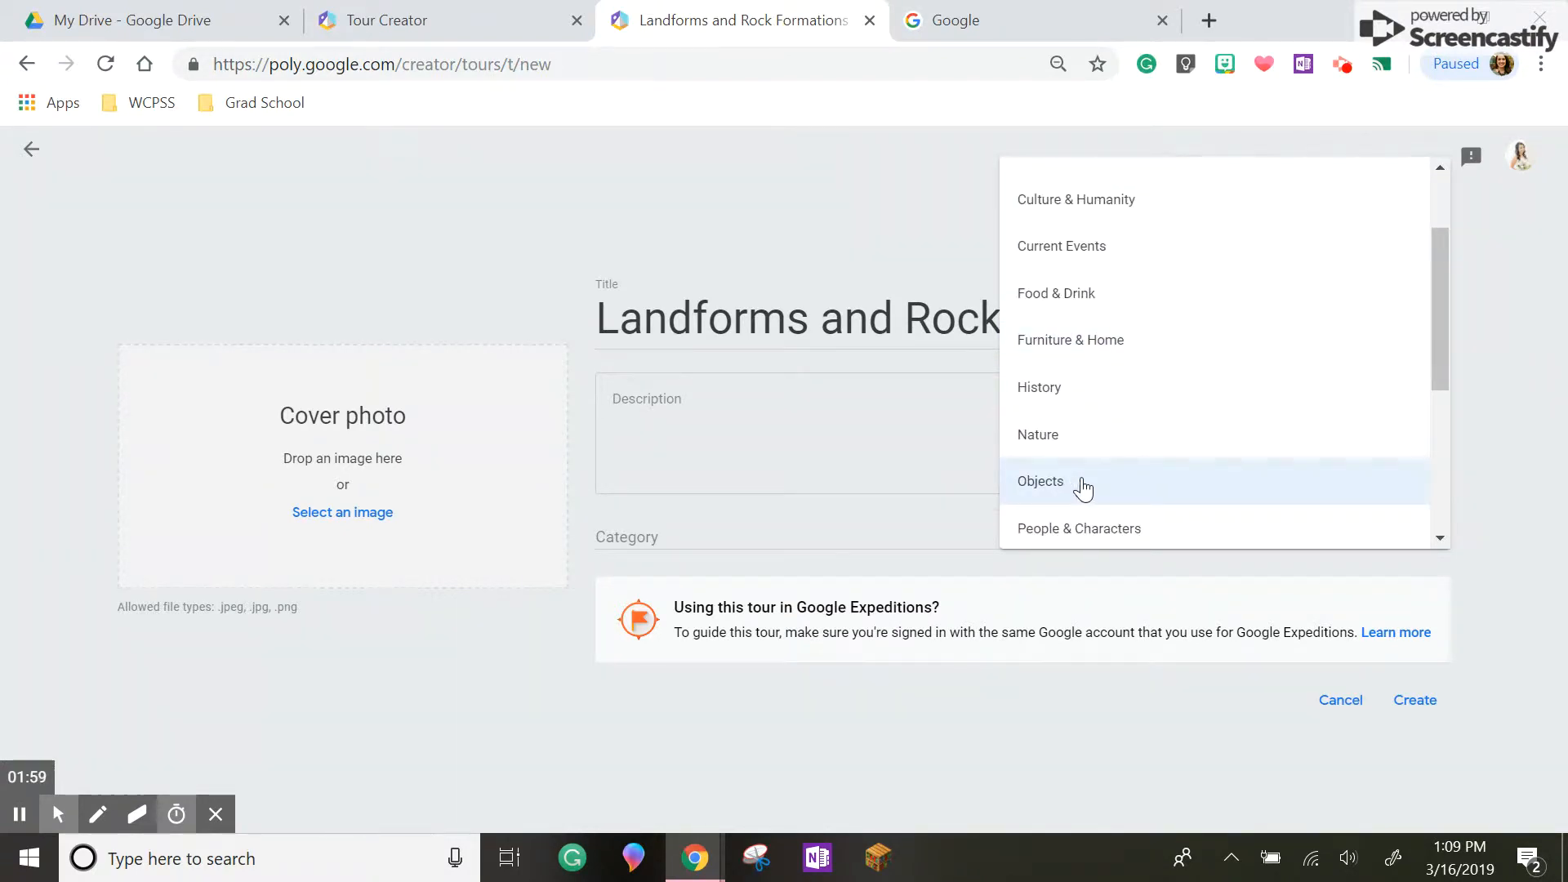
pyautogui.scroll(-4, 1081, 488)
pyautogui.click(1057, 298)
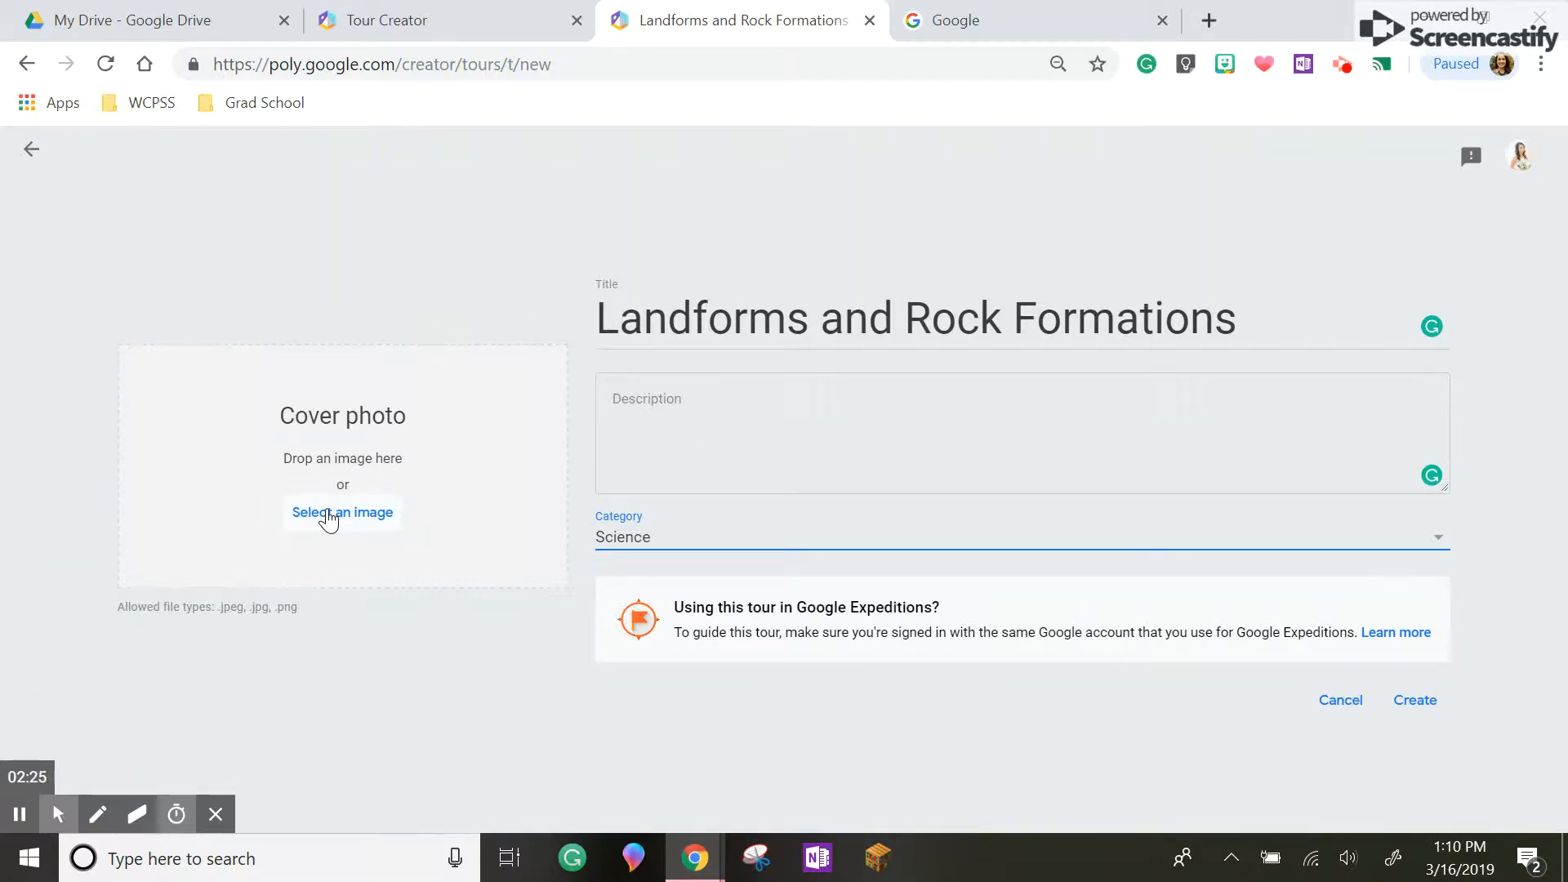
# Use chinese-stone-forest-landscape2.jpg from the Pictures folder as the cover photo and create the tour.
pyautogui.click(1082, 12)
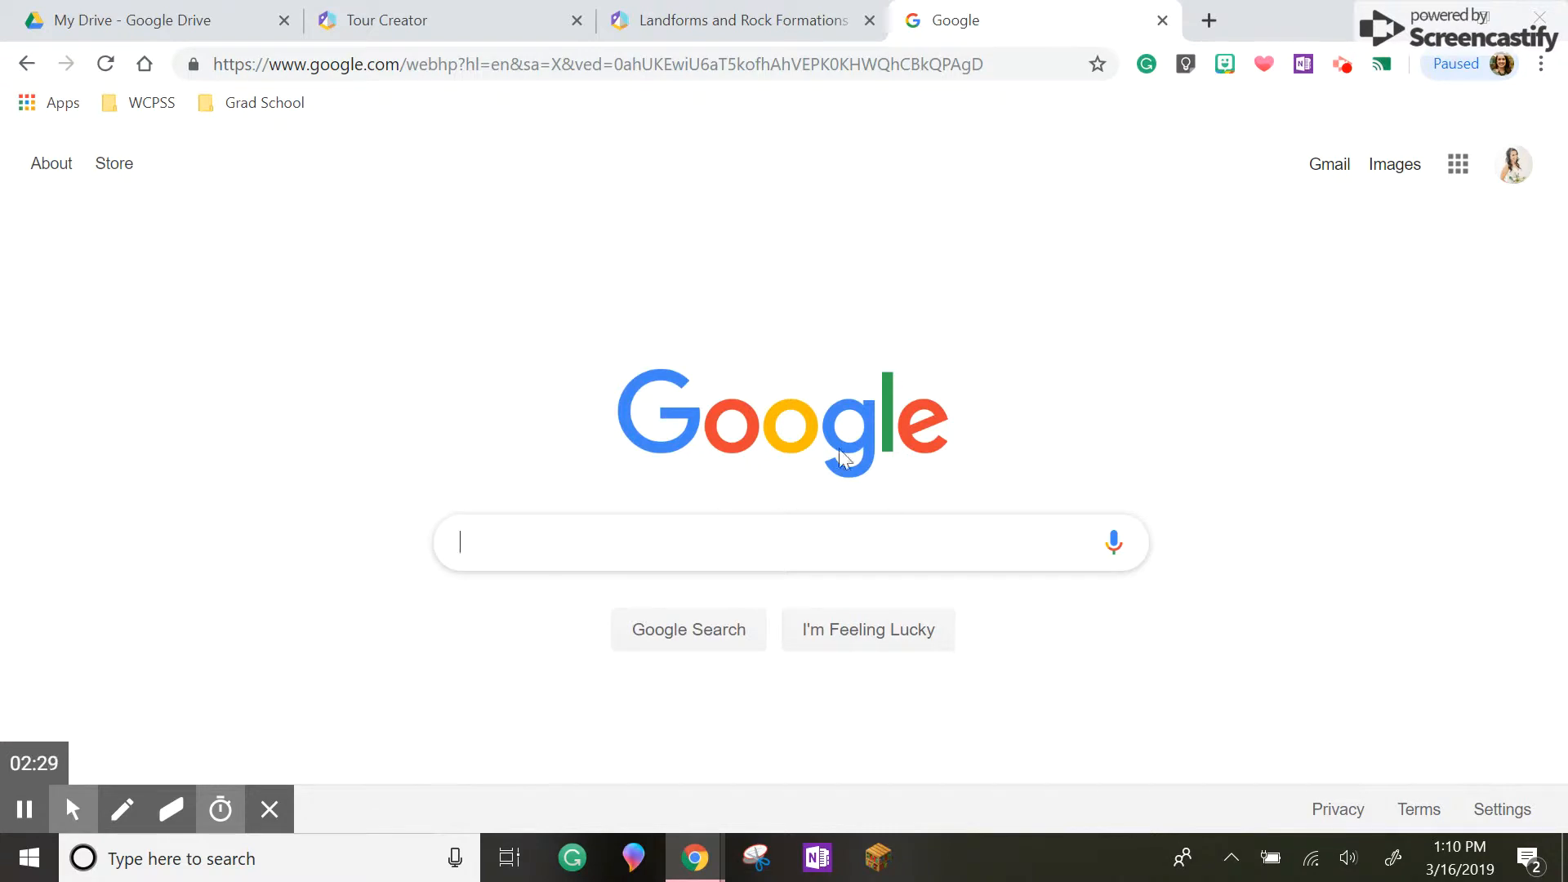
pyautogui.click(765, 23)
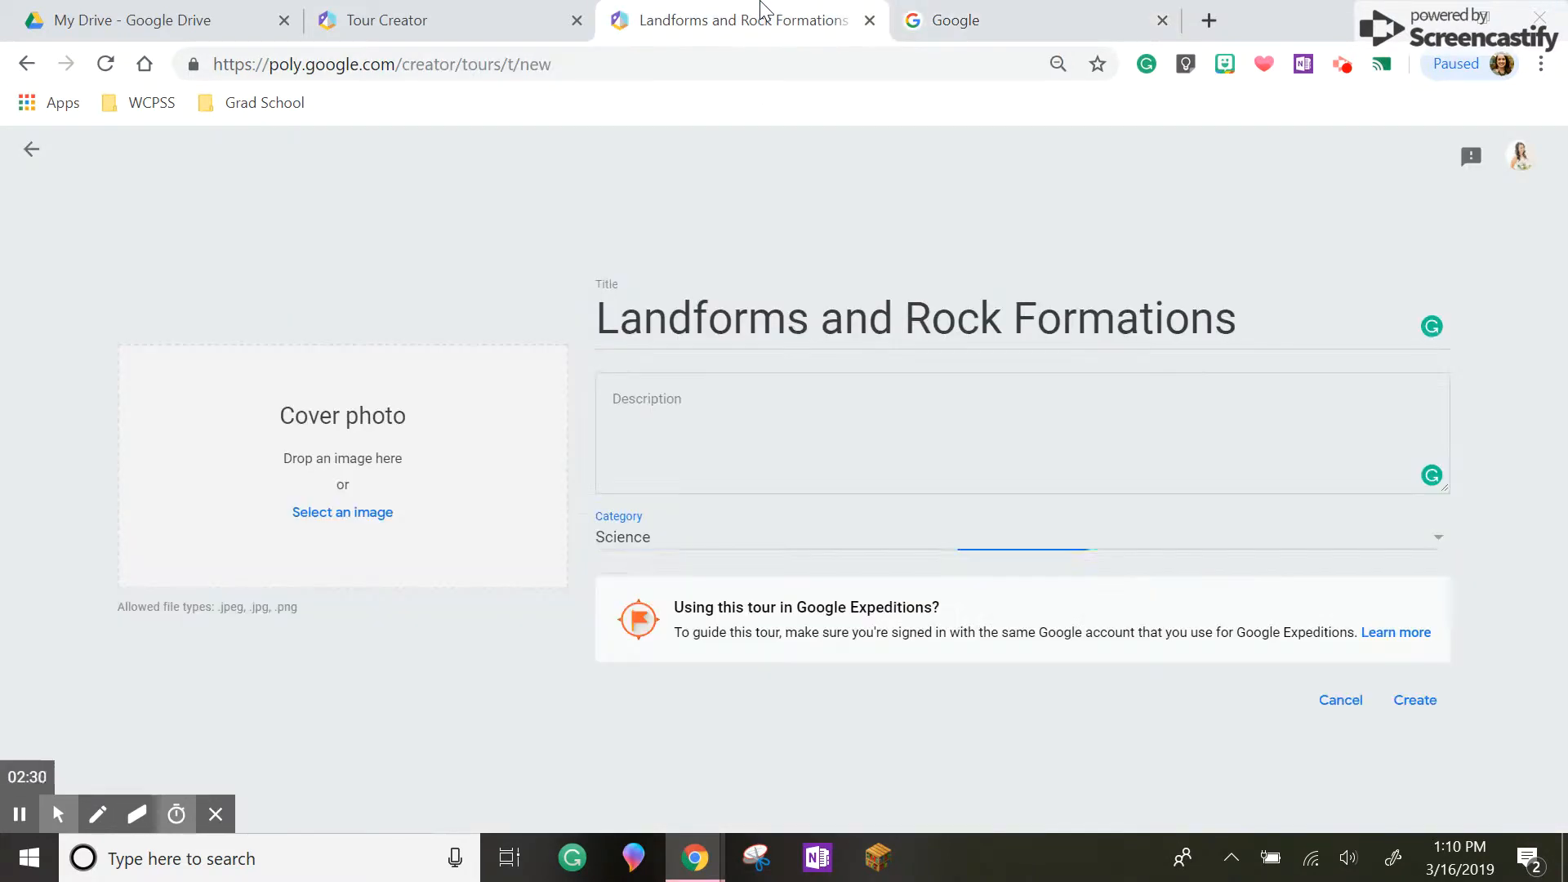
pyautogui.click(371, 512)
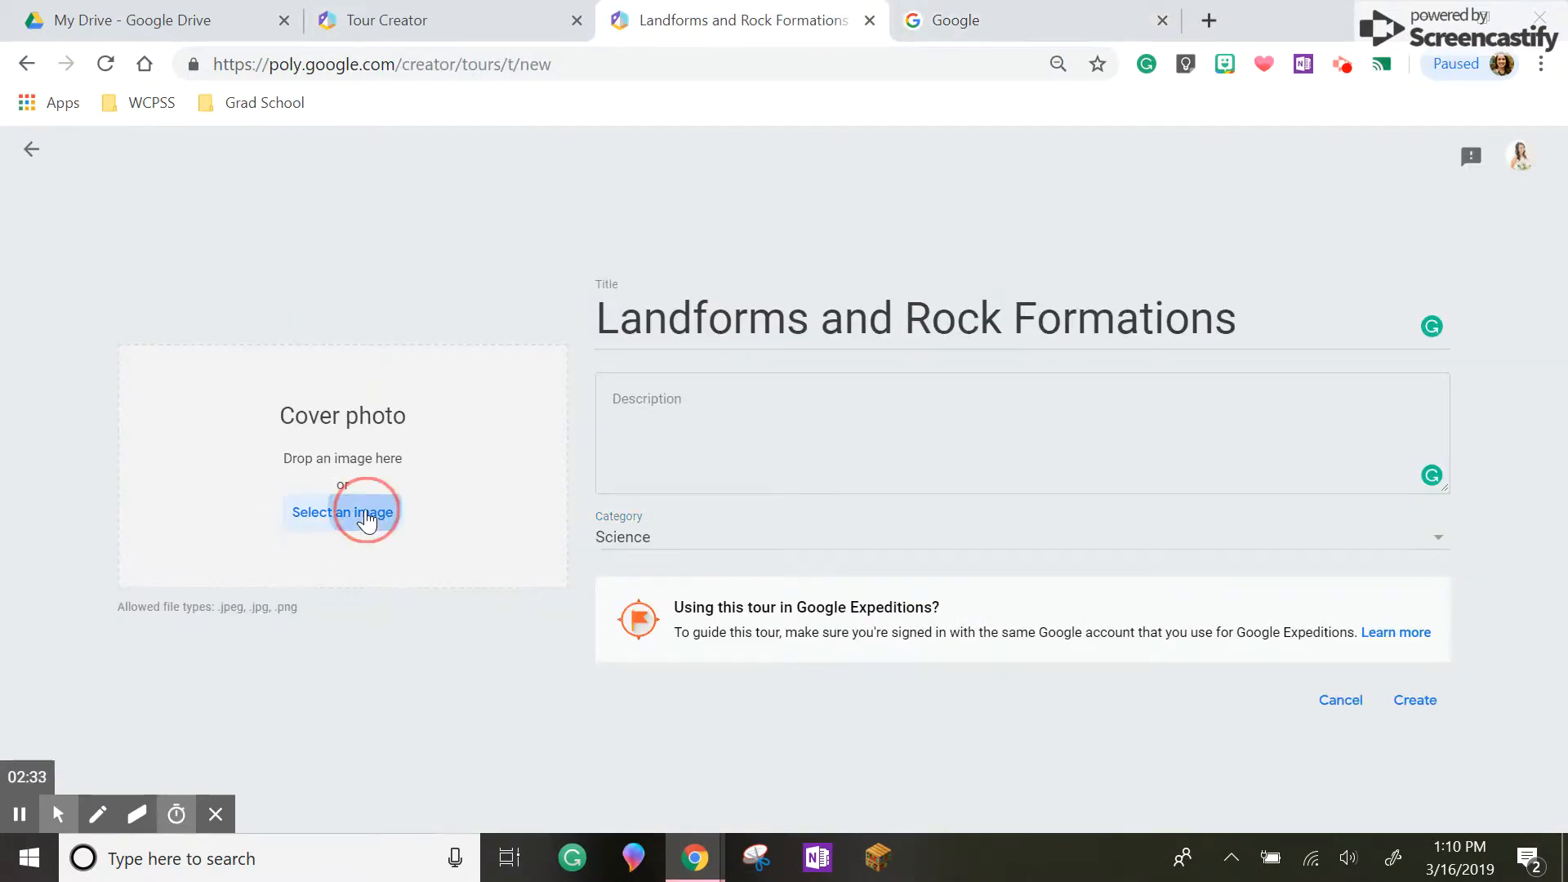
pyautogui.scroll(-2, 452, 368)
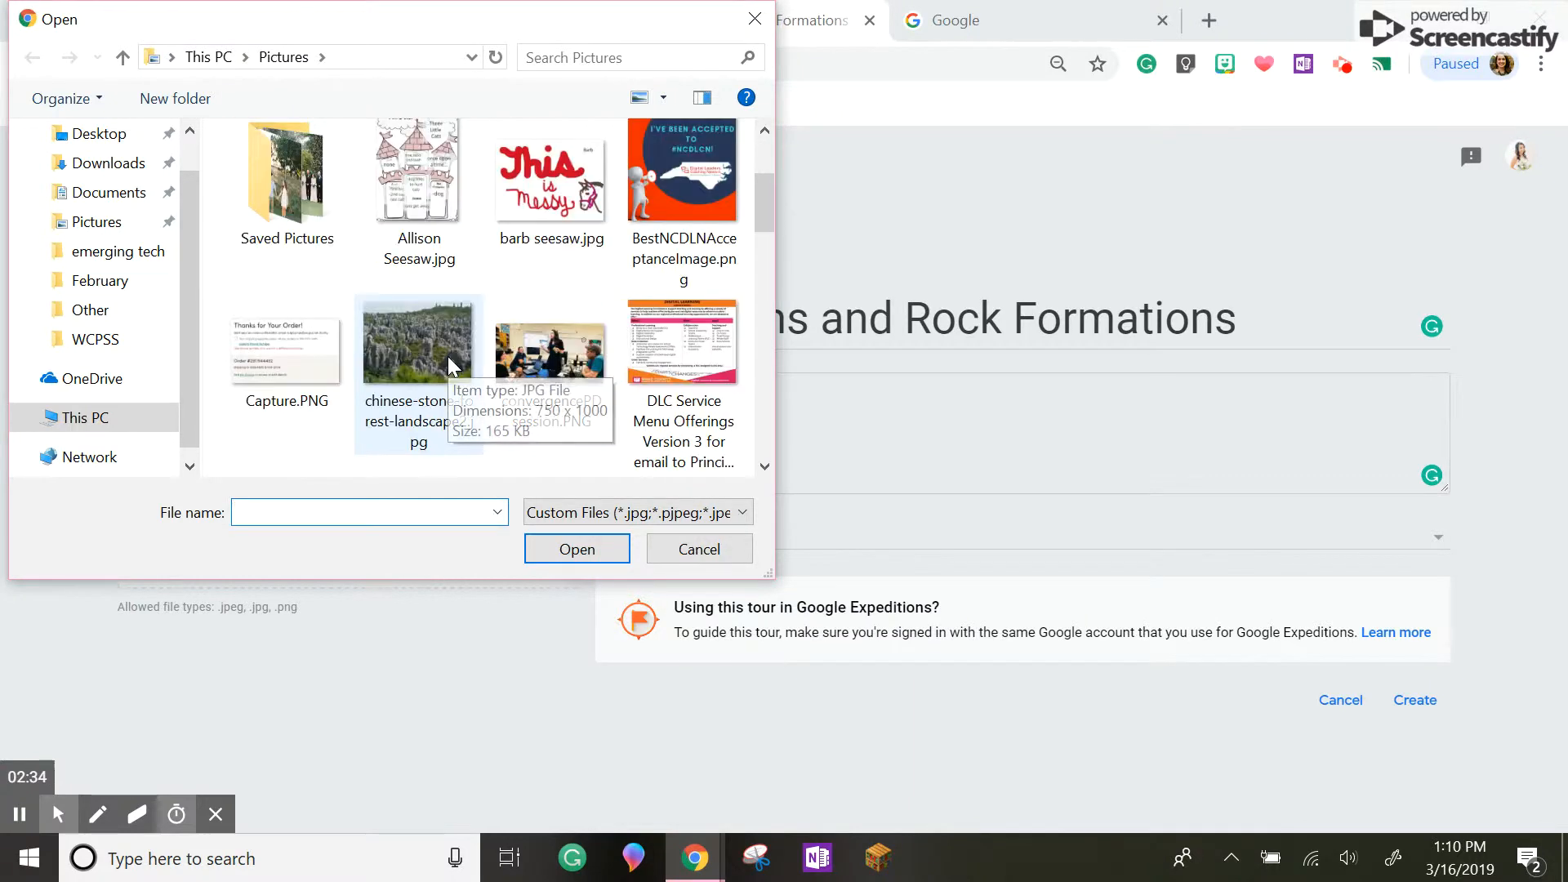
pyautogui.click(427, 399)
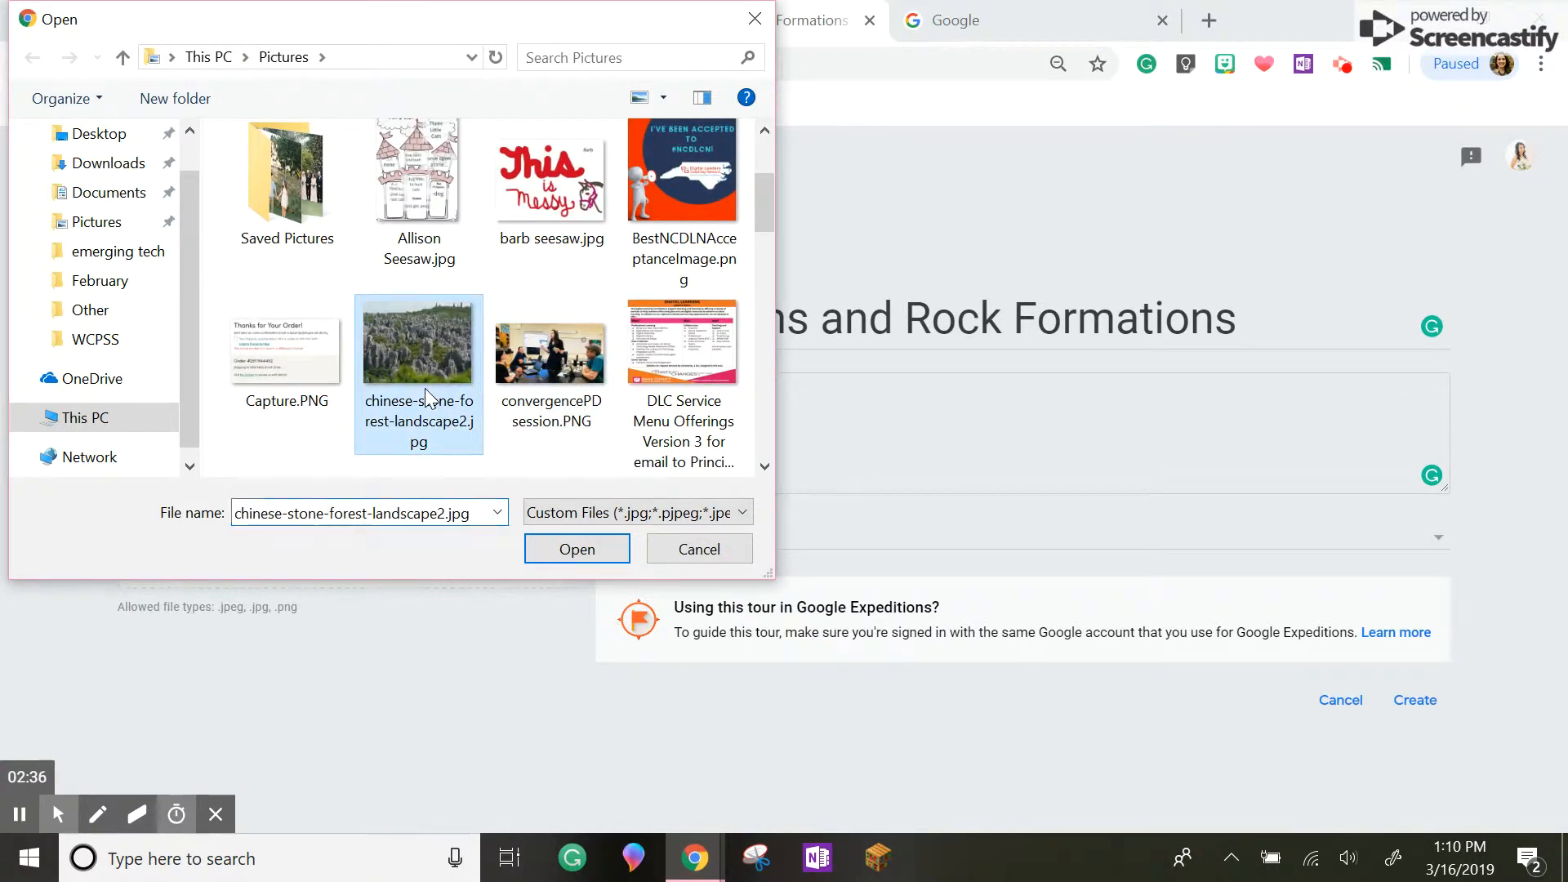
pyautogui.click(574, 550)
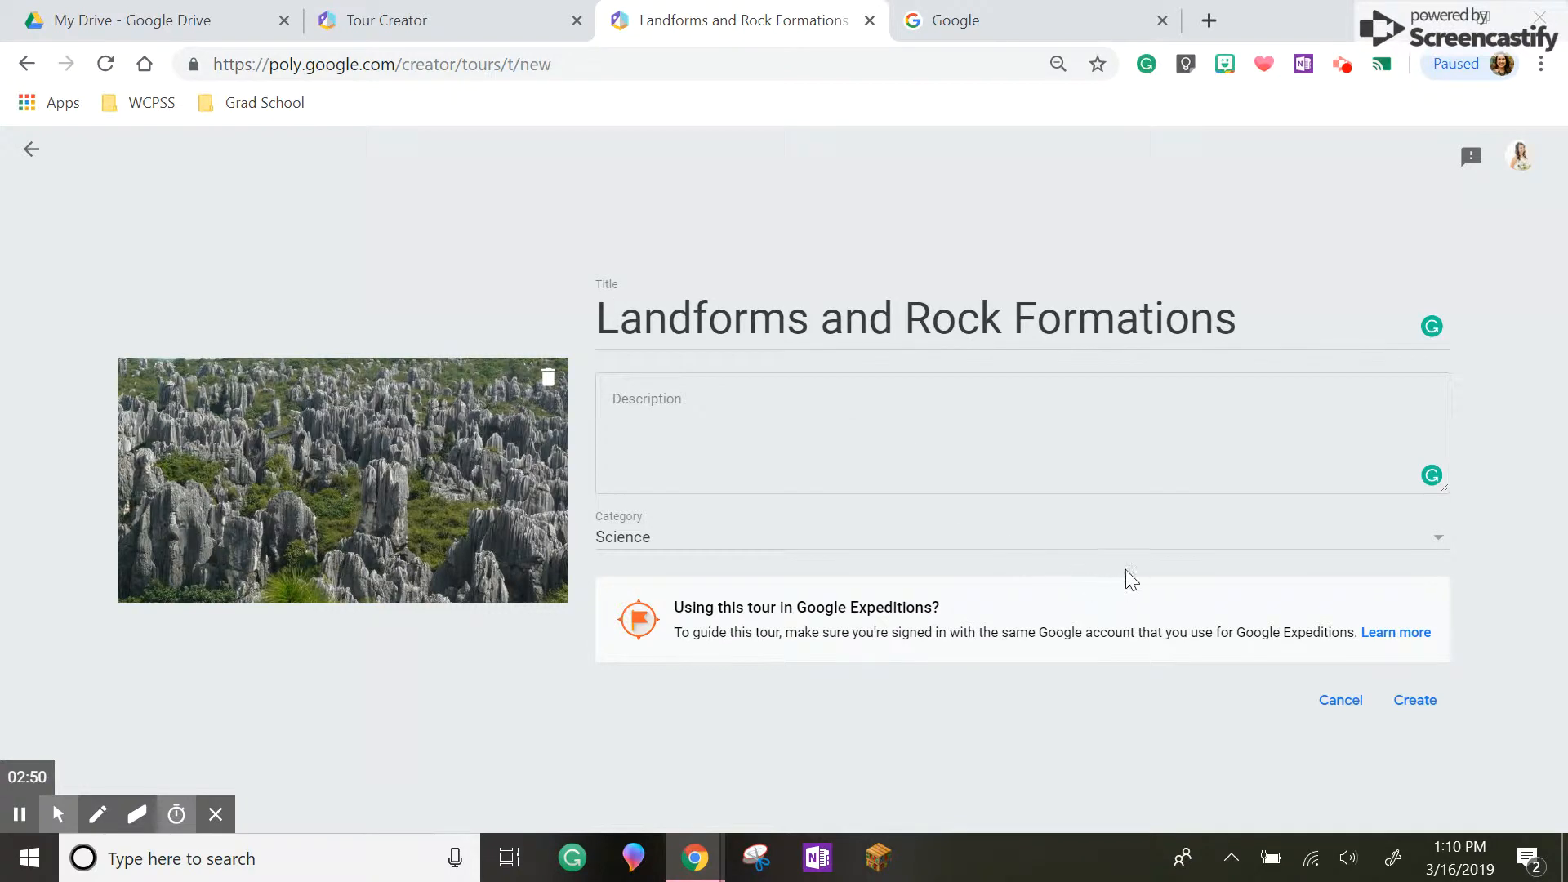
pyautogui.click(1415, 704)
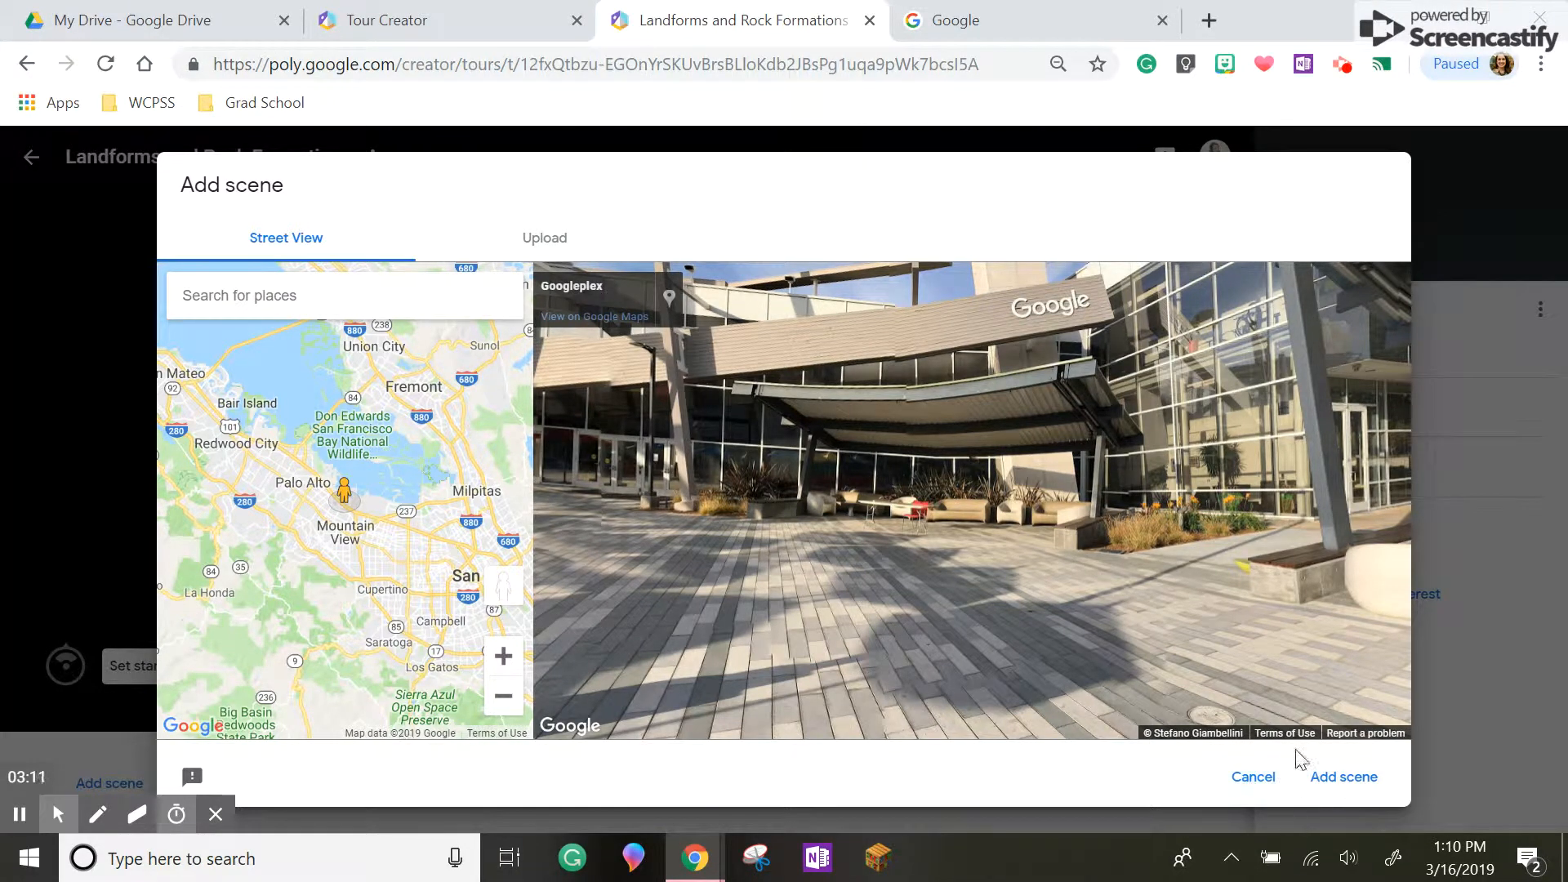
# Try the Add scene dialog at 100% browser zoom and set the zoom back to 80%.
pyautogui.click(1540, 64)
pyautogui.click(1477, 347)
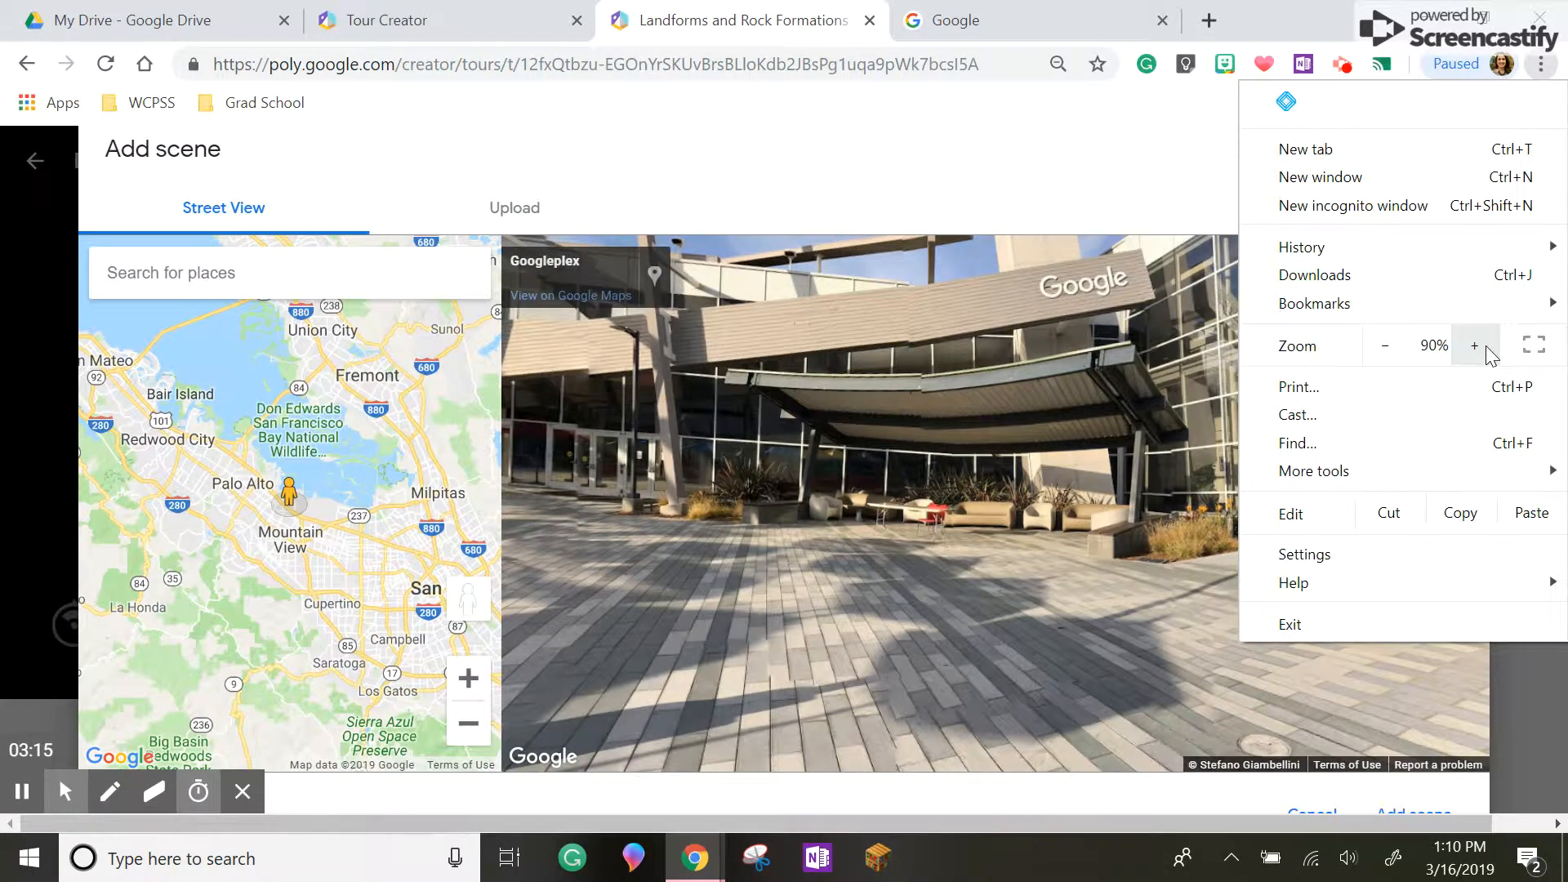
pyautogui.click(1478, 347)
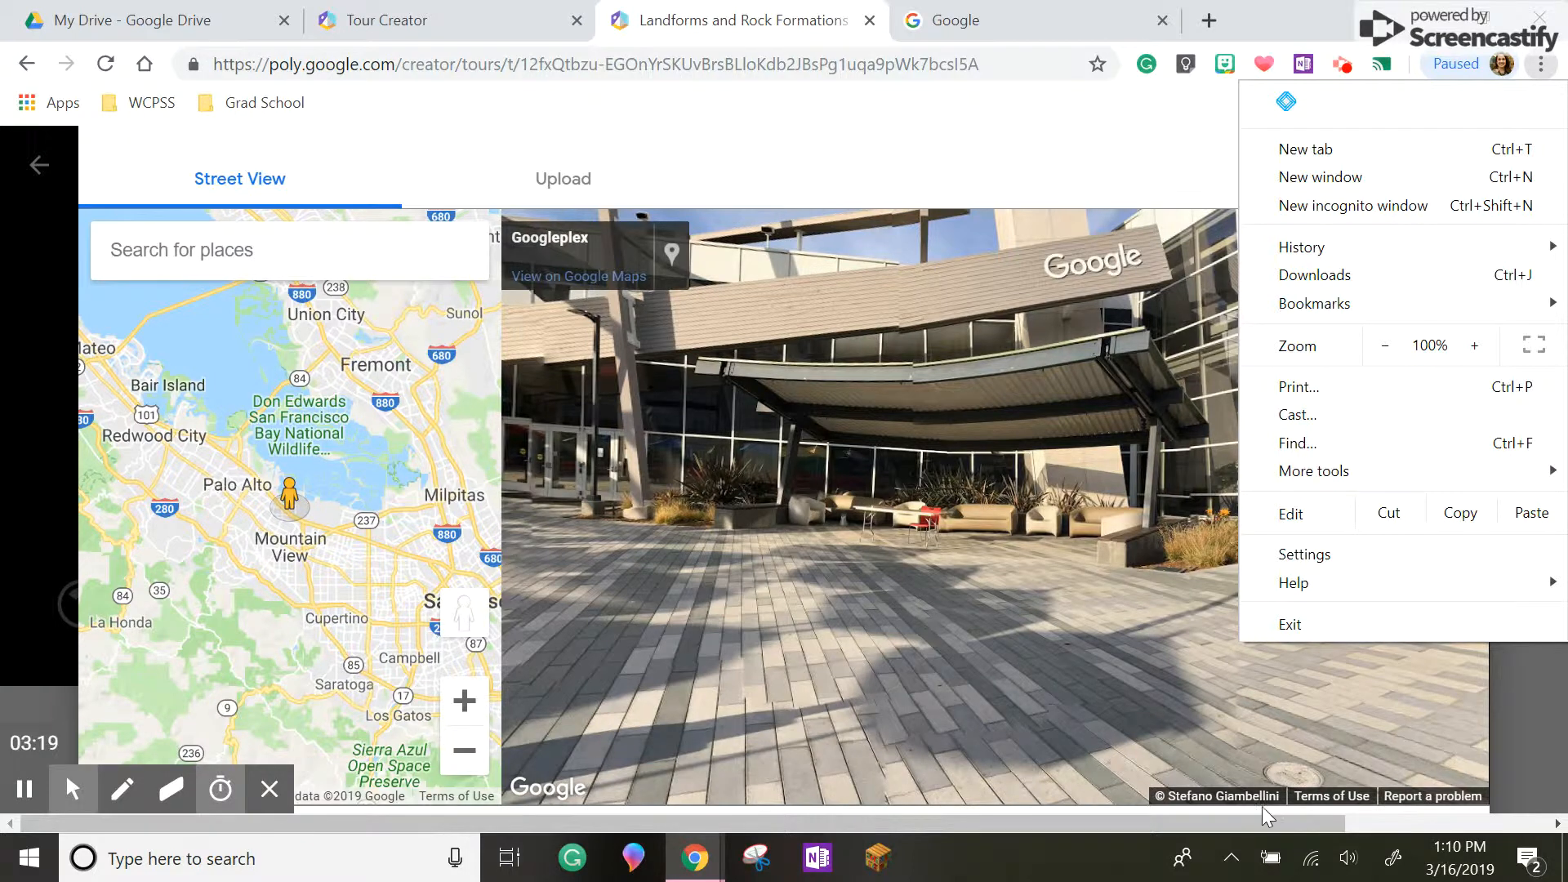
pyautogui.click(1386, 347)
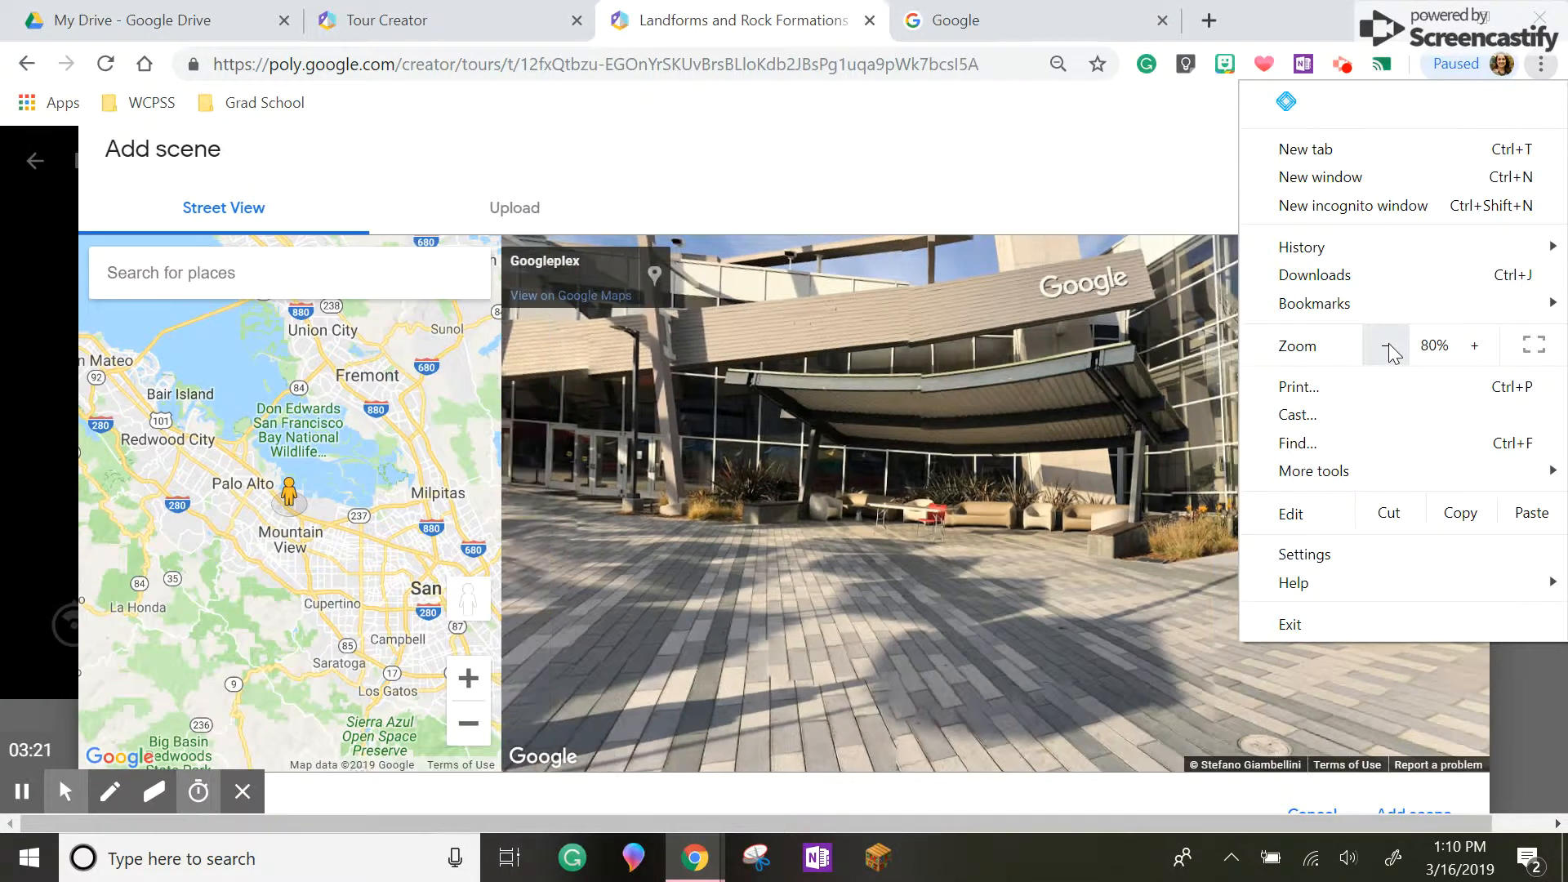
pyautogui.click(1385, 347)
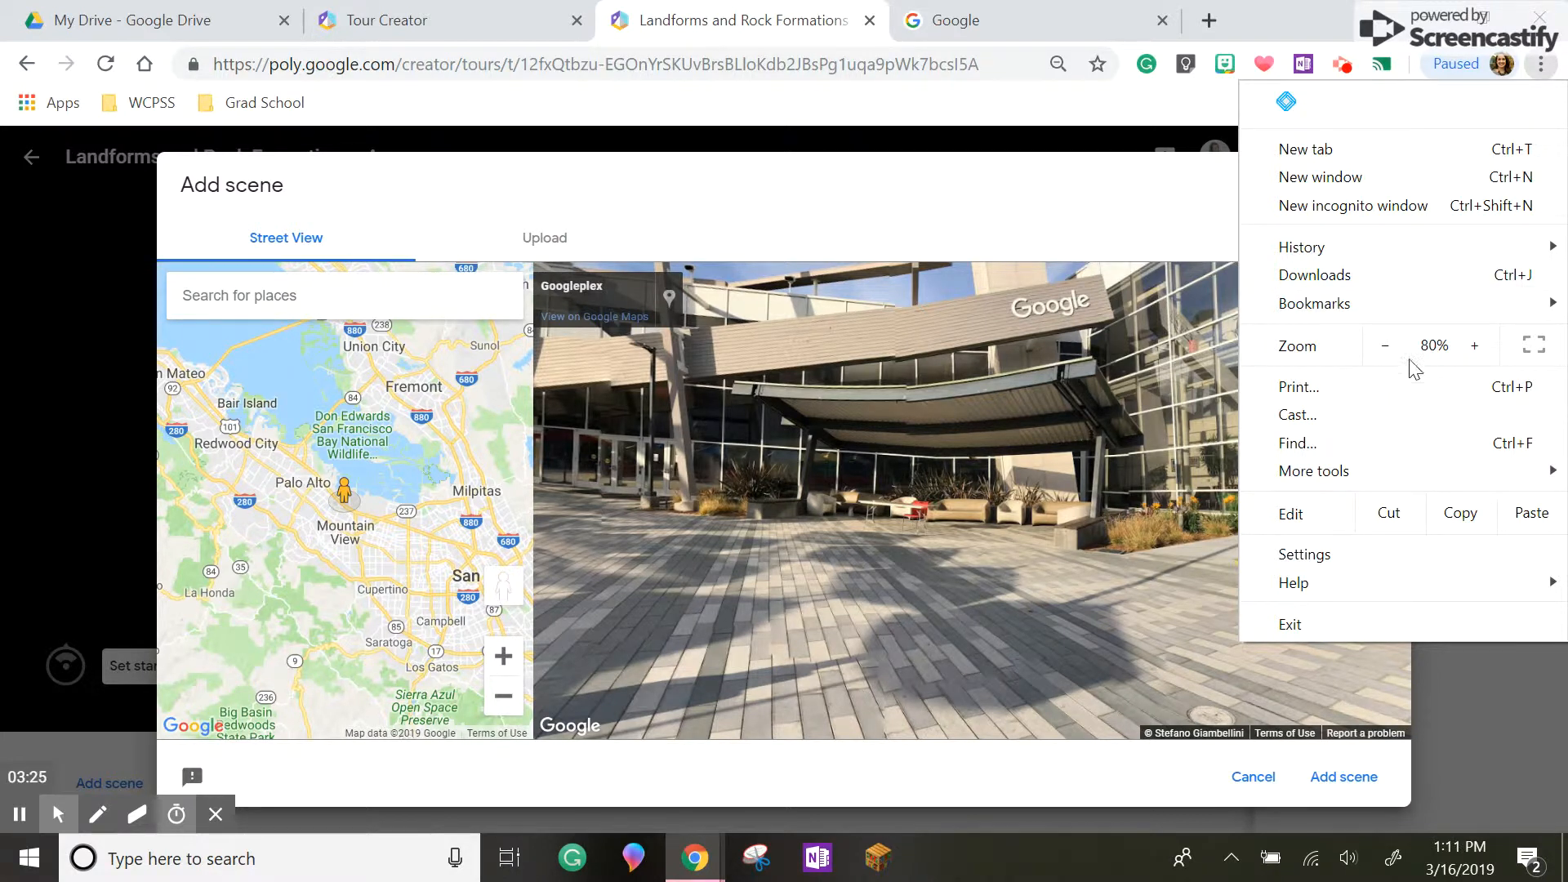
pyautogui.click(1516, 728)
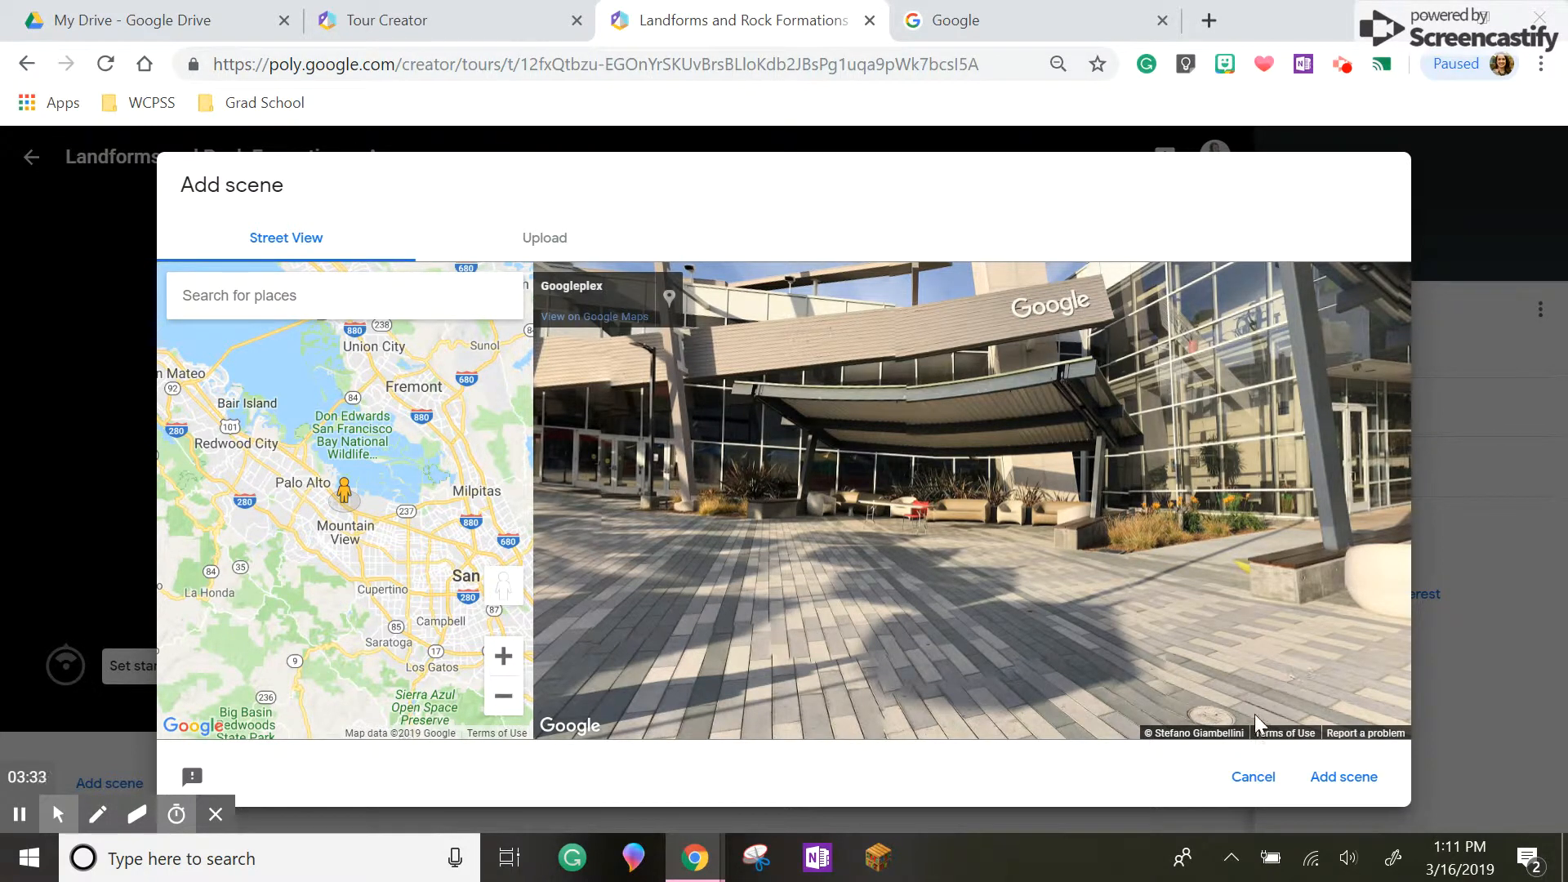
# Search Street View for "San Andreas Fault" and choose San Andreas Fault Trail, Portola Valley, CA, USA for the scene.
pyautogui.click(300, 302)
pyautogui.write('S')
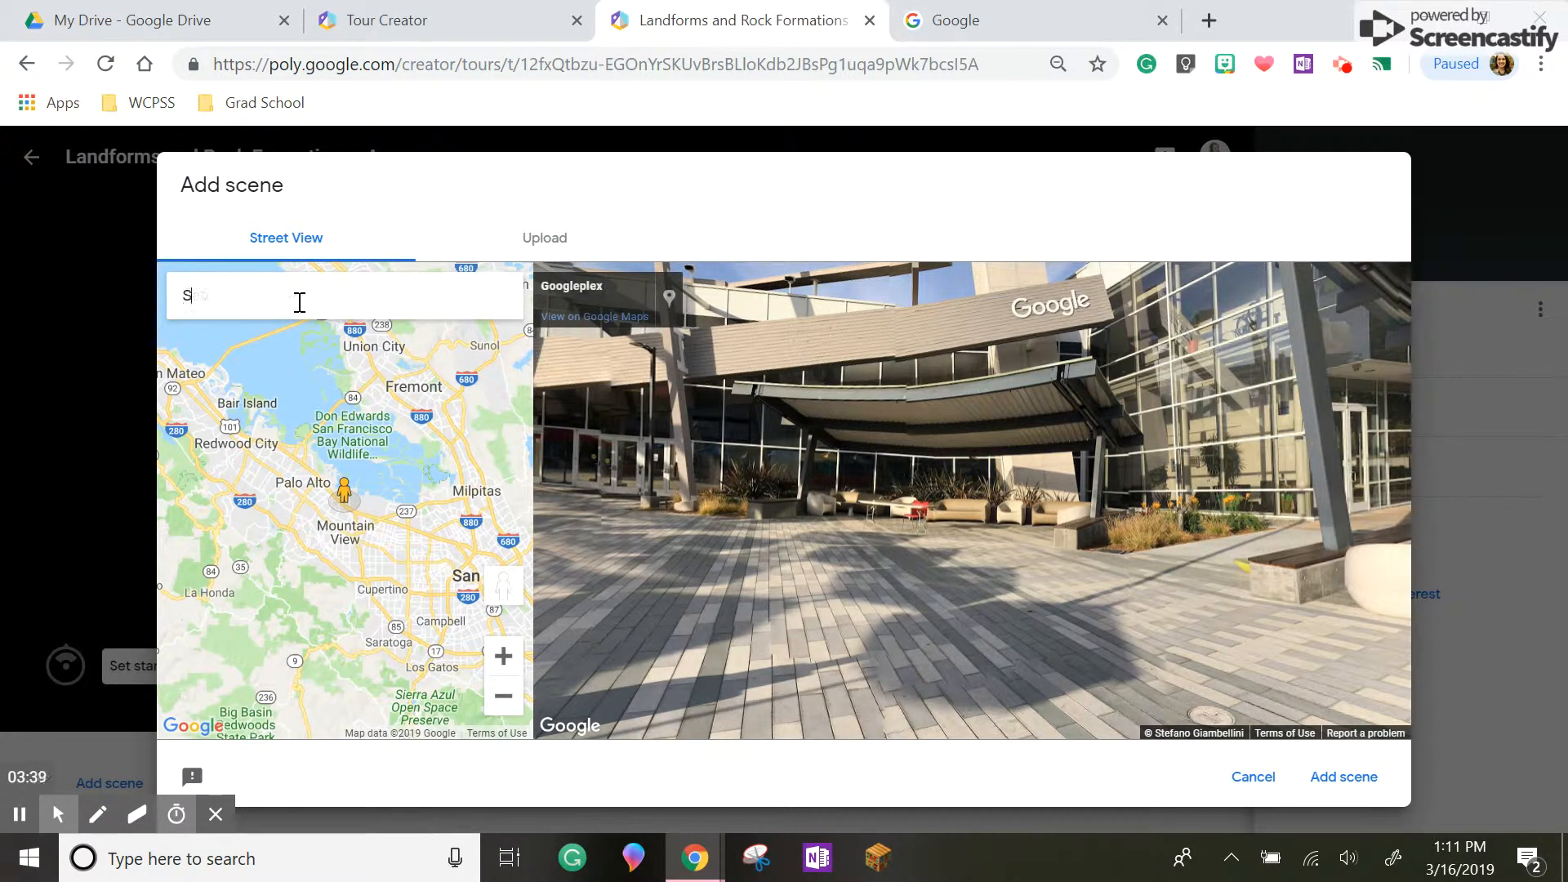
pyautogui.write('an Andreas Fault')
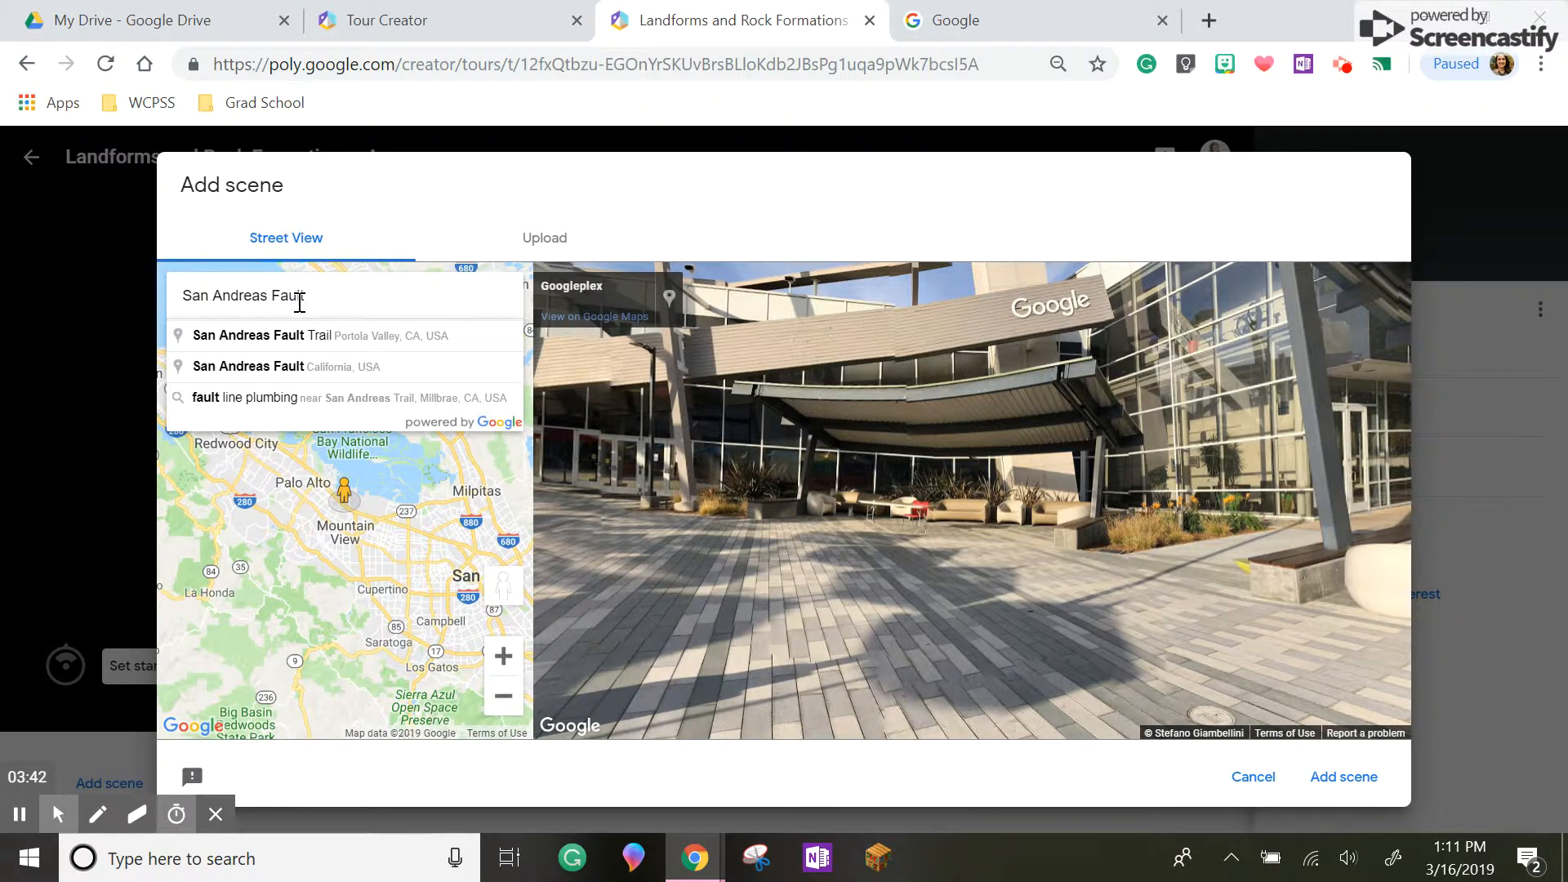
pyautogui.click(317, 337)
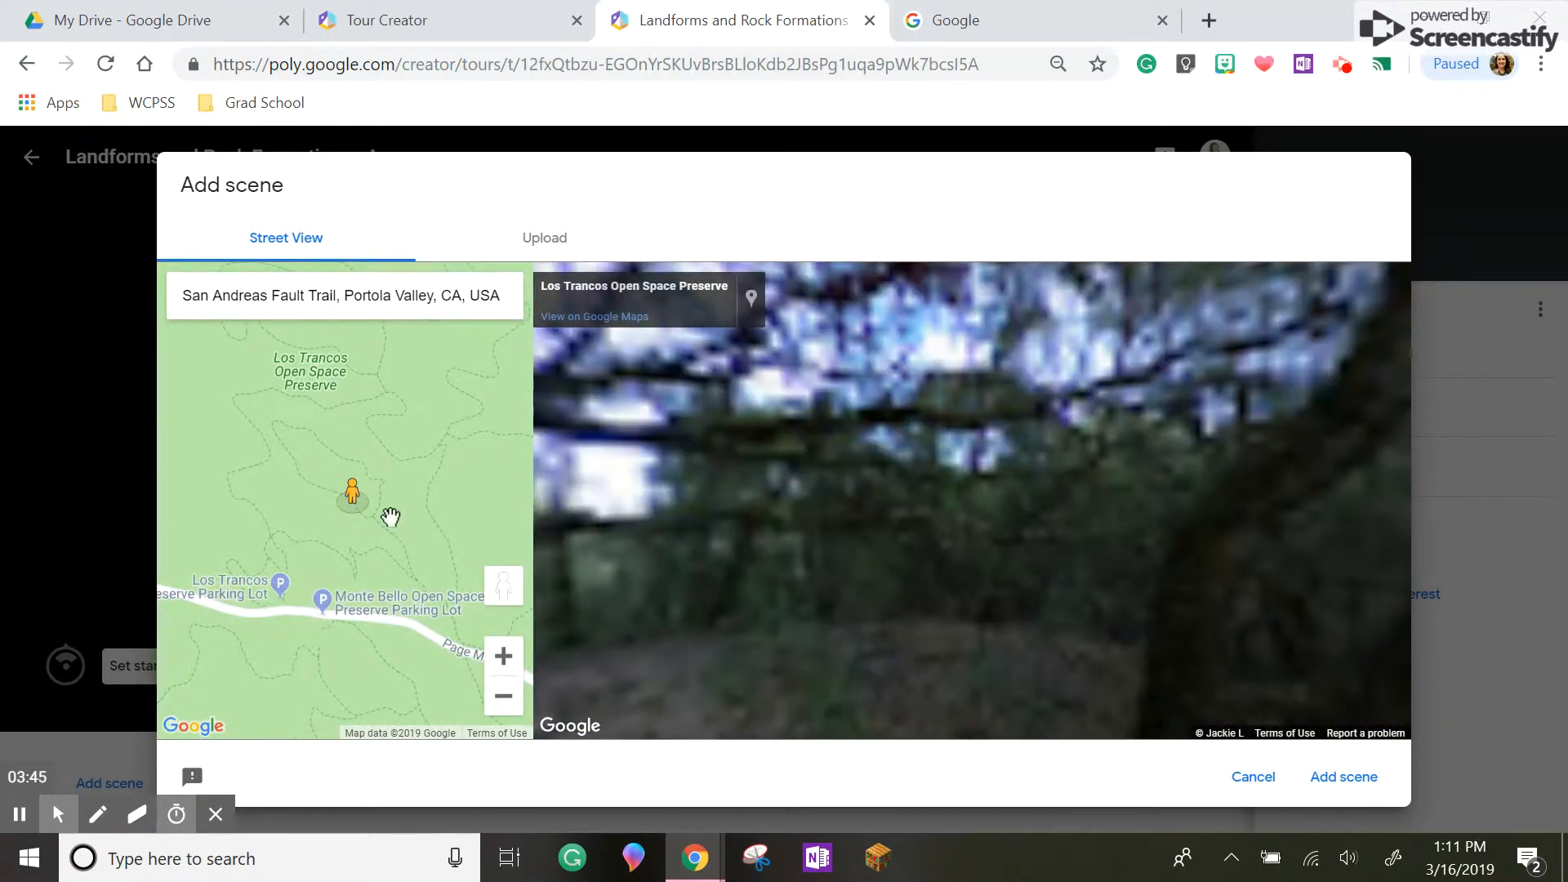
# Look around the 360-degree Street View image of the fault trail in Los Trancos Open Space Preserve.
pyautogui.moveTo(942, 440); pyautogui.dragTo(766, 441)
pyautogui.moveTo(1152, 478); pyautogui.dragTo(847, 458)
pyautogui.moveTo(1212, 465); pyautogui.dragTo(948, 433)
pyautogui.moveTo(1192, 433); pyautogui.dragTo(816, 390)
pyautogui.moveTo(1134, 413); pyautogui.dragTo(937, 317)
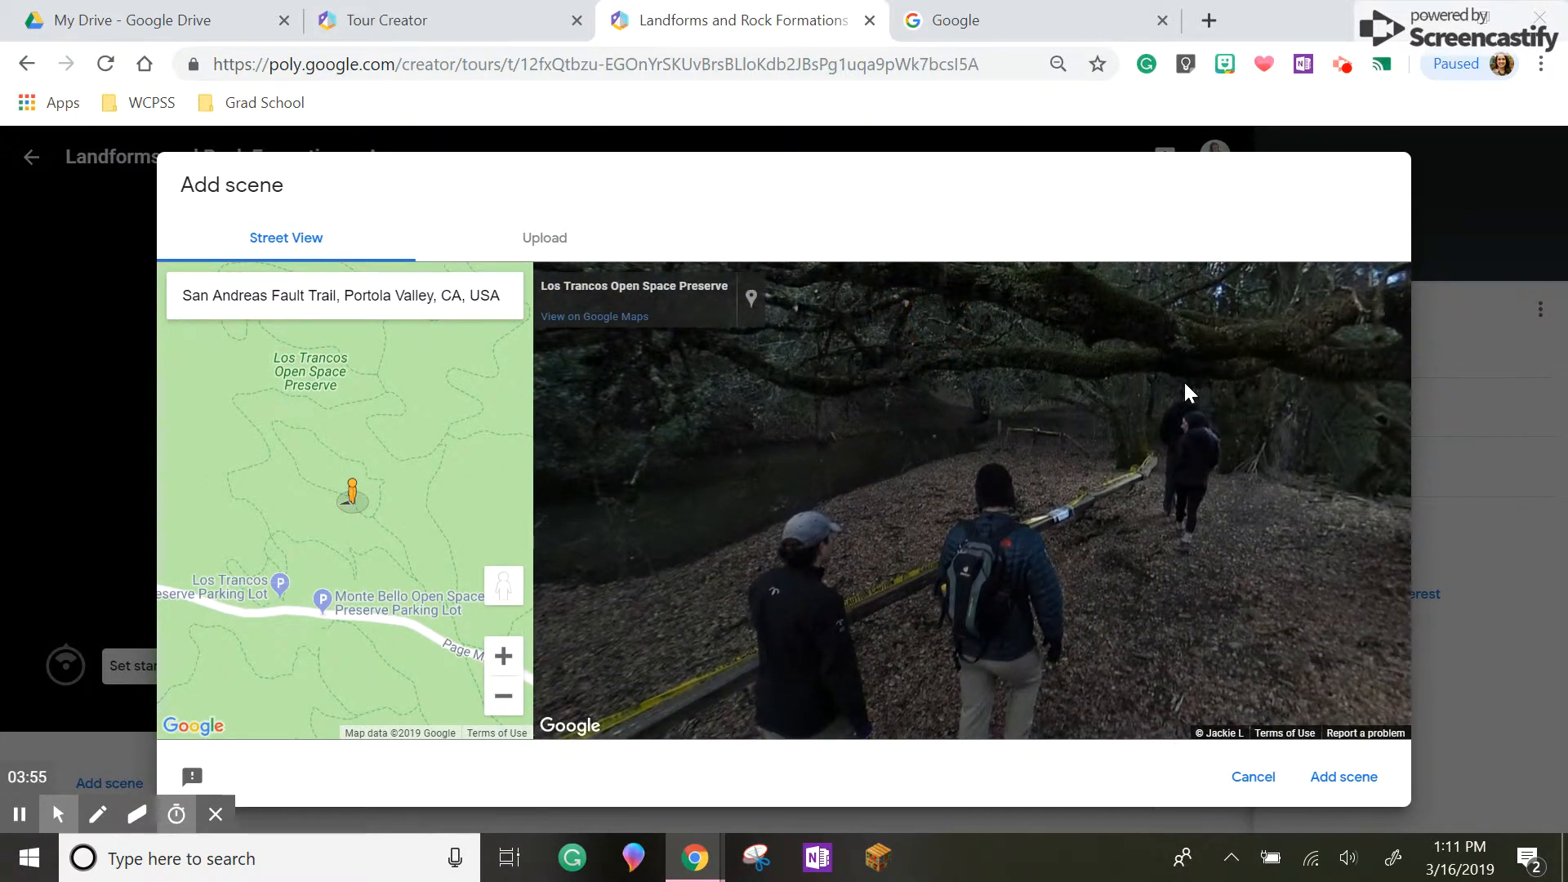
# Examine the rest of the fault trail panorama beyond the hikers and the large tree.
pyautogui.moveTo(1193, 381); pyautogui.dragTo(930, 393)
pyautogui.moveTo(1240, 422); pyautogui.dragTo(903, 420)
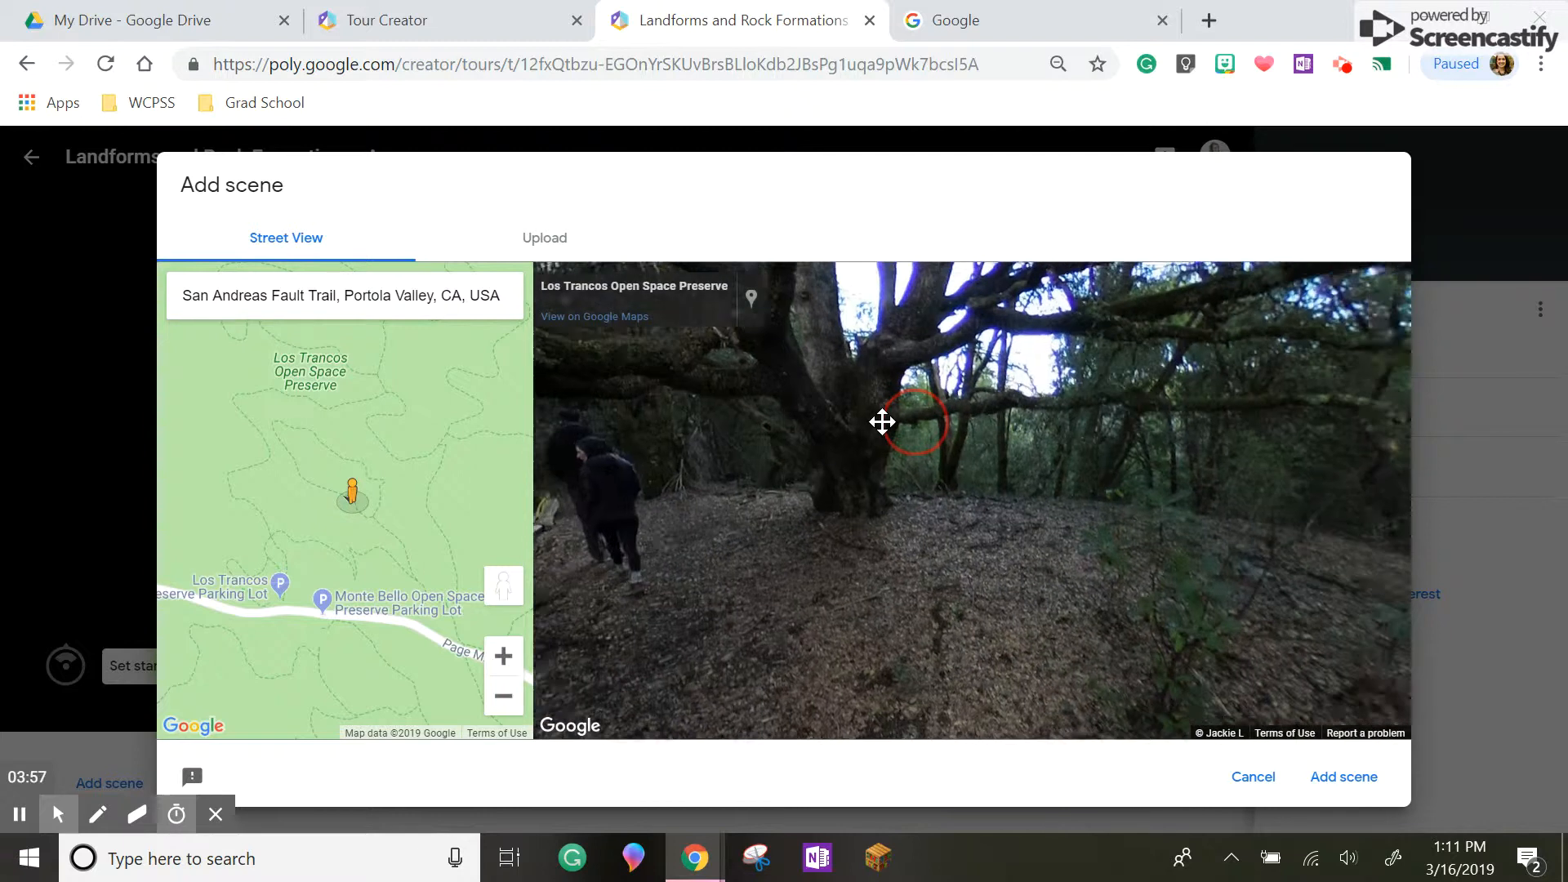
pyautogui.moveTo(1148, 423); pyautogui.dragTo(814, 430)
pyautogui.moveTo(1188, 426); pyautogui.dragTo(1132, 427)
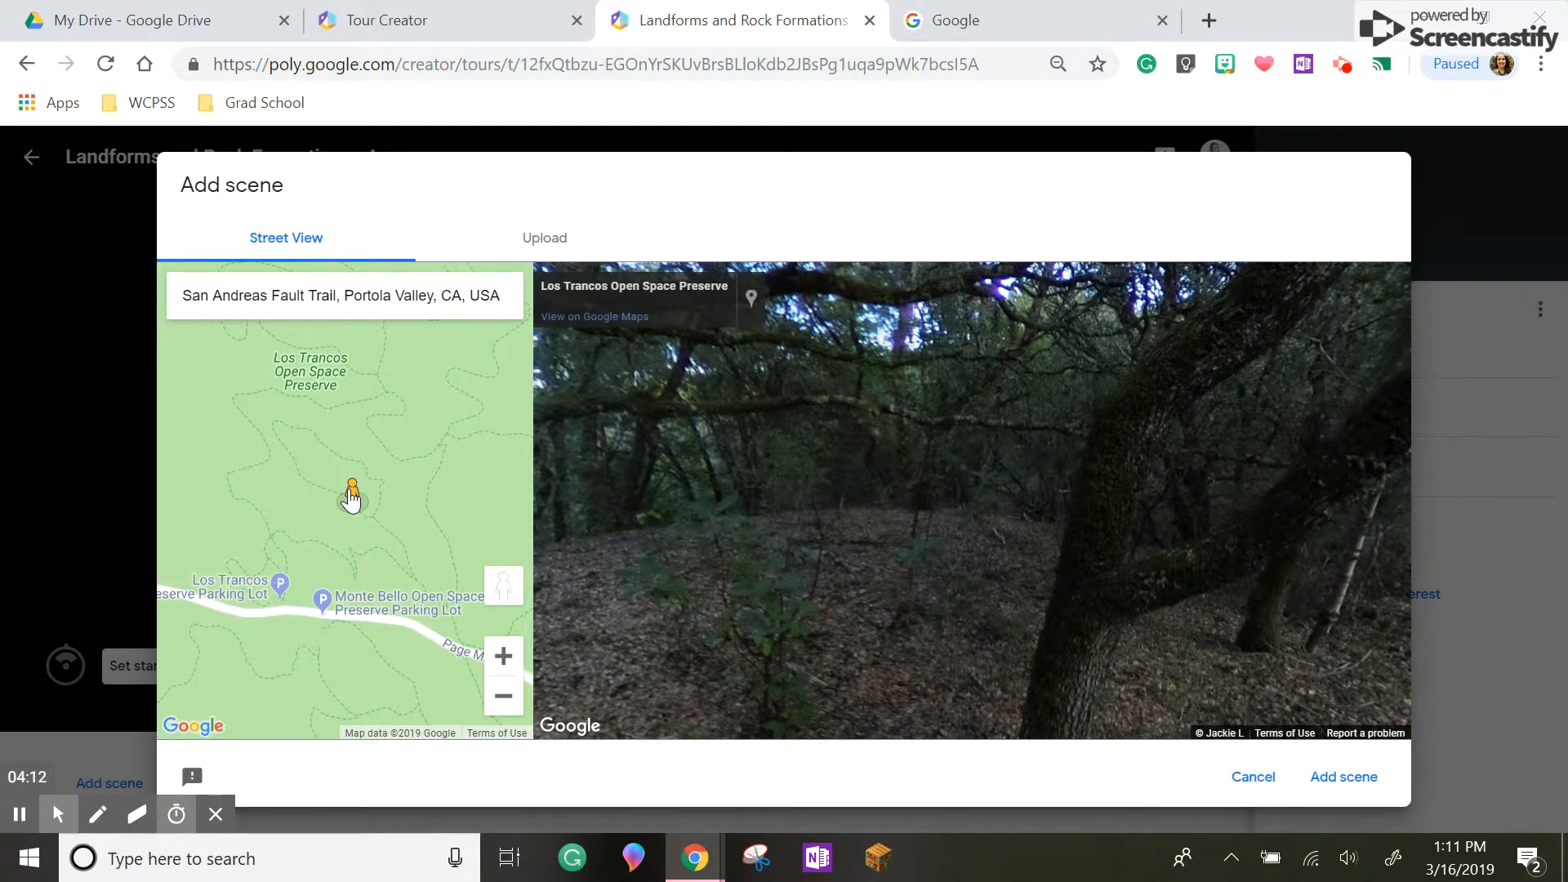
# Move the pegman slightly northwest on the trail map and look around the Street View image there.
pyautogui.moveTo(351, 498); pyautogui.dragTo(326, 473)
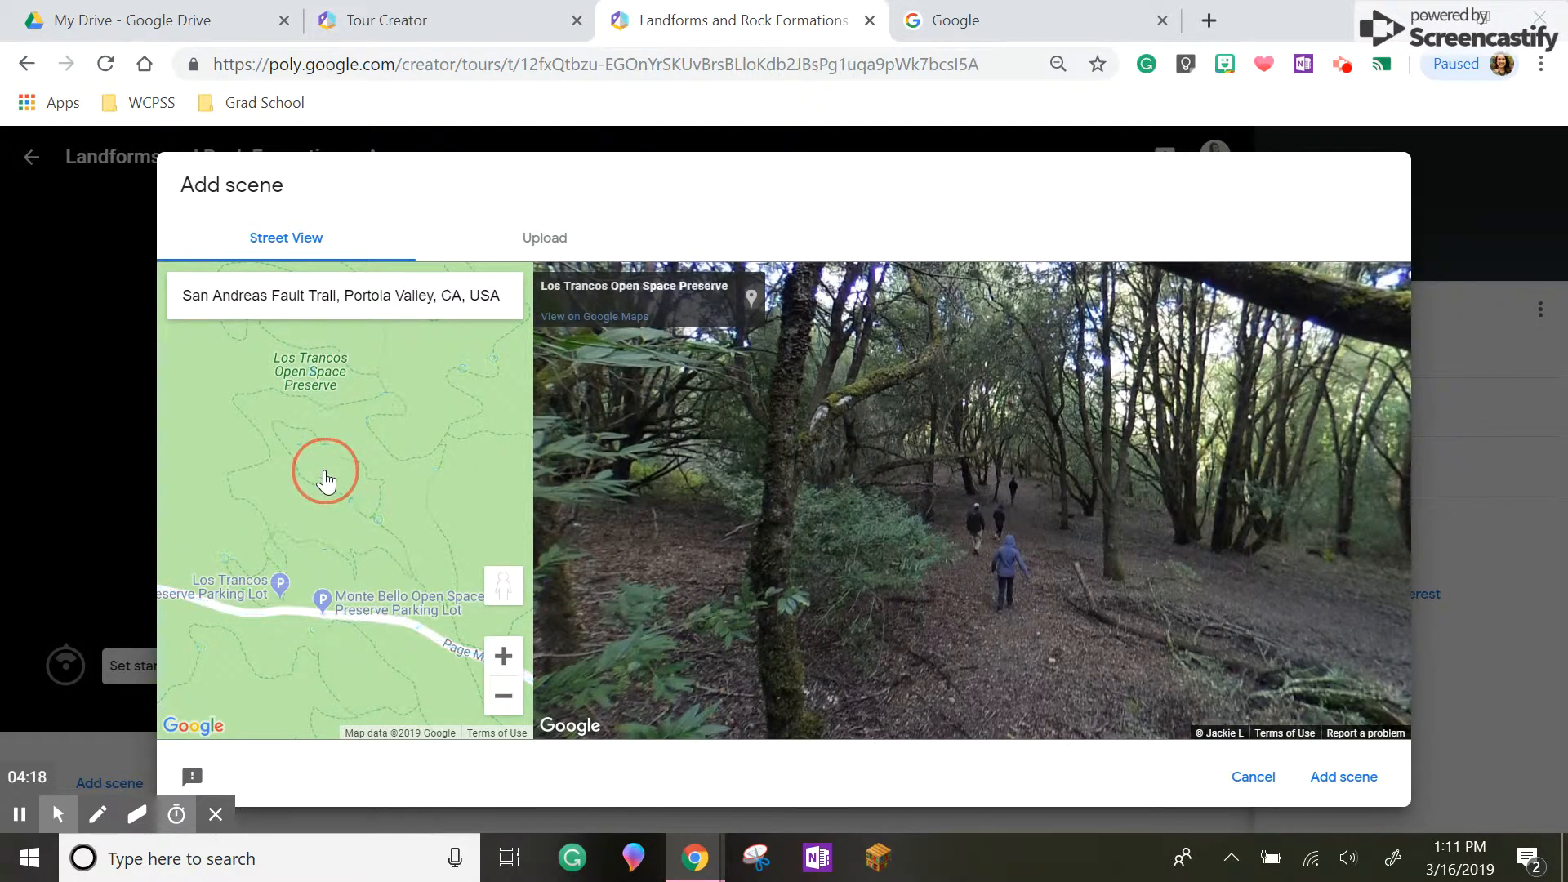
pyautogui.moveTo(1208, 560); pyautogui.dragTo(809, 523)
pyautogui.moveTo(1260, 497); pyautogui.dragTo(756, 449)
pyautogui.moveTo(1272, 433); pyautogui.dragTo(825, 490)
pyautogui.moveTo(1274, 486); pyautogui.dragTo(722, 445)
pyautogui.moveTo(1192, 415); pyautogui.dragTo(784, 441)
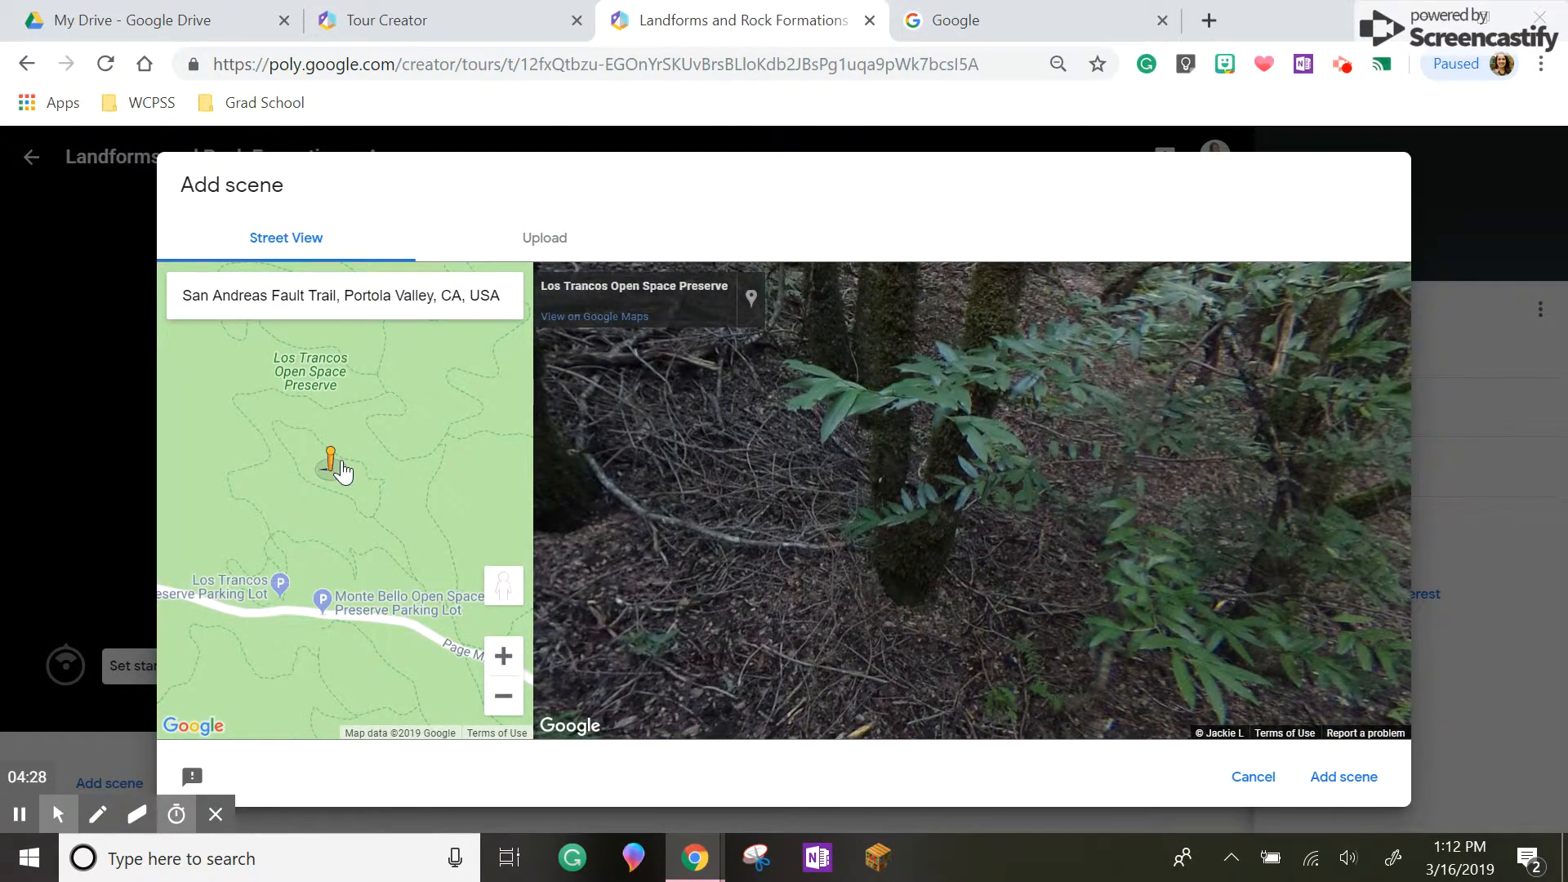
# Show a wider map area, move the pegman northeast within Los Trancos Open Space Preserve, and look around.
pyautogui.click(502, 693)
pyautogui.click(501, 693)
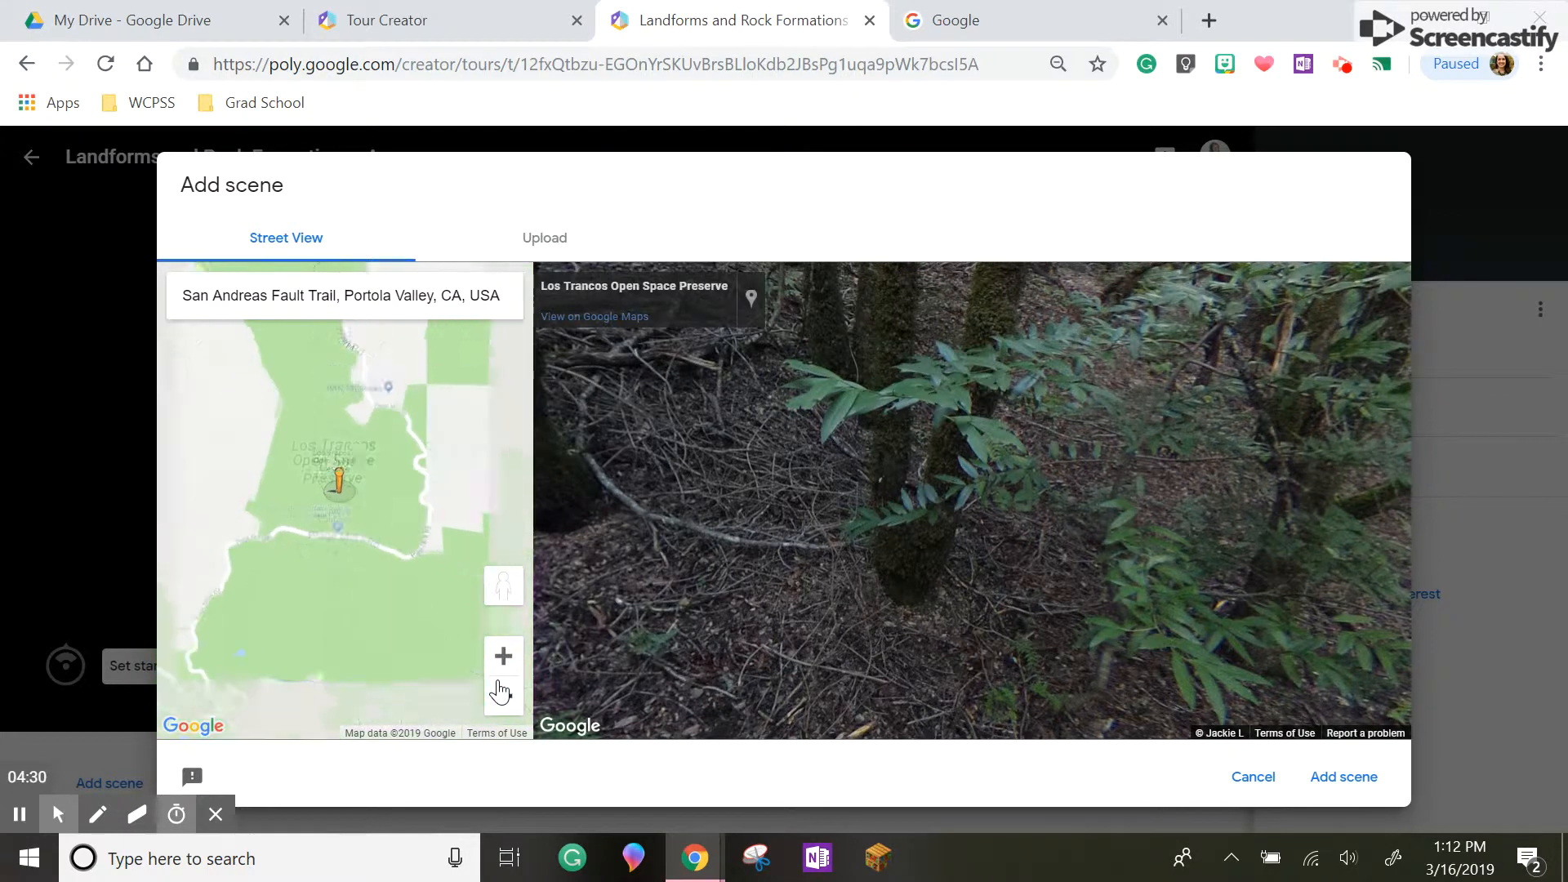
pyautogui.click(510, 674)
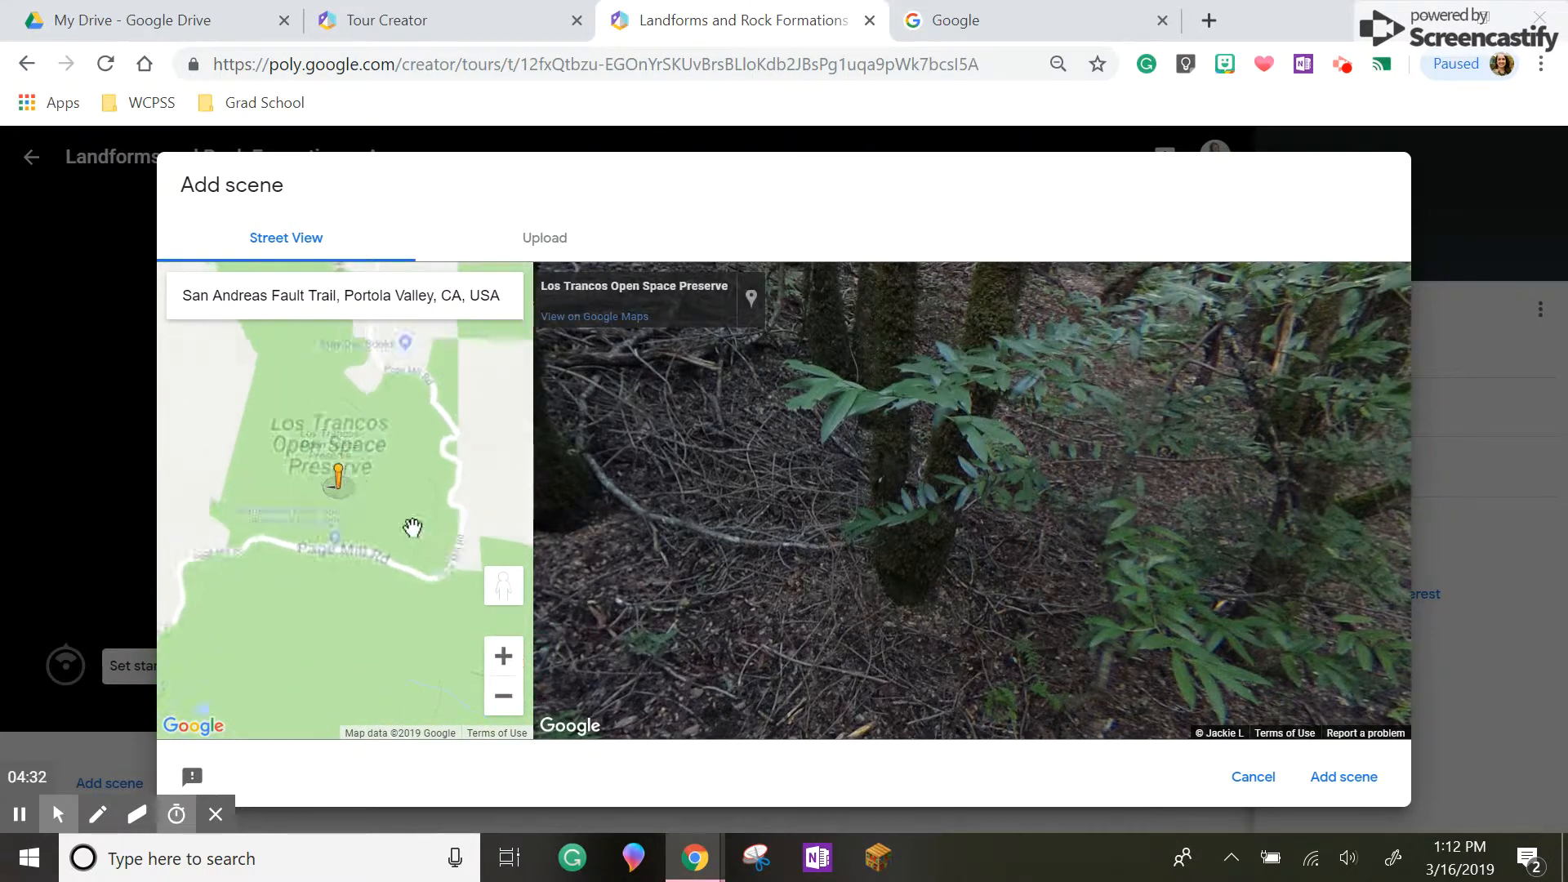
pyautogui.moveTo(341, 476); pyautogui.dragTo(378, 427)
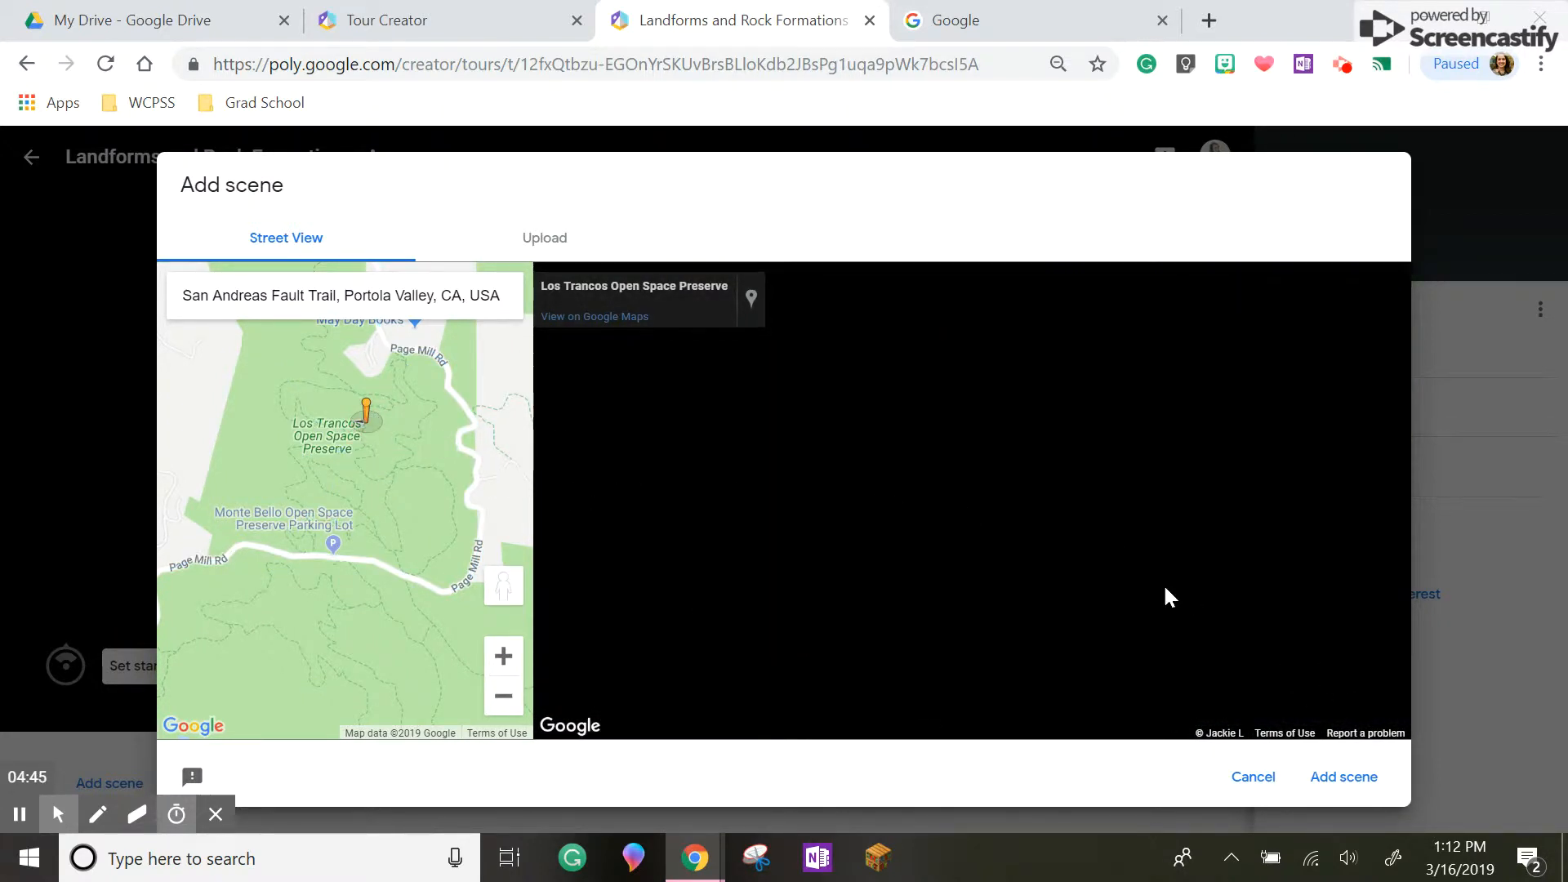
pyautogui.moveTo(1037, 500); pyautogui.dragTo(699, 514)
pyautogui.moveTo(1095, 472); pyautogui.dragTo(665, 490)
pyautogui.moveTo(1020, 431); pyautogui.dragTo(711, 453)
# Try the pegman near Page Mill Rd at the preserve's north end and look around the hillside view.
pyautogui.moveTo(367, 412); pyautogui.dragTo(390, 362)
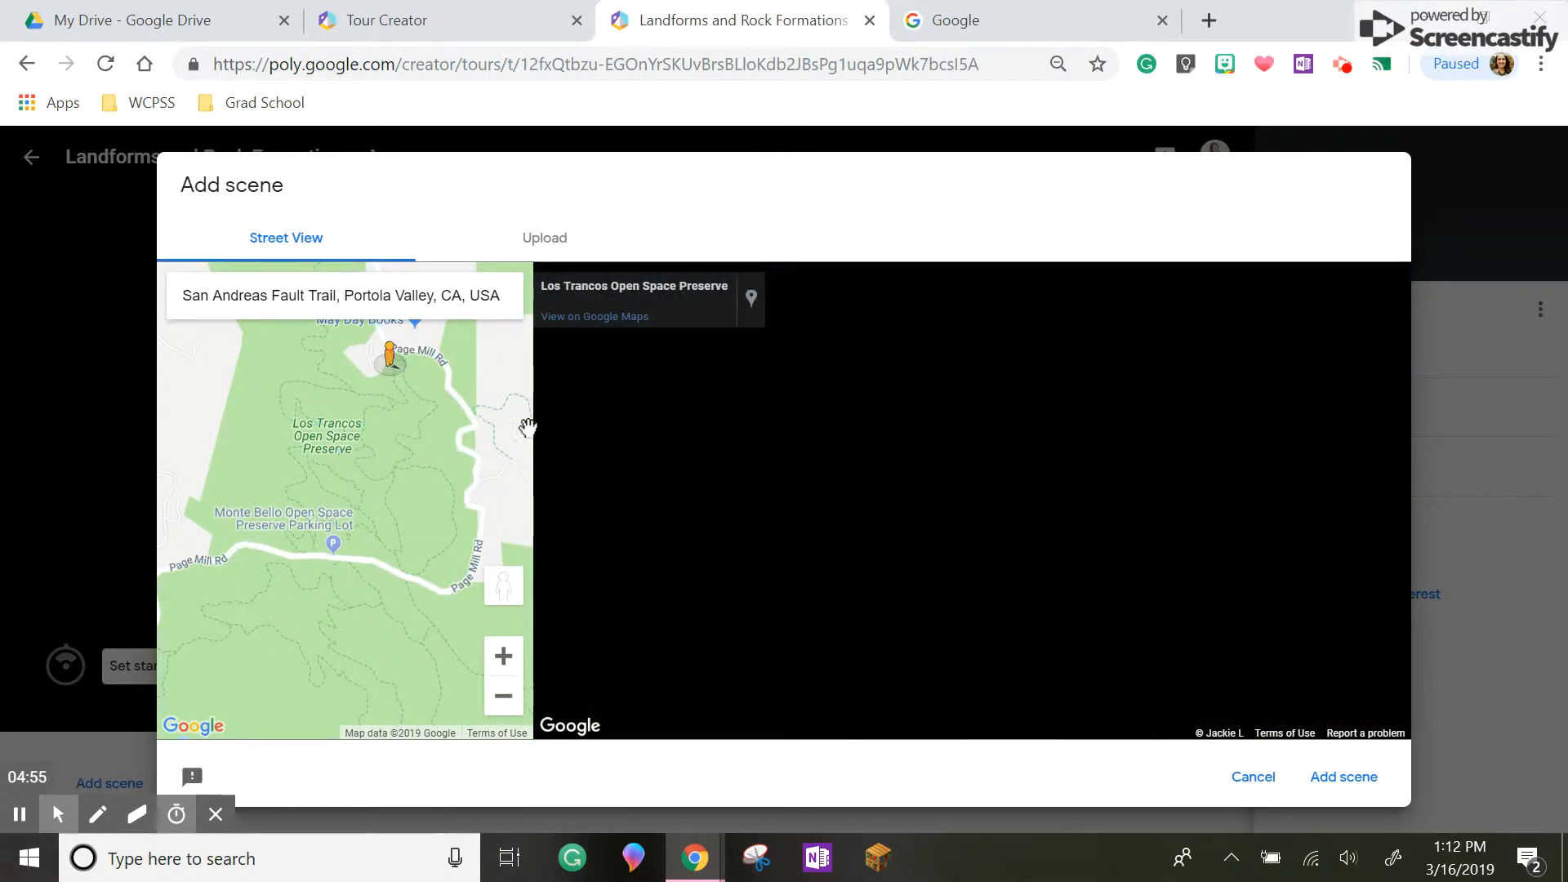
pyautogui.moveTo(1104, 498); pyautogui.dragTo(796, 490)
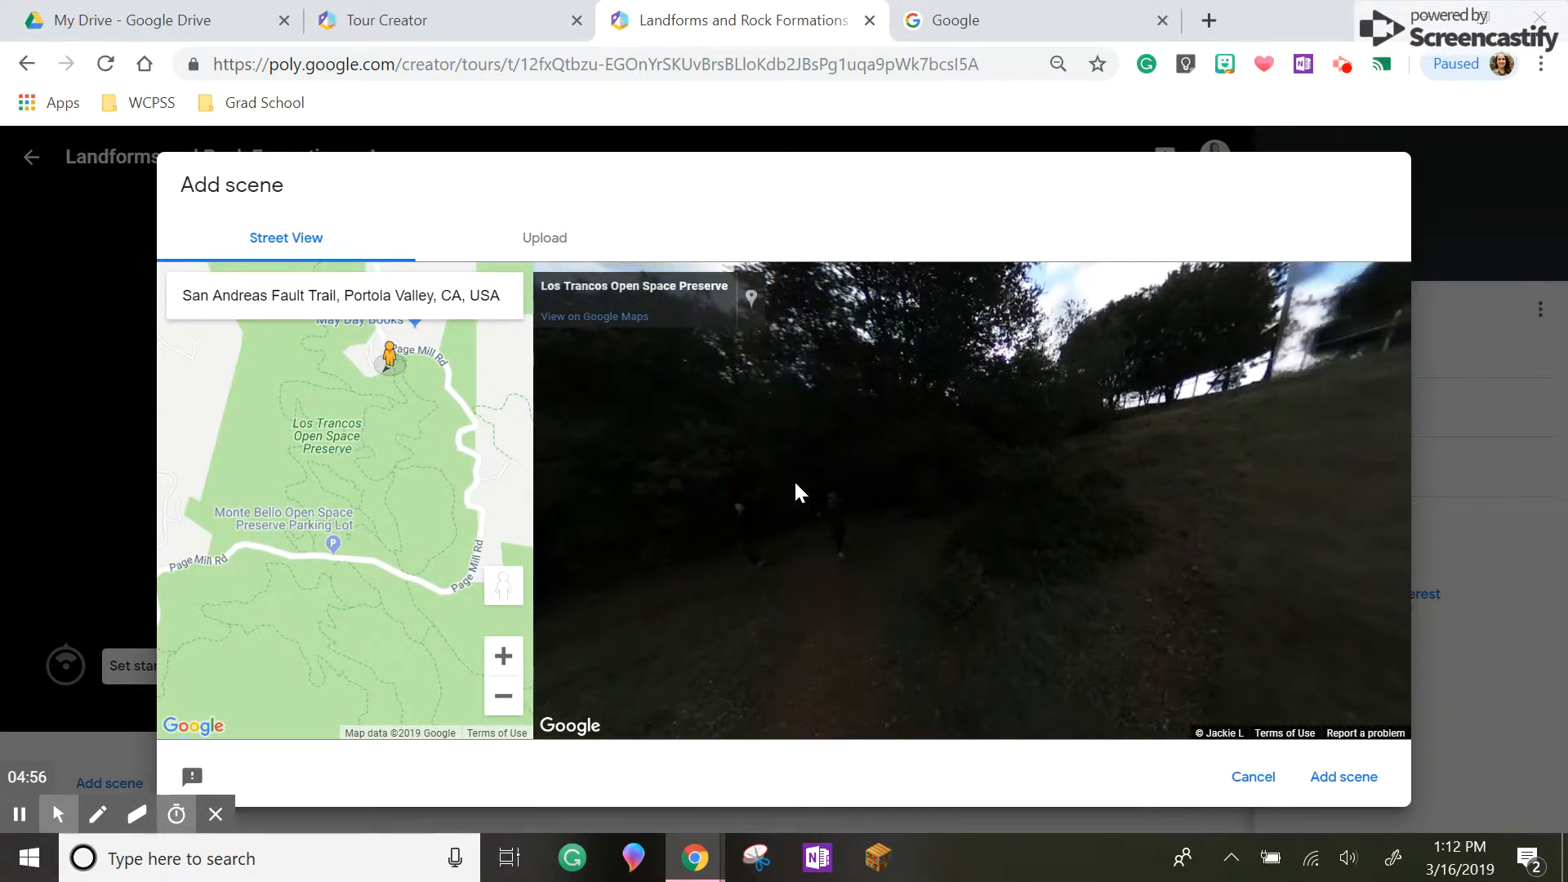
pyautogui.moveTo(1250, 430); pyautogui.dragTo(939, 433)
pyautogui.moveTo(1040, 441); pyautogui.dragTo(798, 434)
pyautogui.moveTo(1183, 479); pyautogui.dragTo(840, 437)
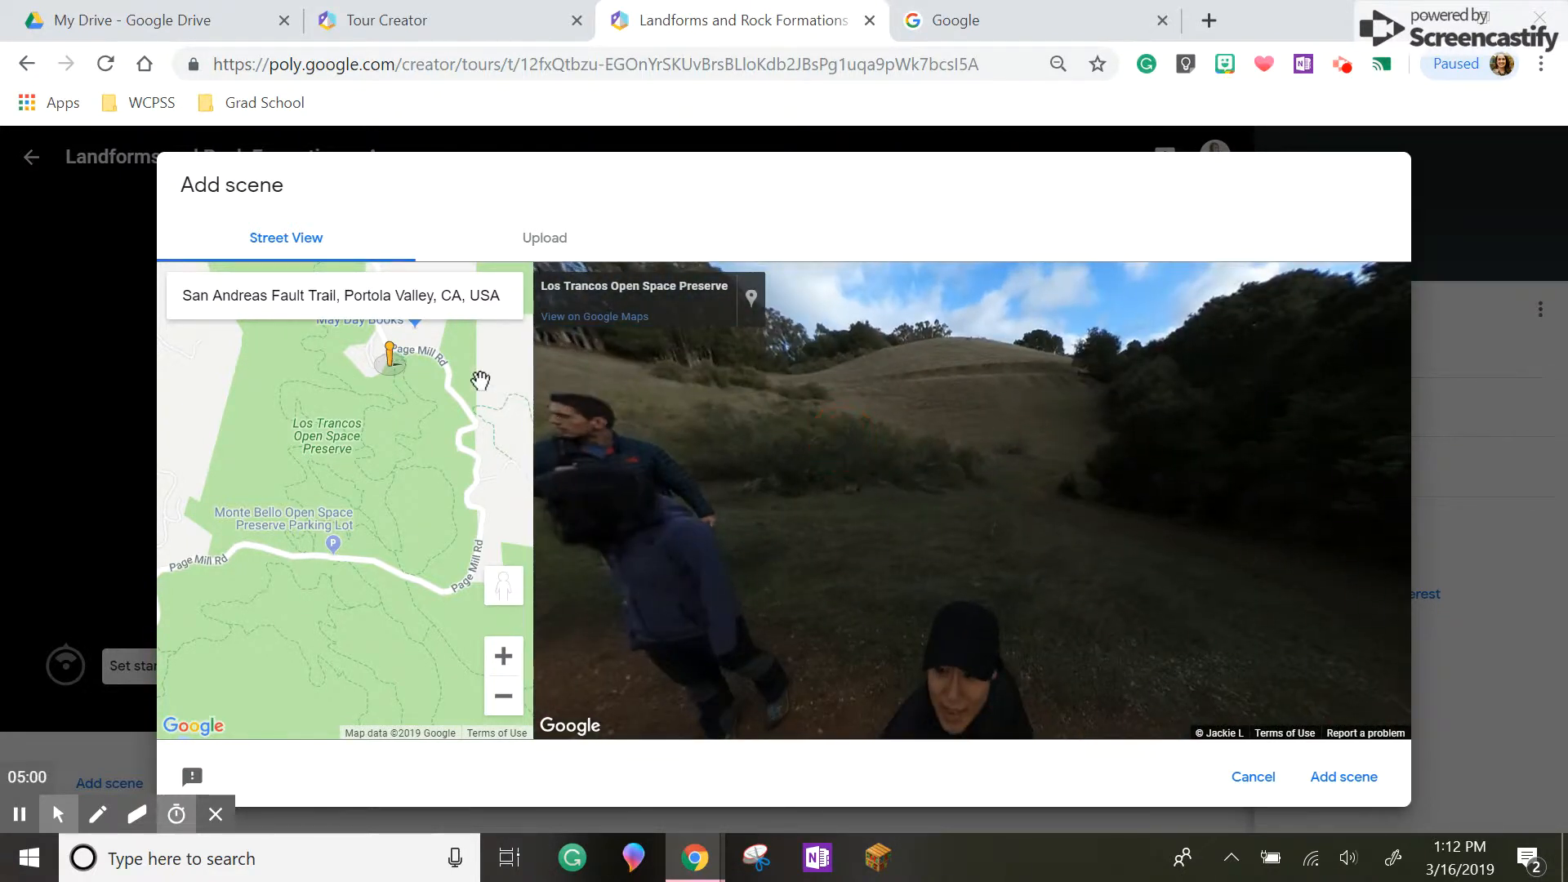
# Place the pegman on the trail just east of the Los Trancos Open Space Preserve label.
pyautogui.moveTo(391, 357); pyautogui.dragTo(297, 562)
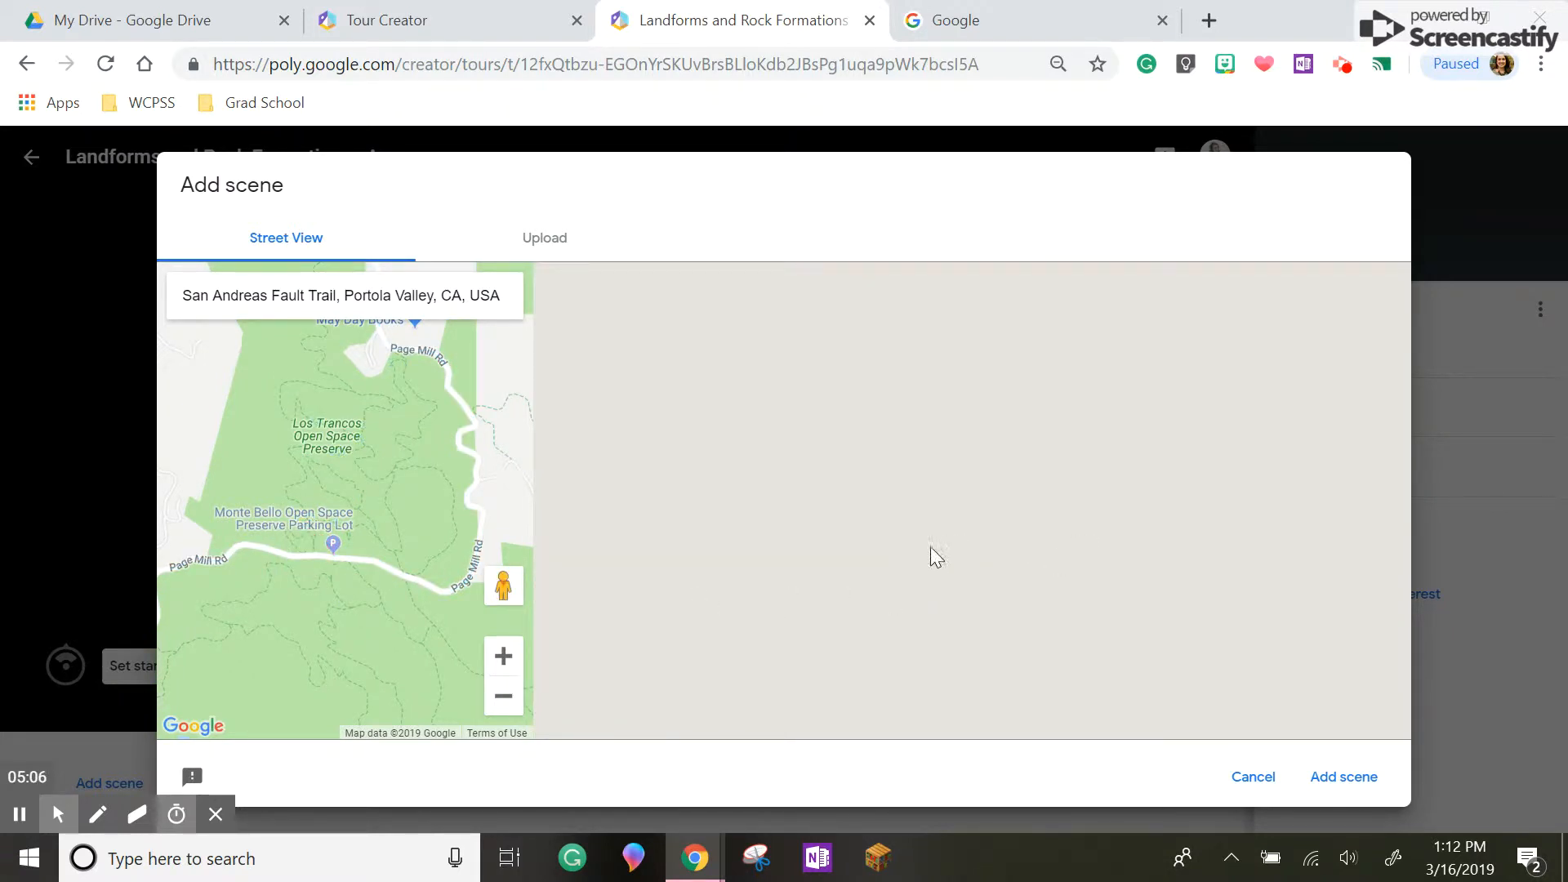
pyautogui.moveTo(503, 585); pyautogui.dragTo(397, 448)
pyautogui.moveTo(503, 586); pyautogui.dragTo(363, 457)
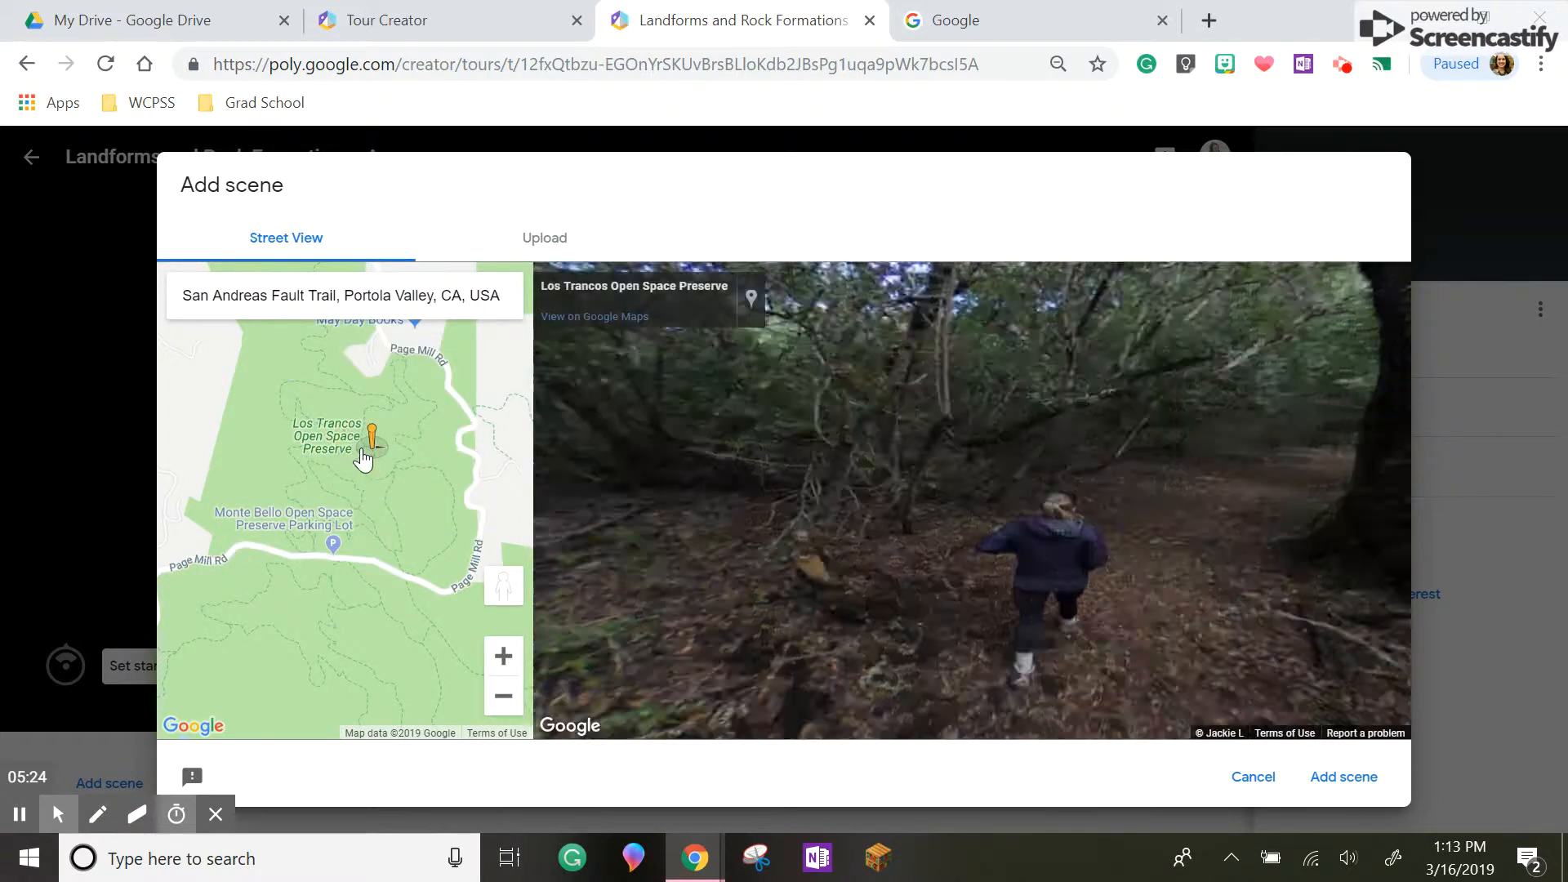
# Look around the forest view at the new pegman spot and add it to the tour as a scene.
pyautogui.moveTo(1223, 509); pyautogui.dragTo(752, 481)
pyautogui.moveTo(1193, 458); pyautogui.dragTo(1190, 558)
pyautogui.moveTo(910, 582); pyautogui.dragTo(917, 523)
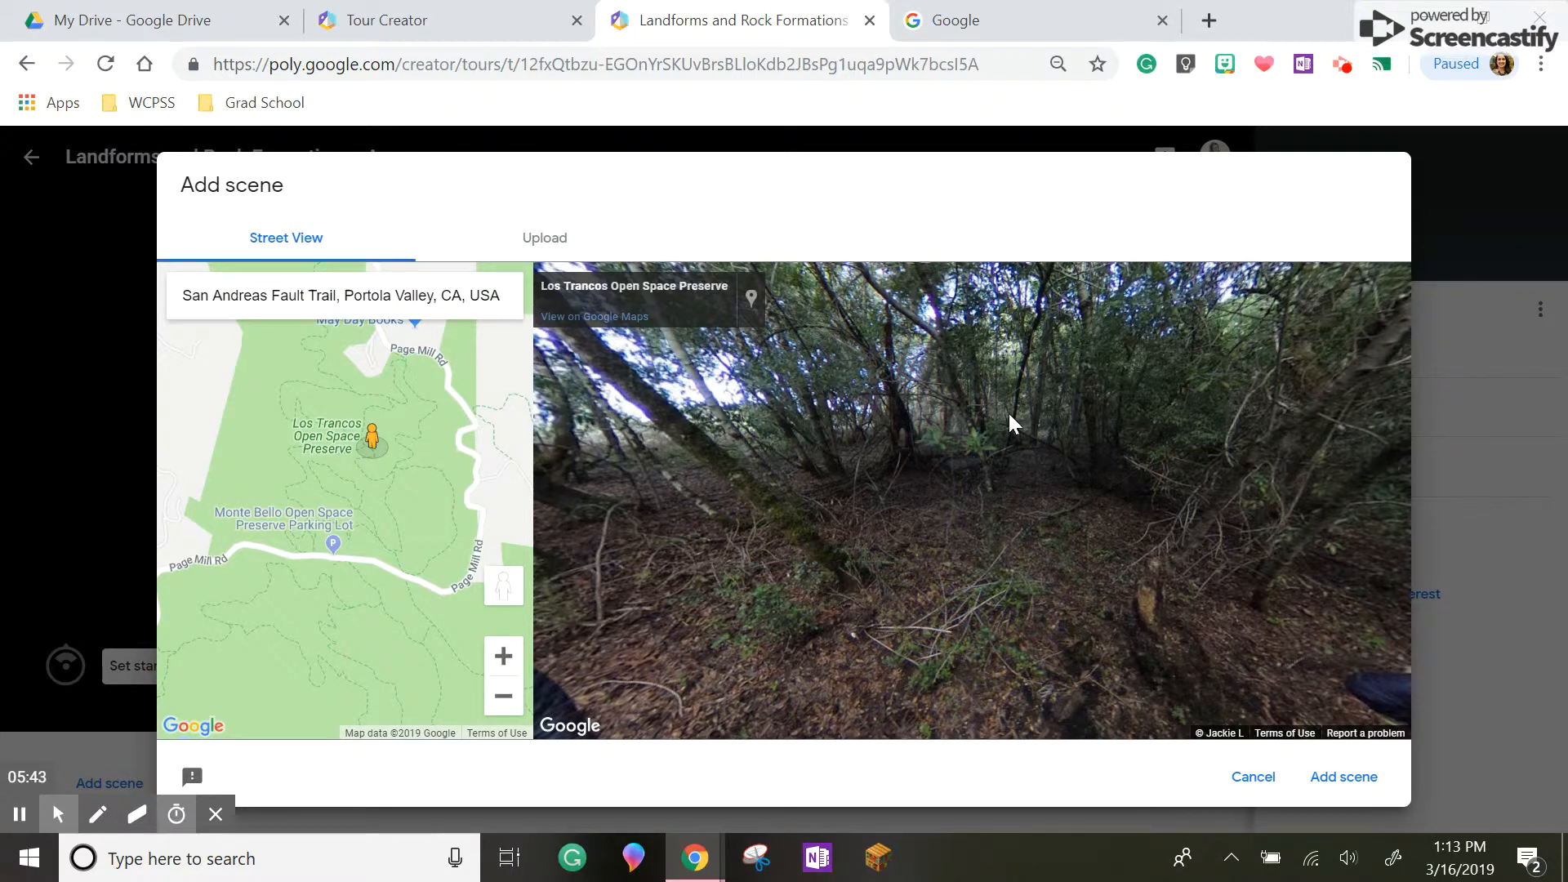
pyautogui.click(1331, 776)
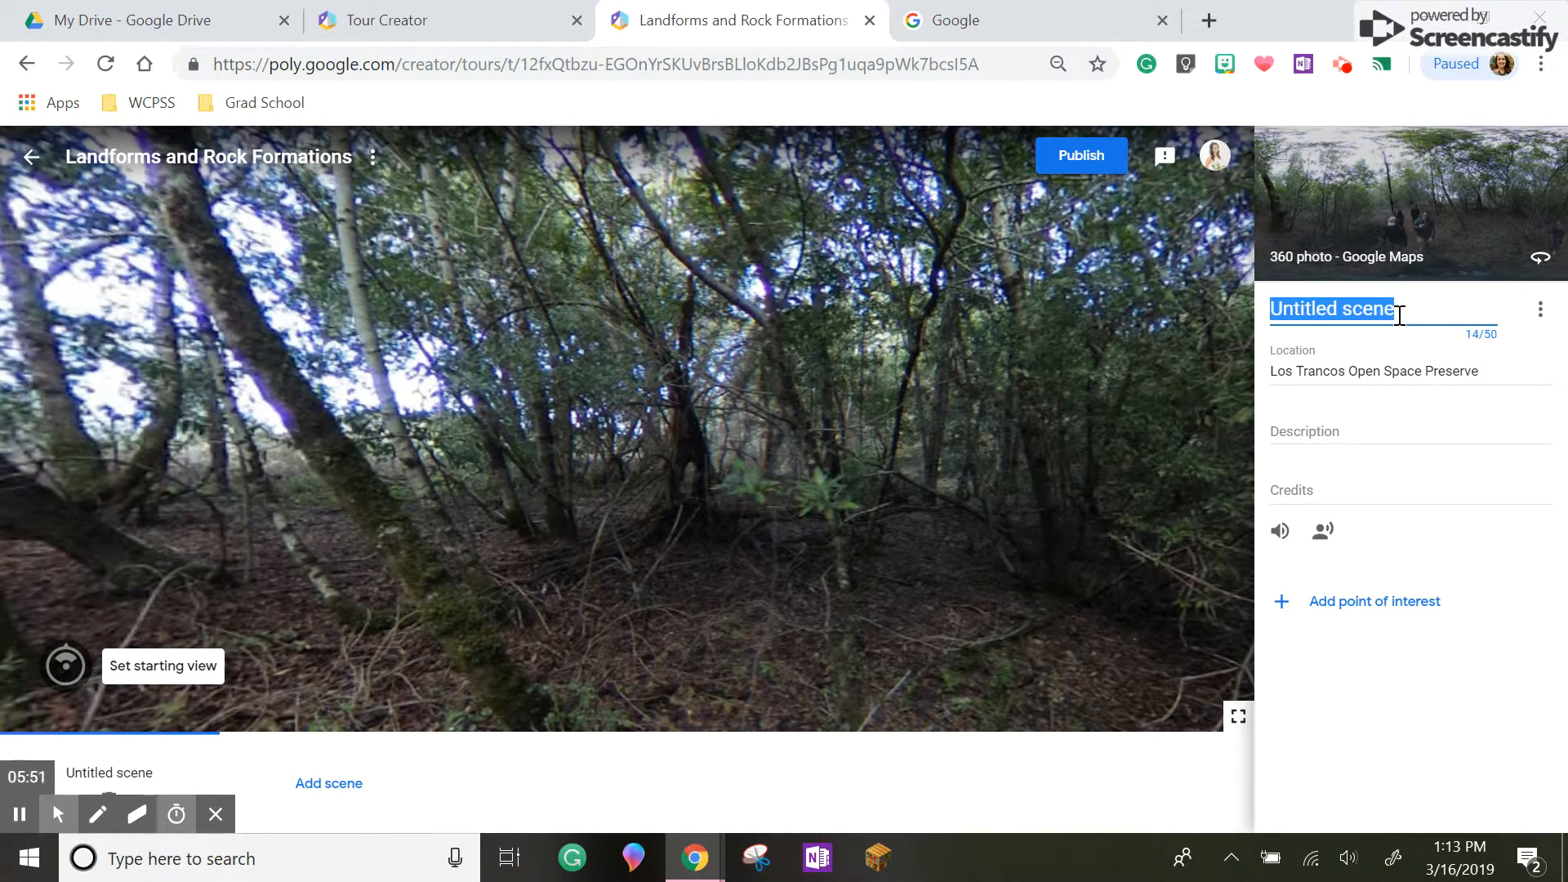
# Title the new scene "San Andreas Fault Trail".
pyautogui.write('San Anad')
pyautogui.press('BackSpace')
pyautogui.press('BackSpace')
pyautogui.write('dreas')
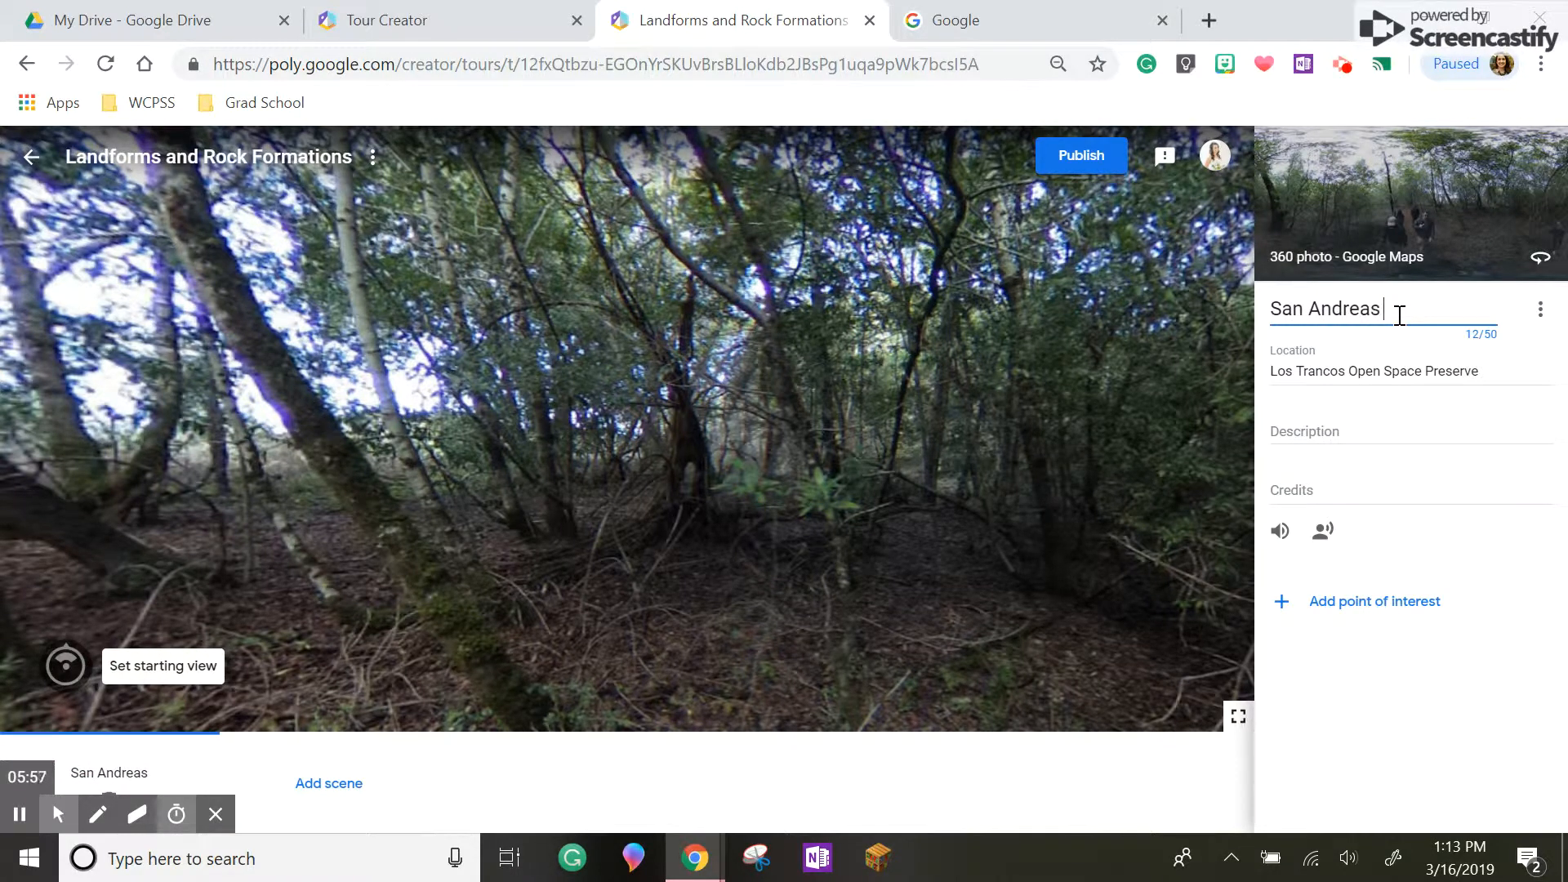
pyautogui.write(' Fault Tra')
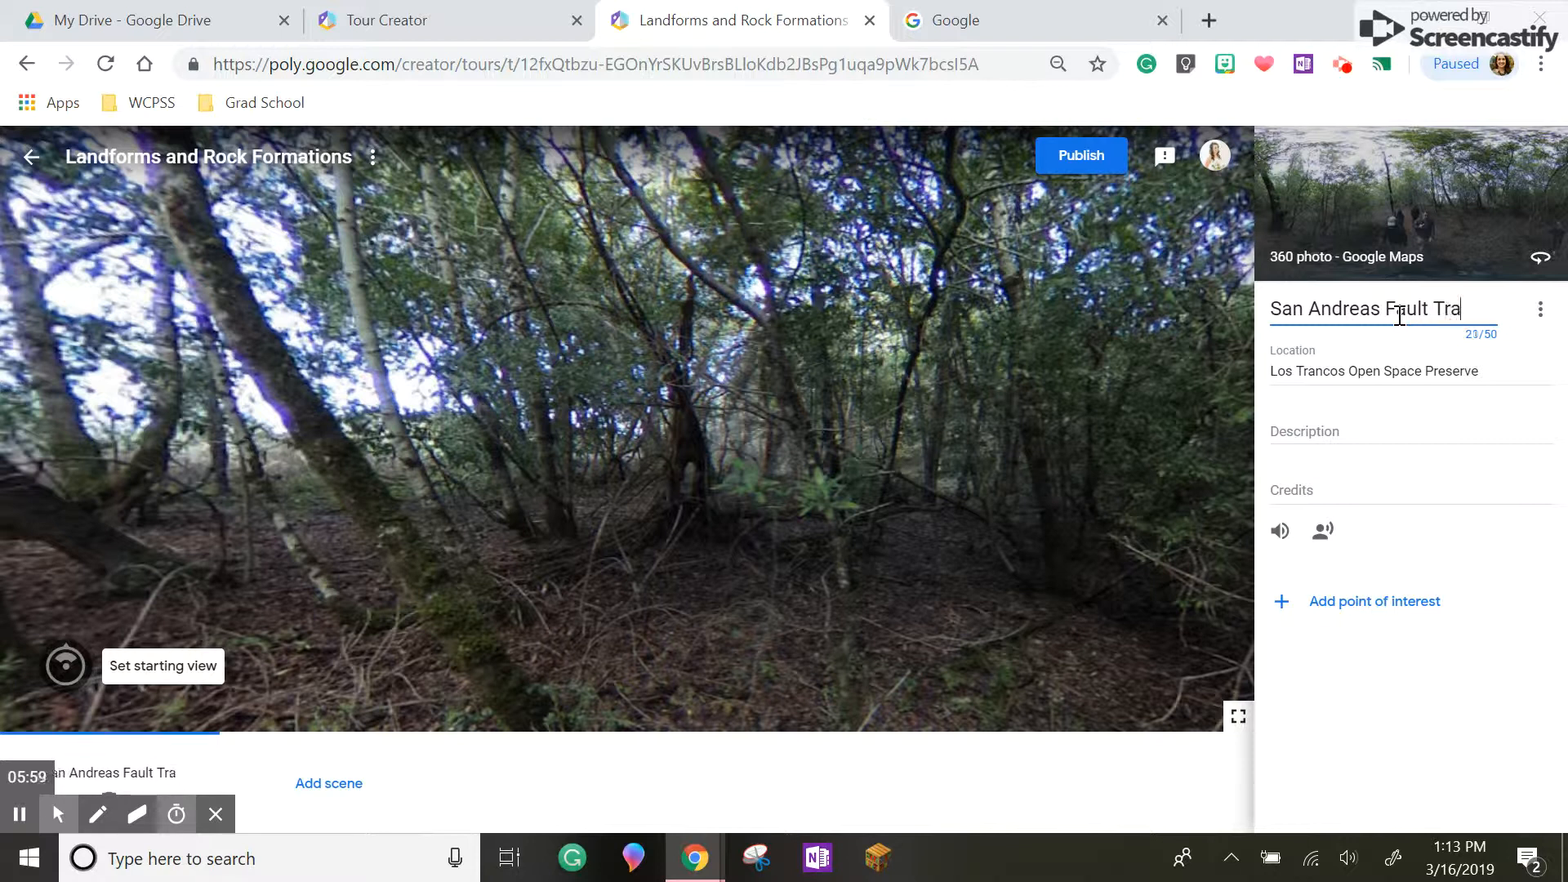
pyautogui.write('il')
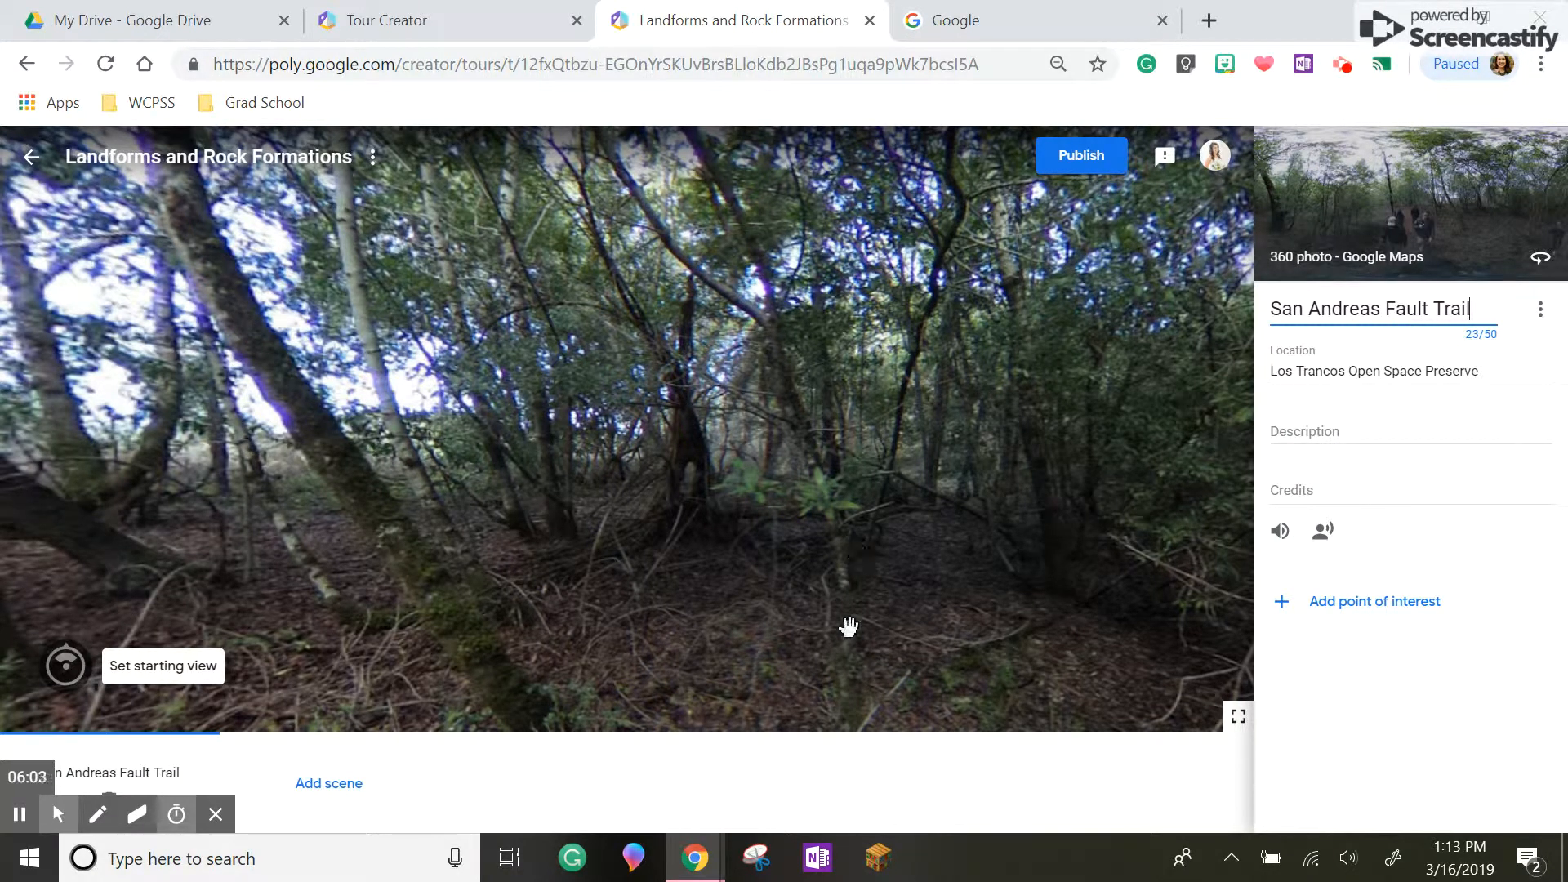
# Save the current forest view as the scene's starting view.
pyautogui.moveTo(217, 547); pyautogui.dragTo(605, 501)
pyautogui.click(194, 673)
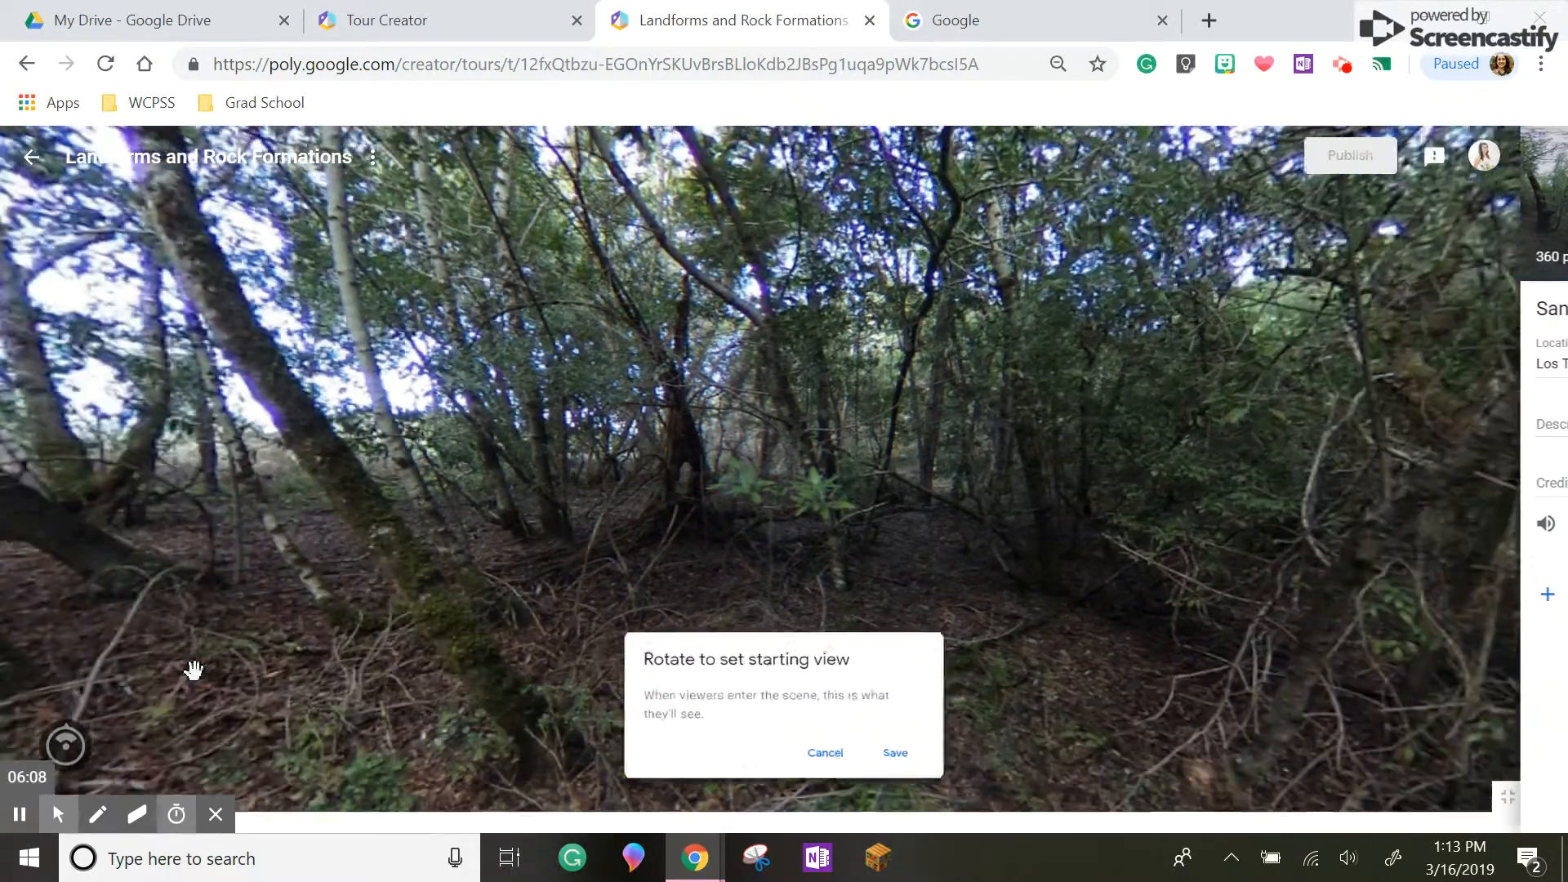
pyautogui.click(906, 763)
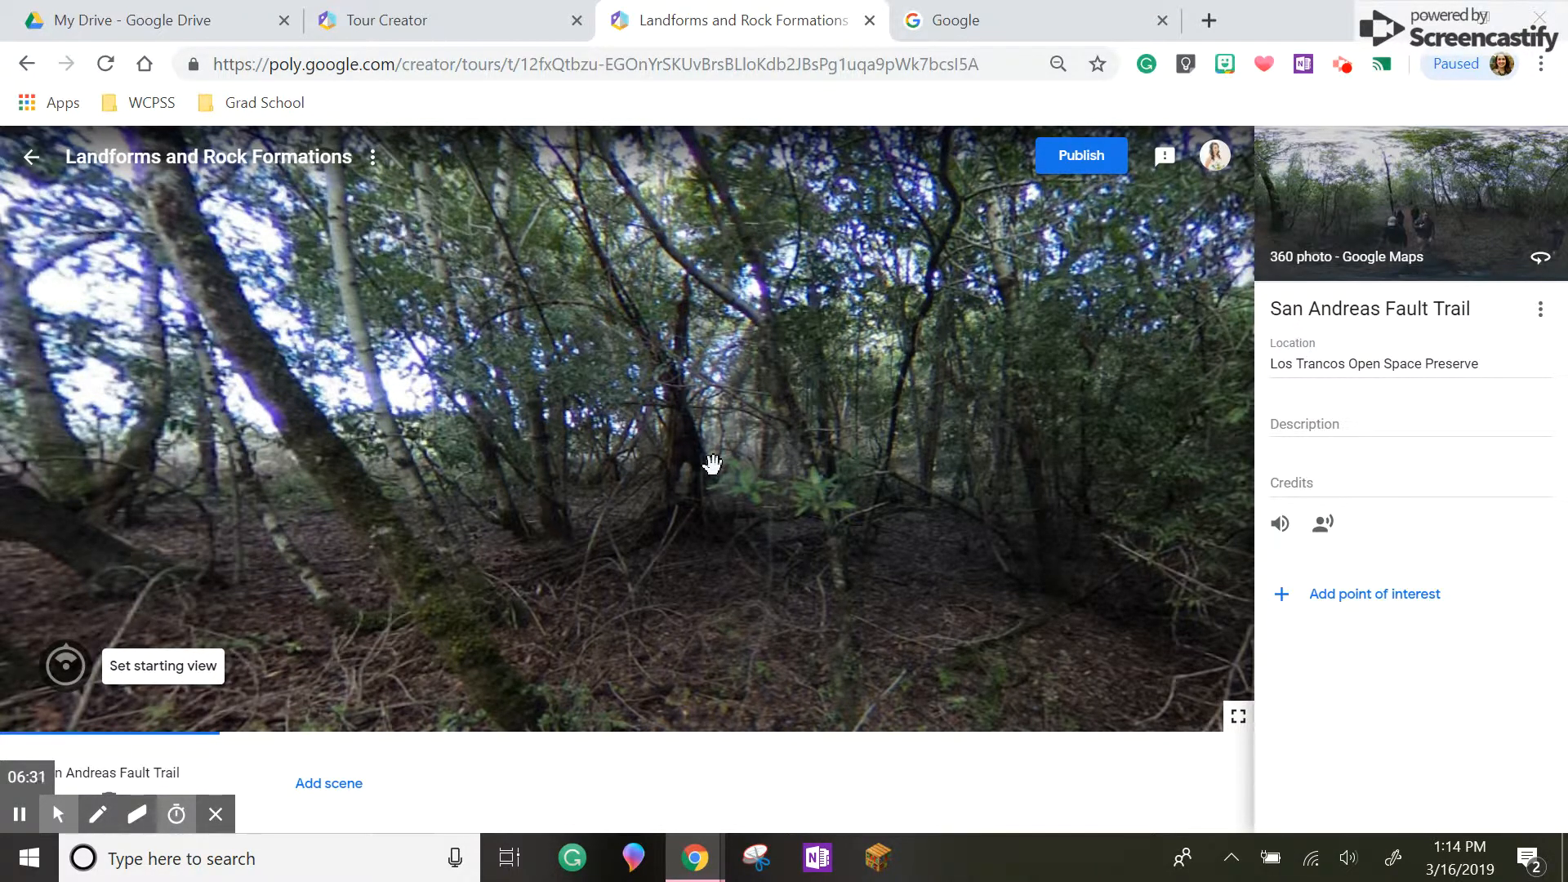
pyautogui.click(1328, 426)
pyautogui.click(1317, 490)
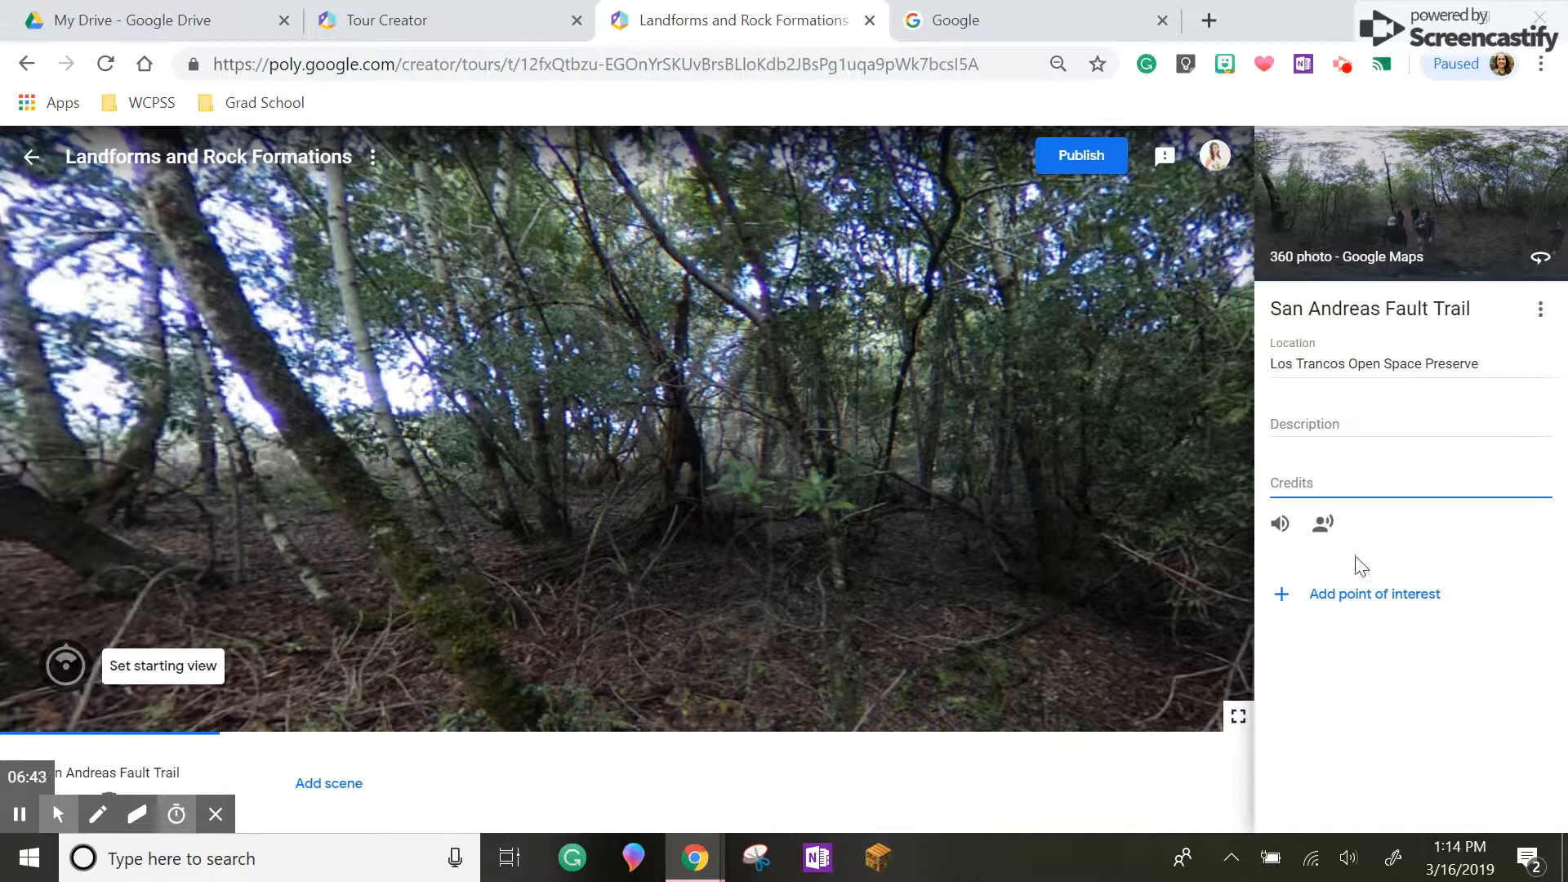
# Add a point of interest to the scene with san andreas.jpg from the Pictures folder as its image overlay.
pyautogui.click(1304, 600)
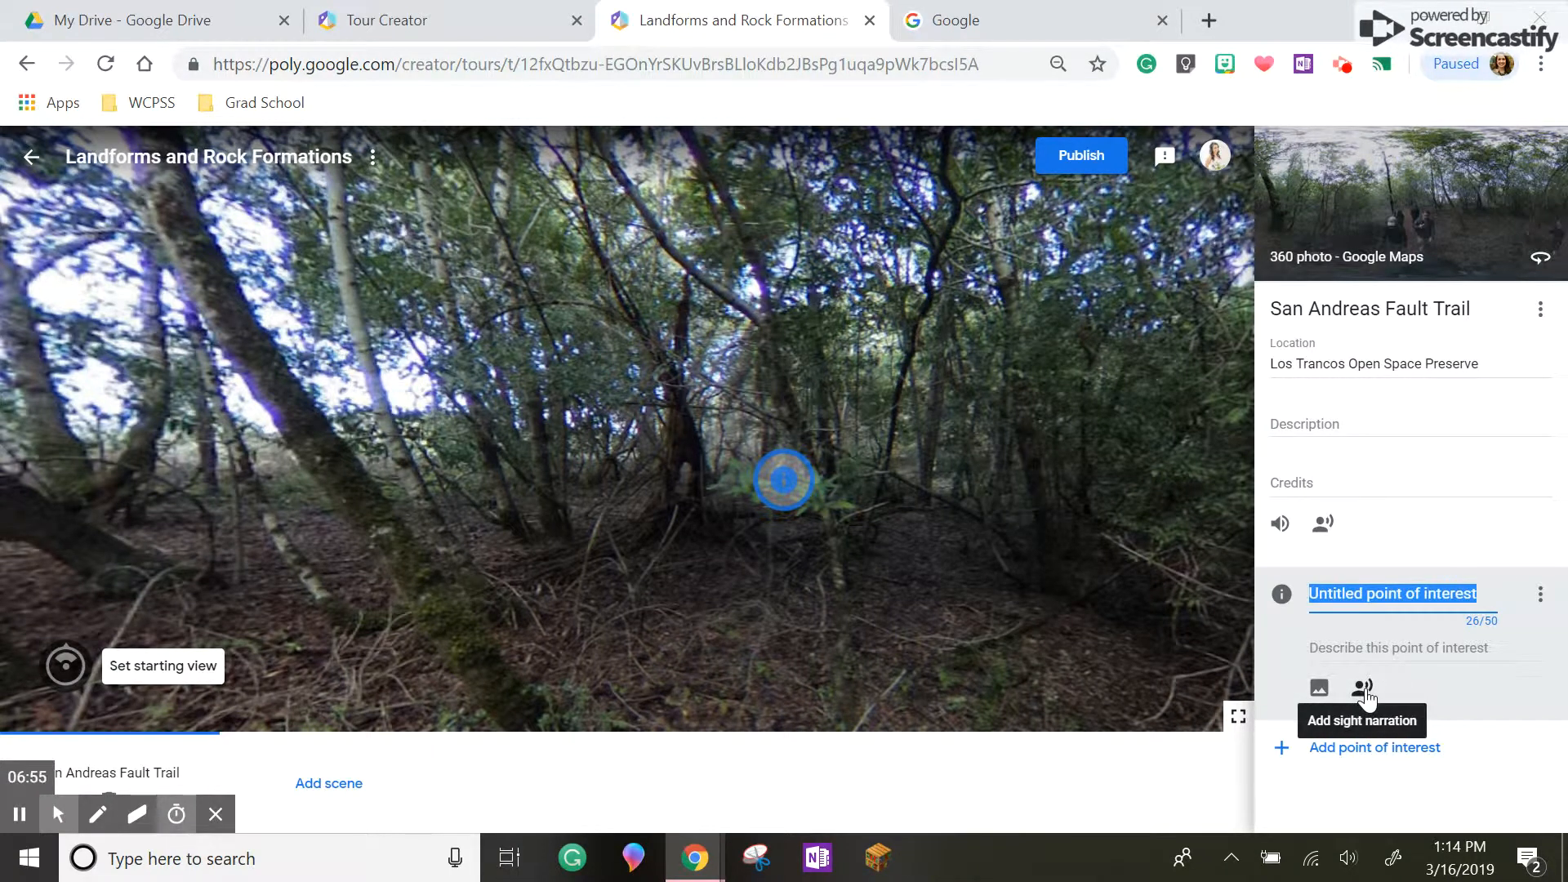
pyautogui.click(1317, 687)
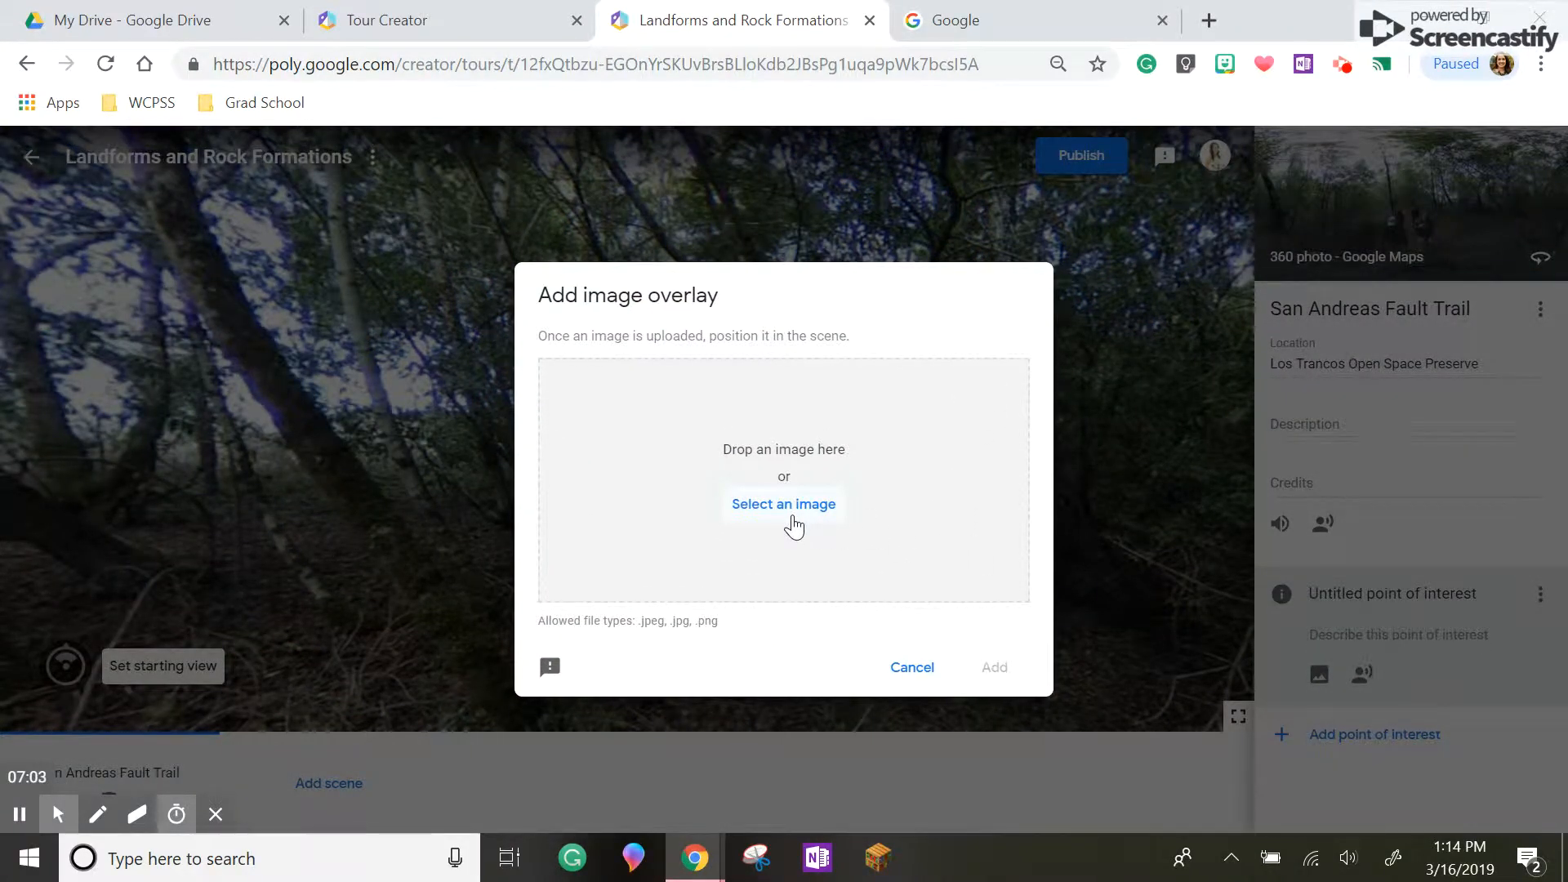
pyautogui.click(791, 514)
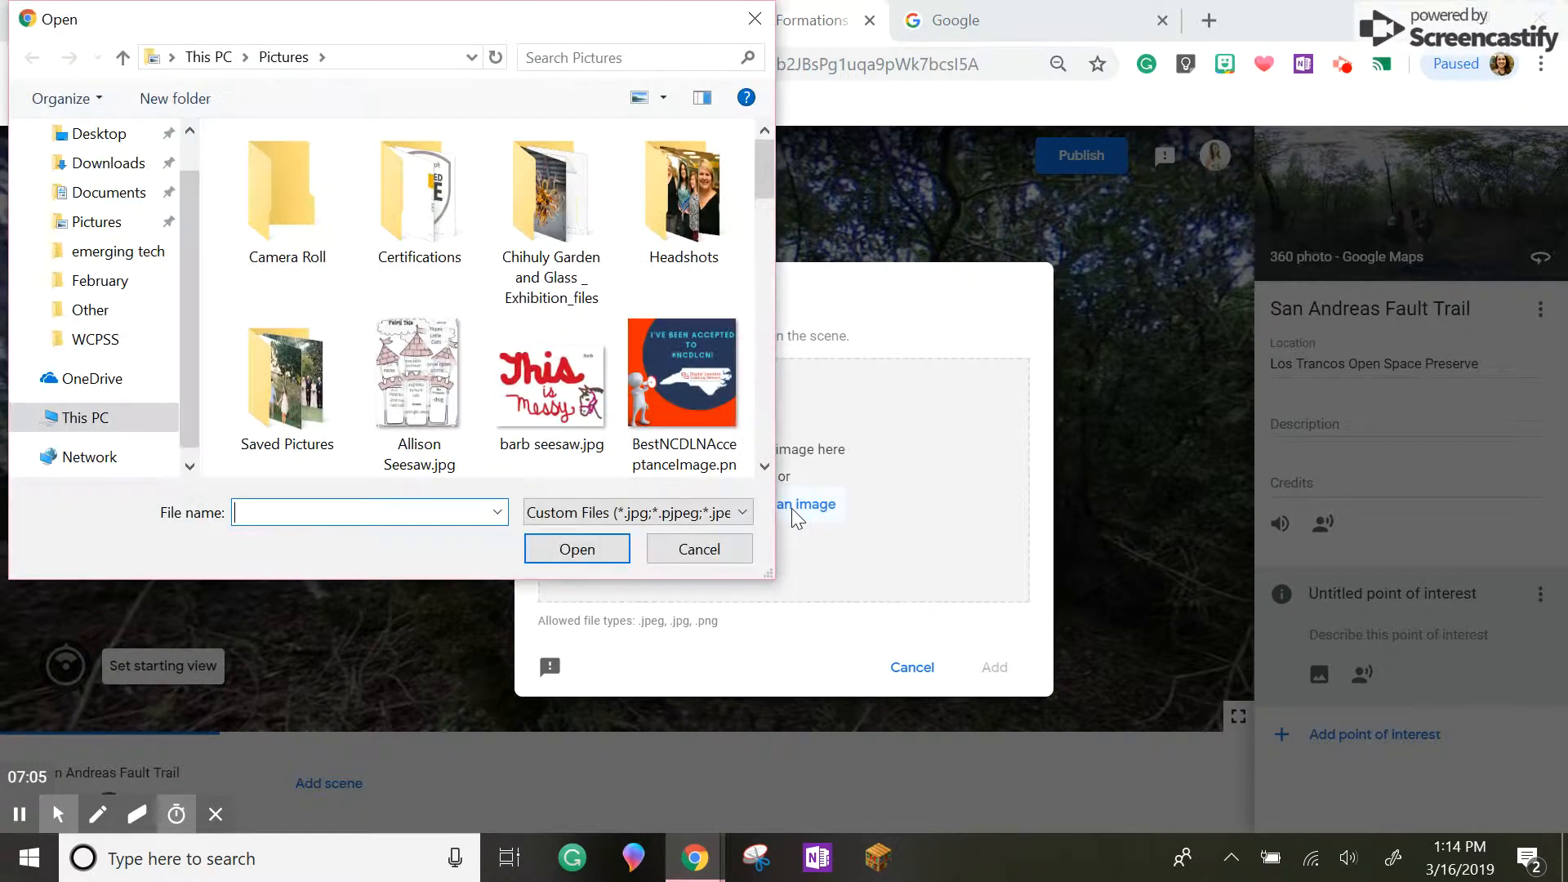
pyautogui.scroll(-5, 522, 342)
pyautogui.scroll(-2, 511, 336)
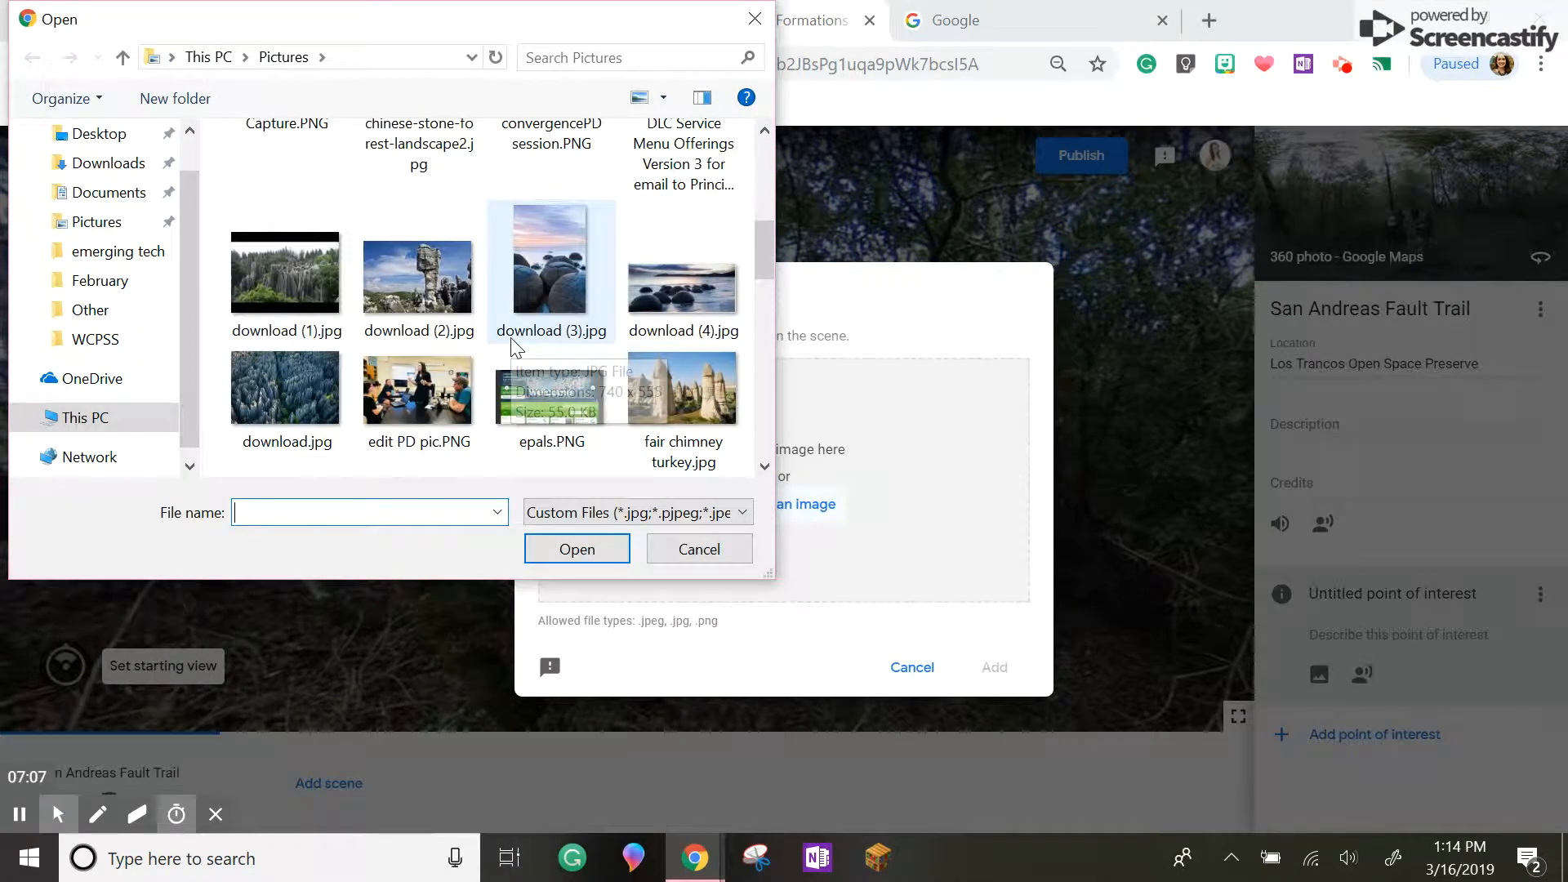
pyautogui.scroll(-4, 511, 336)
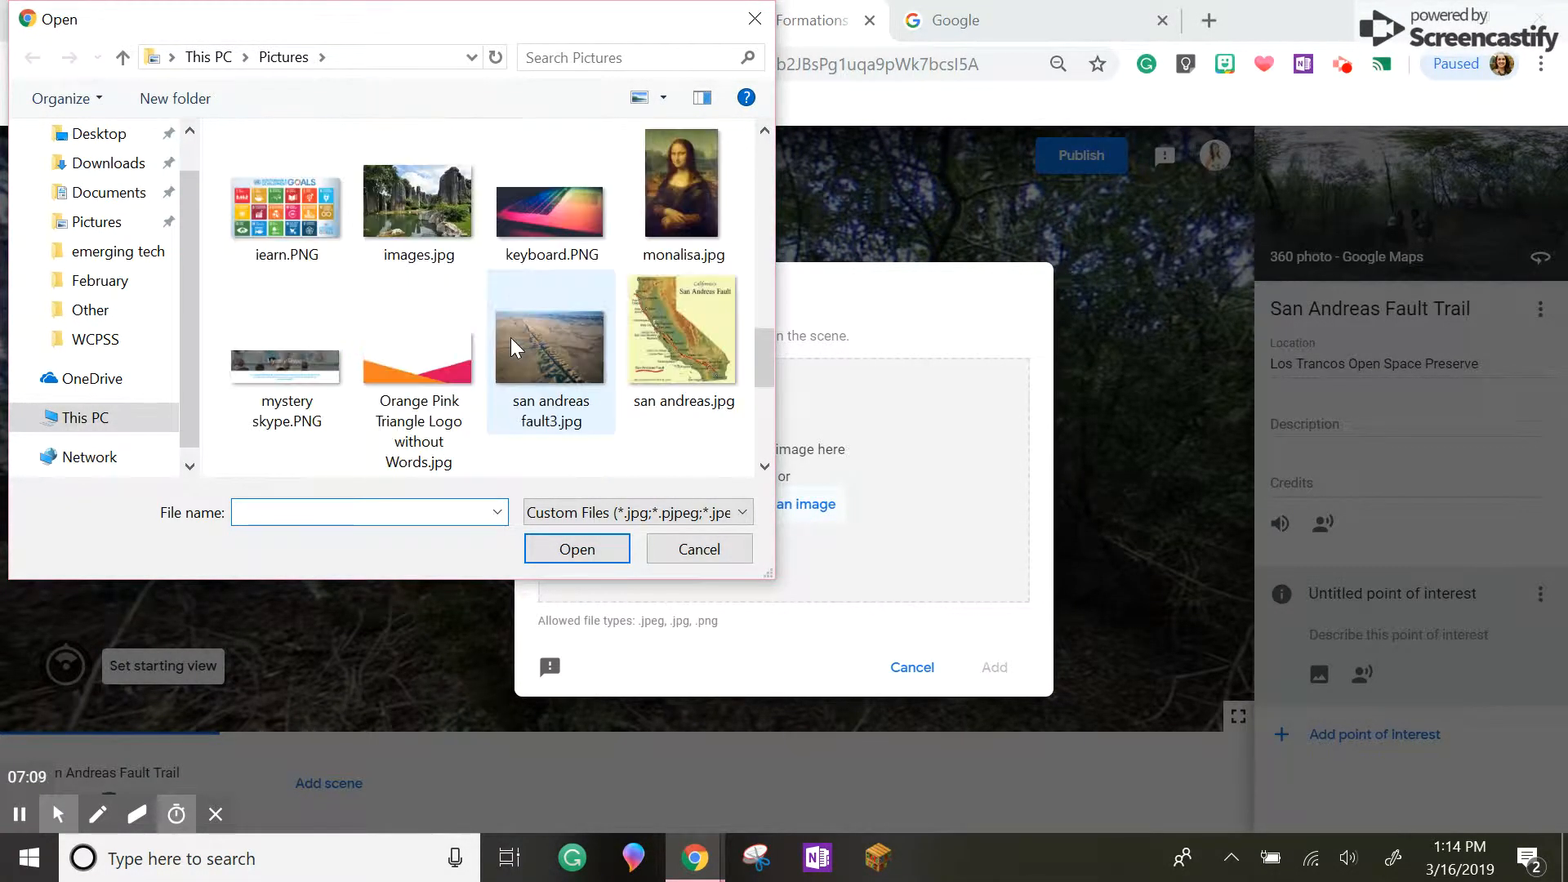
pyautogui.click(676, 309)
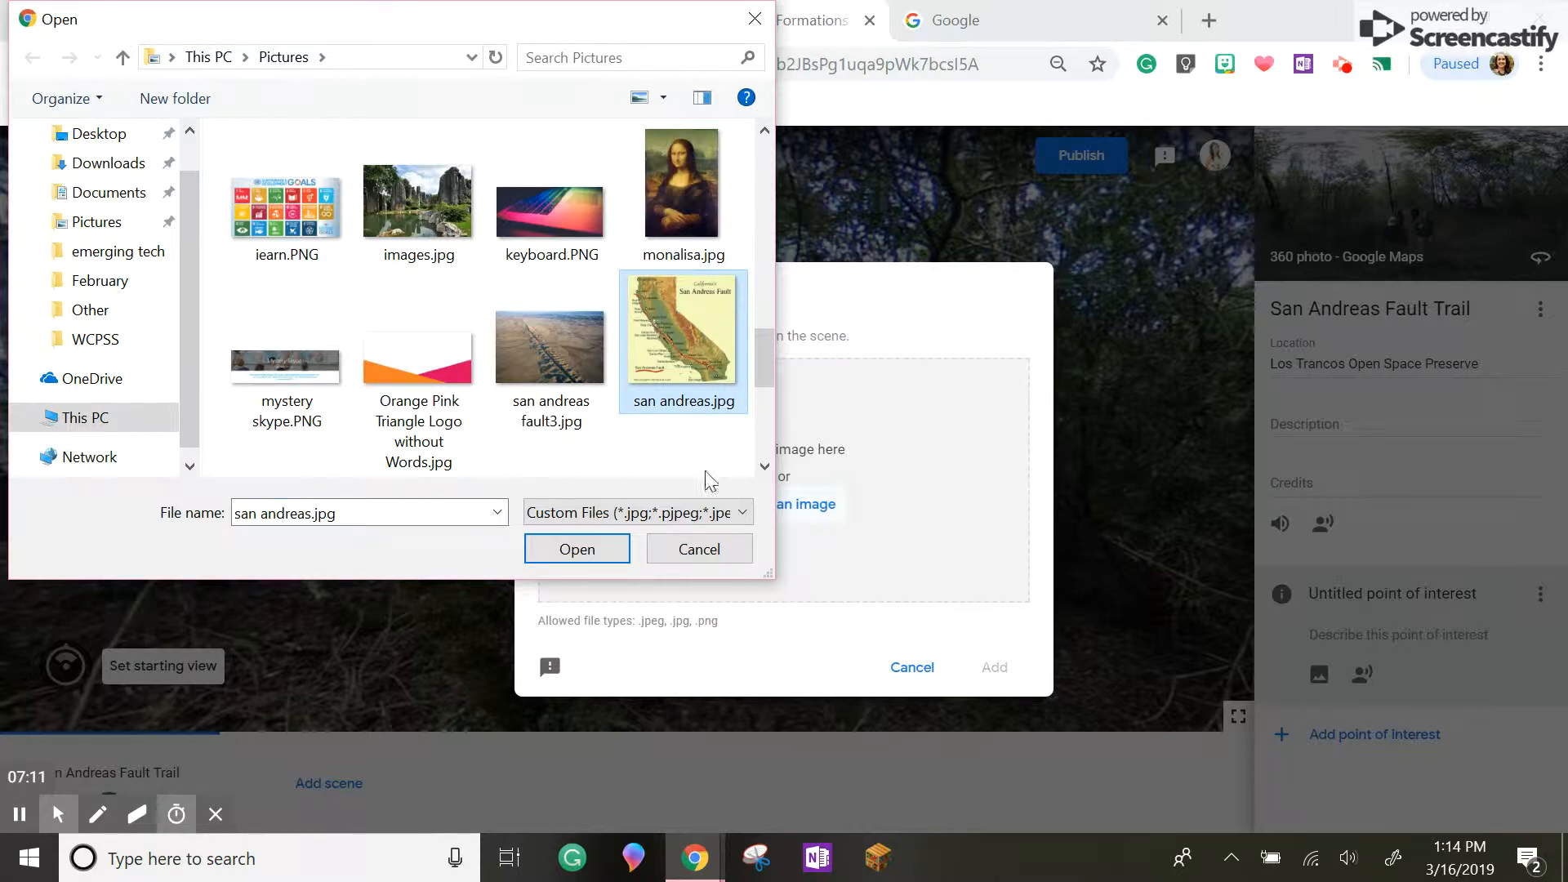
pyautogui.click(599, 556)
pyautogui.click(994, 668)
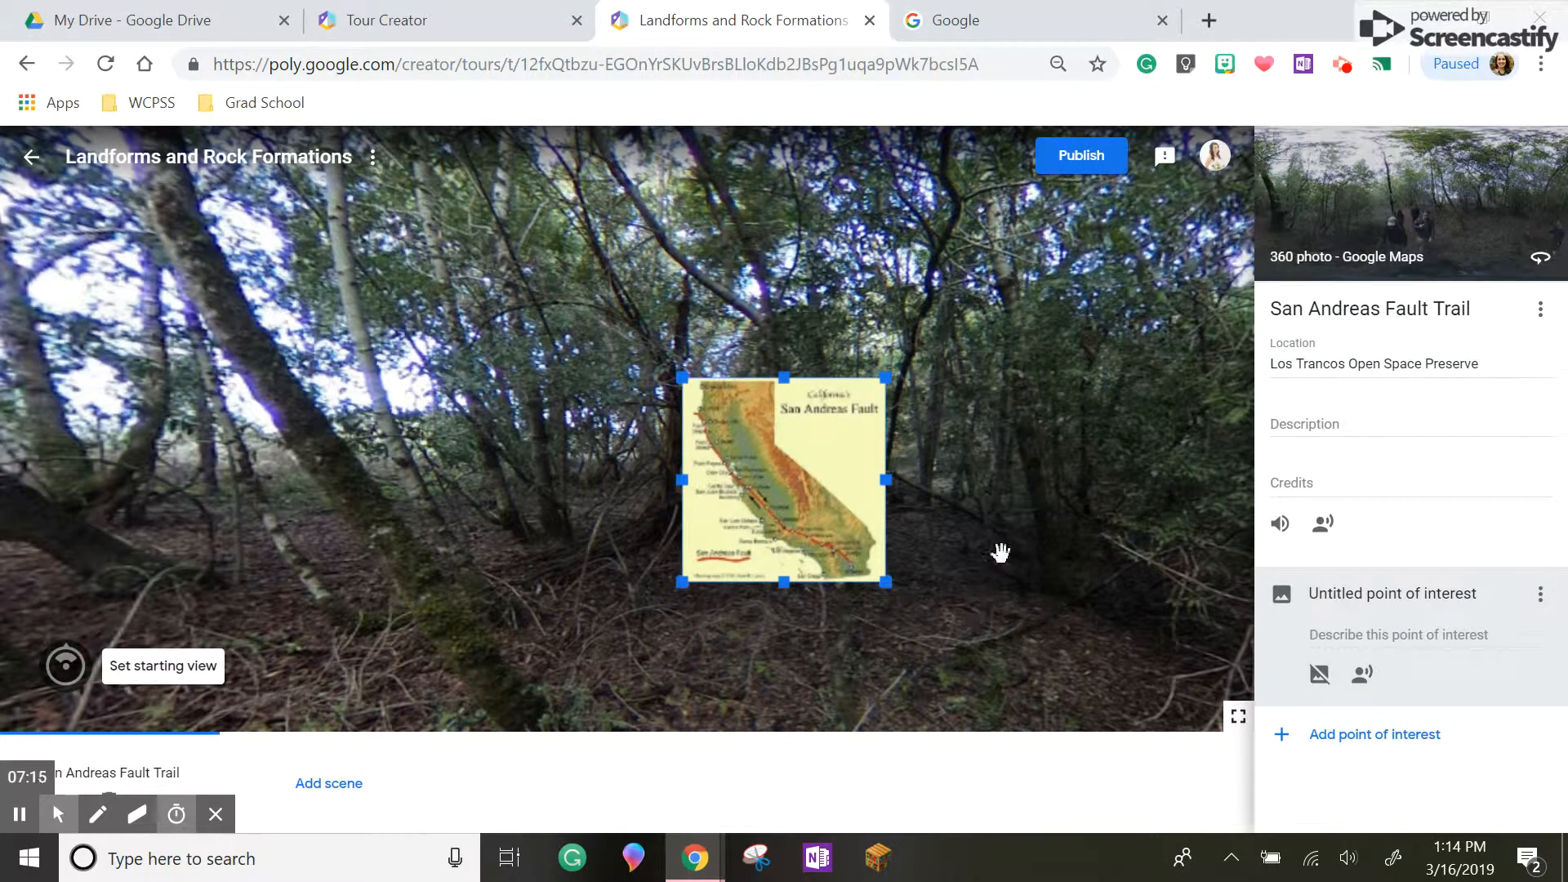
# Title the point of interest "Map" and describe it as "San Andreas Fault is 1300 km long".
pyautogui.click(1335, 594)
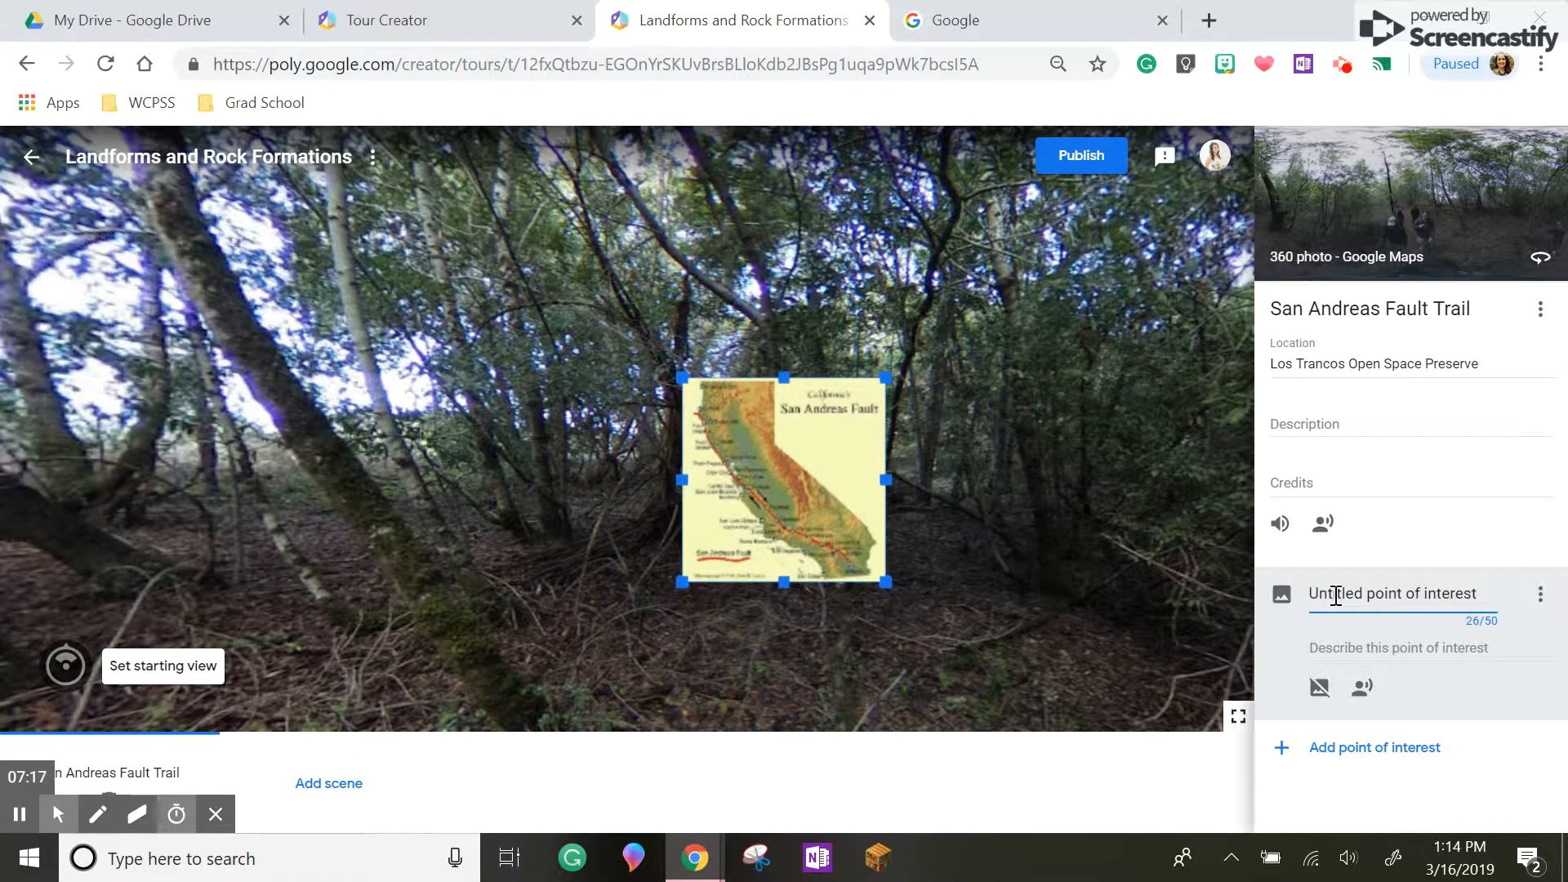
pyautogui.tripleClick(1335, 594)
pyautogui.write('Map')
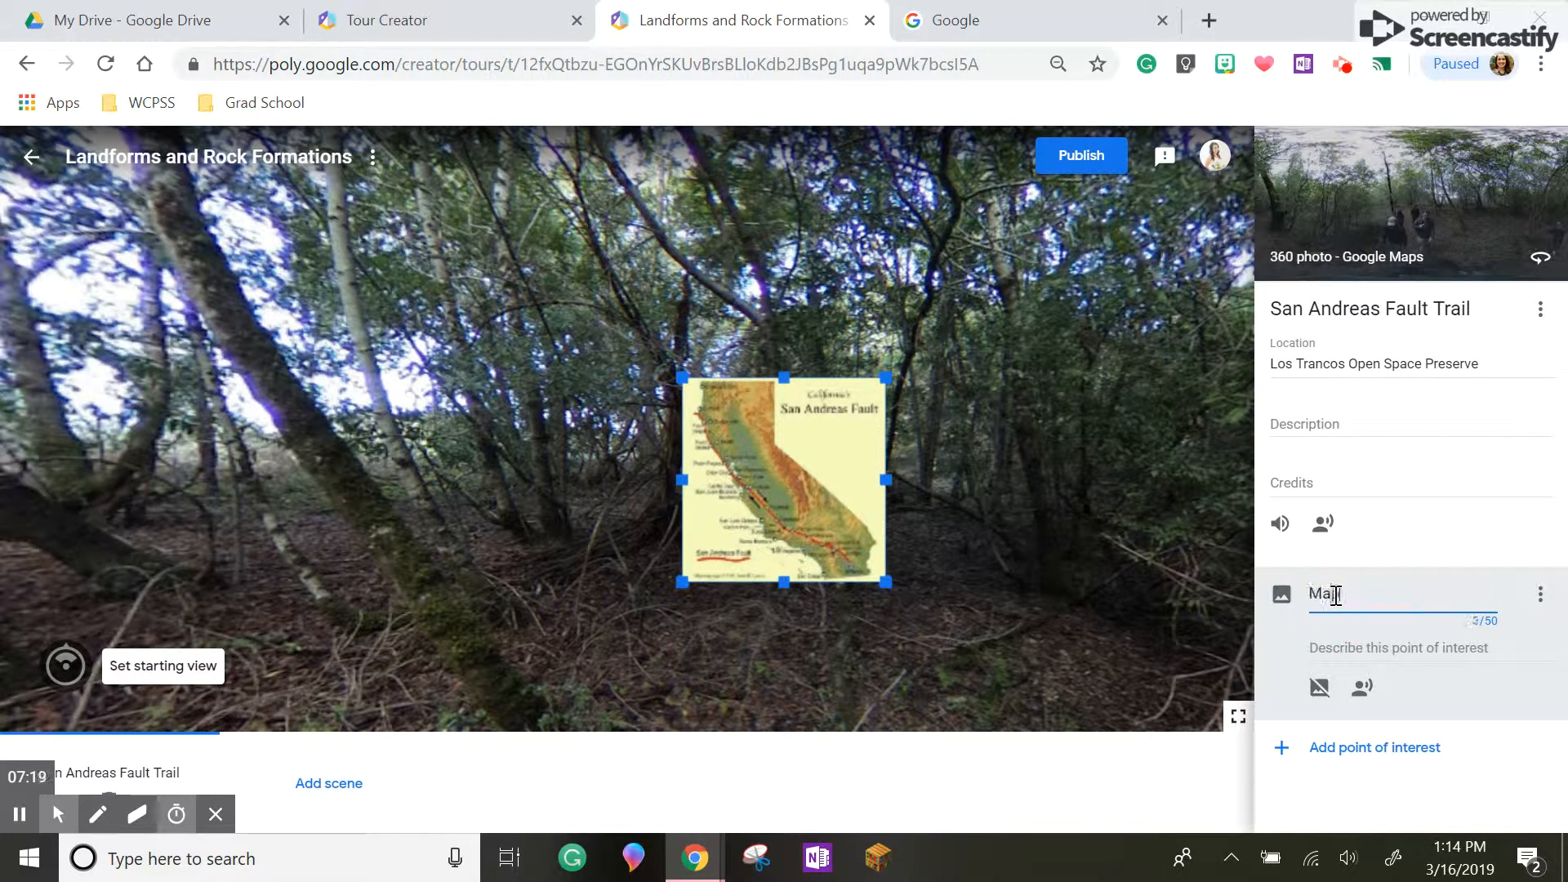
pyautogui.click(1367, 649)
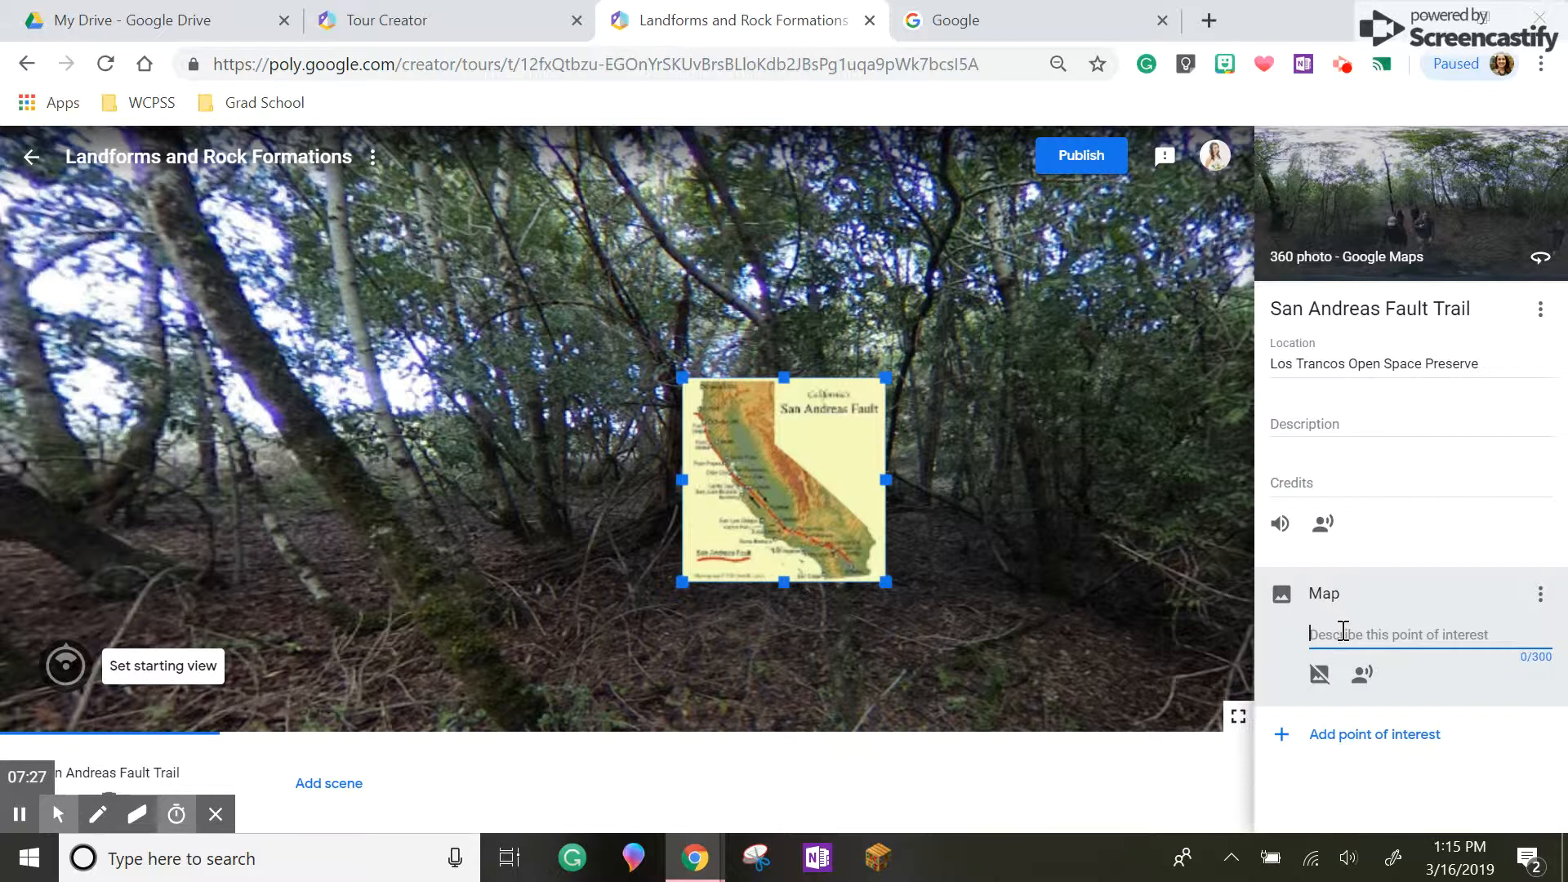
pyautogui.write('San Andreas Fault is 1300 km long')
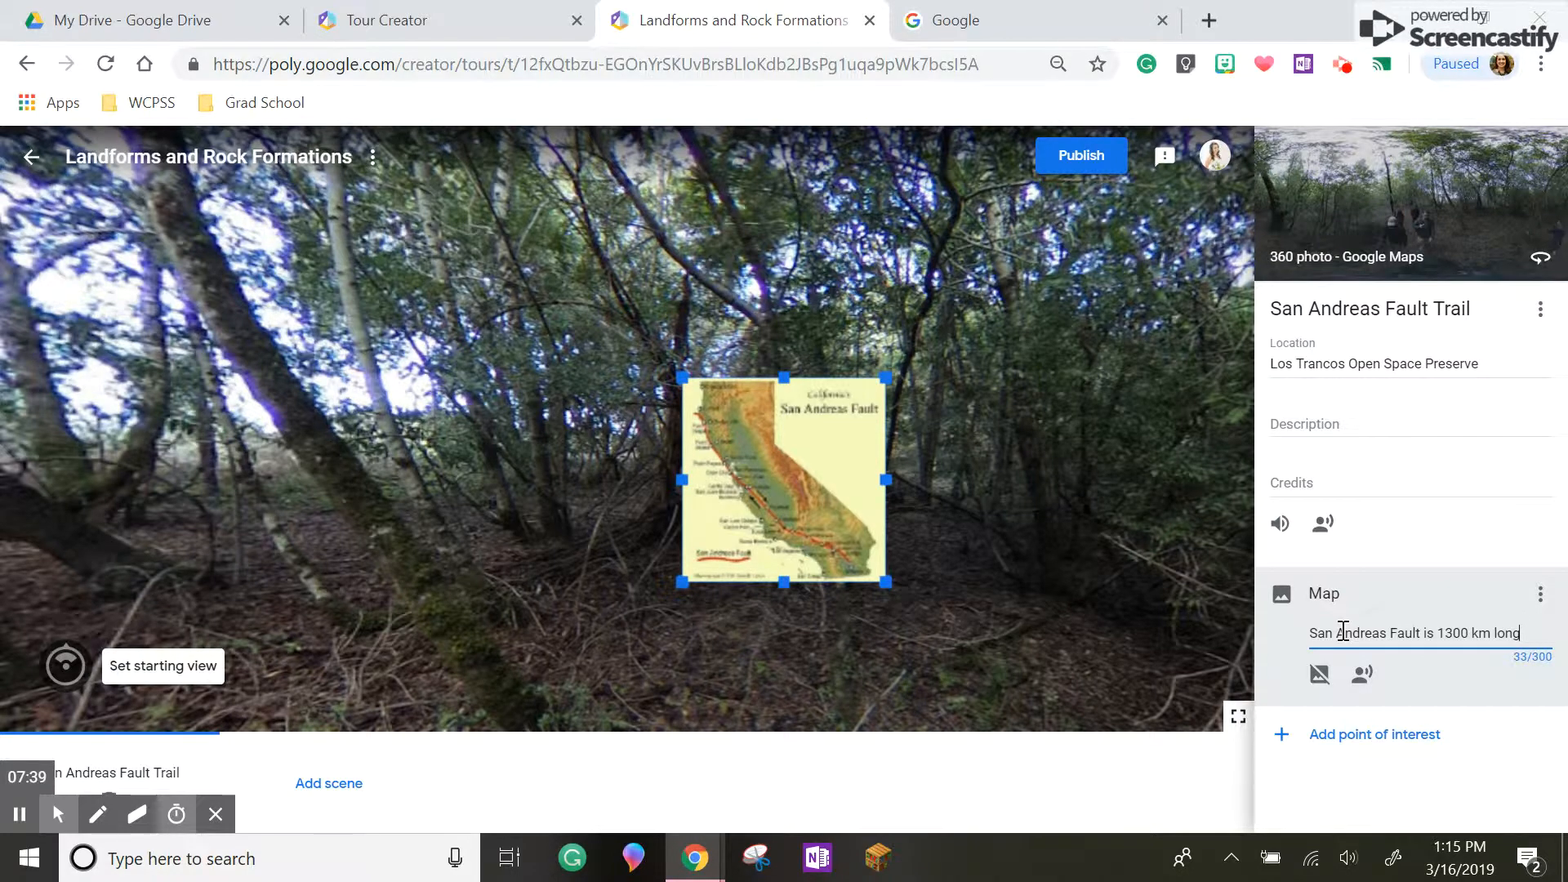
# Look around the scene to examine how the fault map overlay sits among the trees.
pyautogui.click(1101, 766)
pyautogui.moveTo(1037, 569)
pyautogui.mouseDown()
pyautogui.moveTo(917, 531)
pyautogui.moveTo(1036, 518)
pyautogui.moveTo(1034, 550)
pyautogui.mouseUp()
pyautogui.click(761, 385)
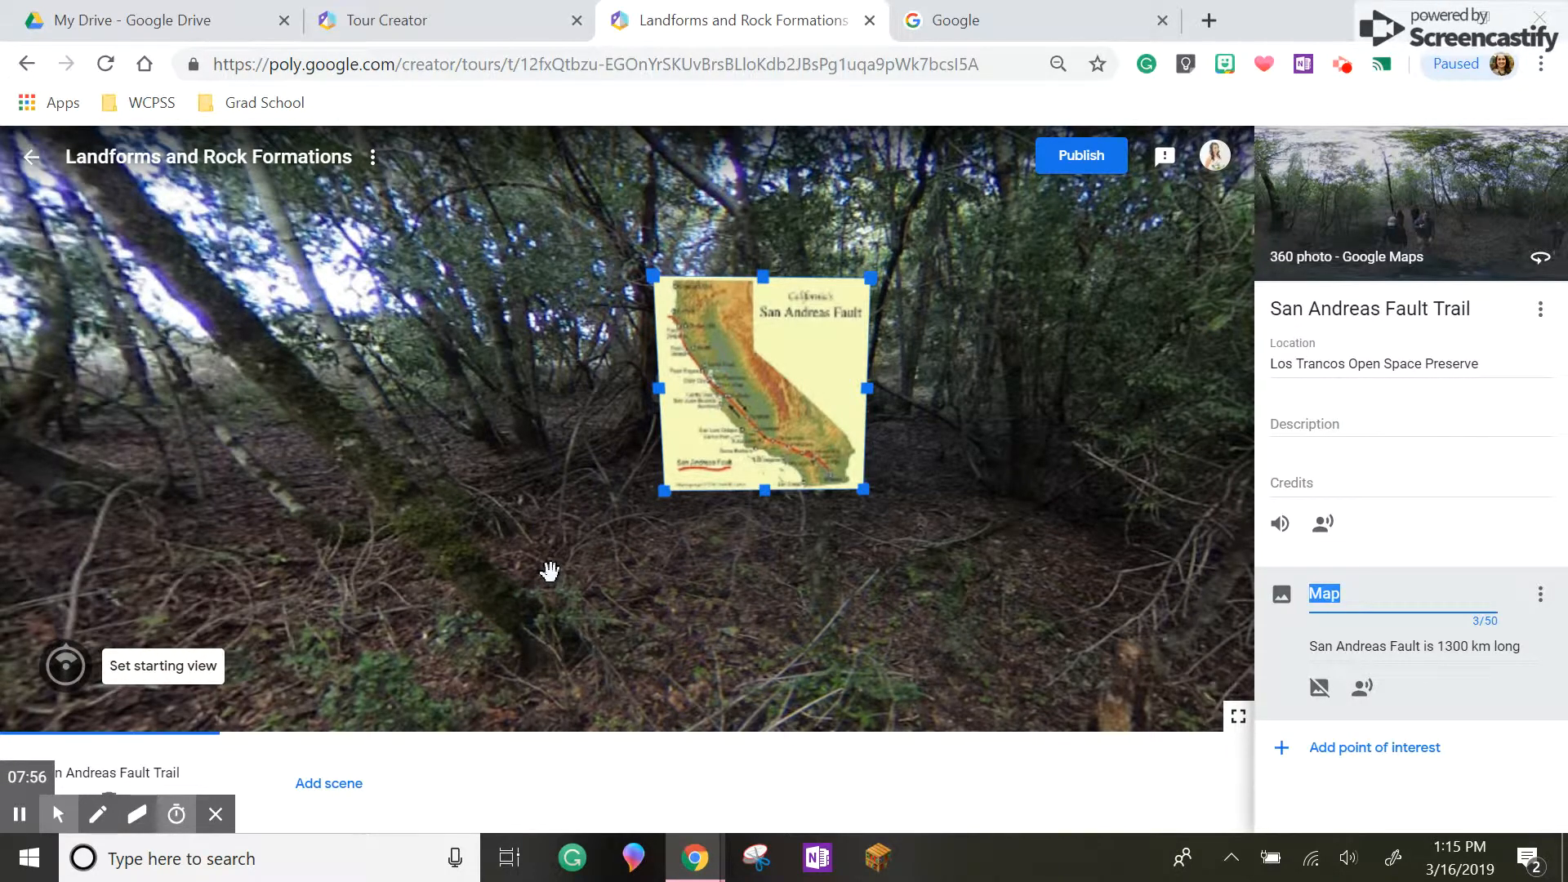
pyautogui.moveTo(1015, 511); pyautogui.dragTo(720, 476)
pyautogui.moveTo(1029, 457); pyautogui.dragTo(665, 441)
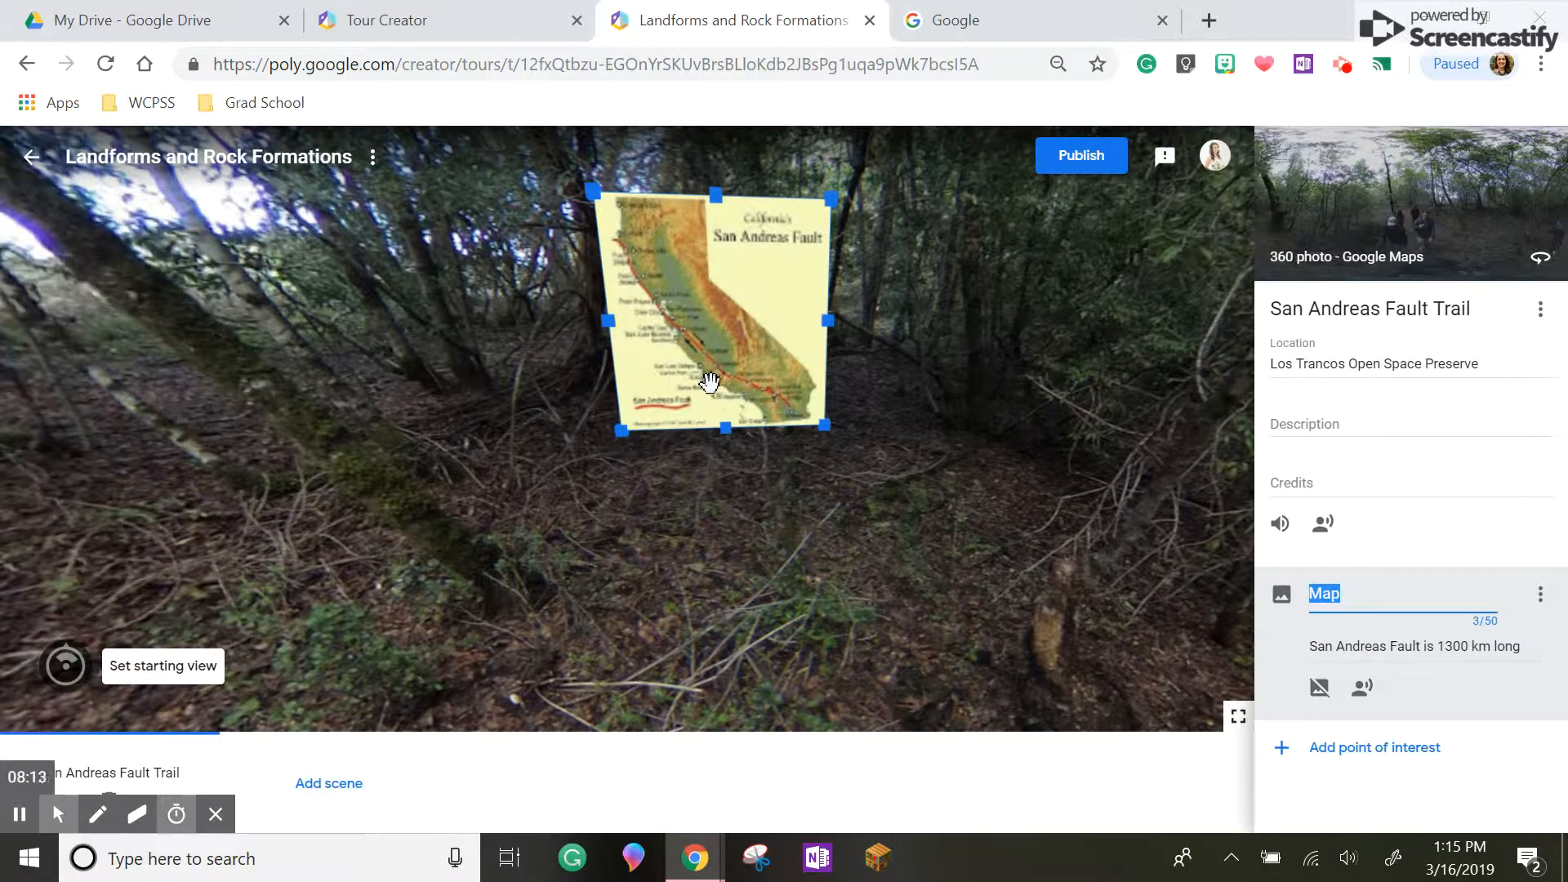
# Start a new Street View scene and find the Fairy Chimneys location on Zelve Yolu, Turkey.
pyautogui.click(327, 785)
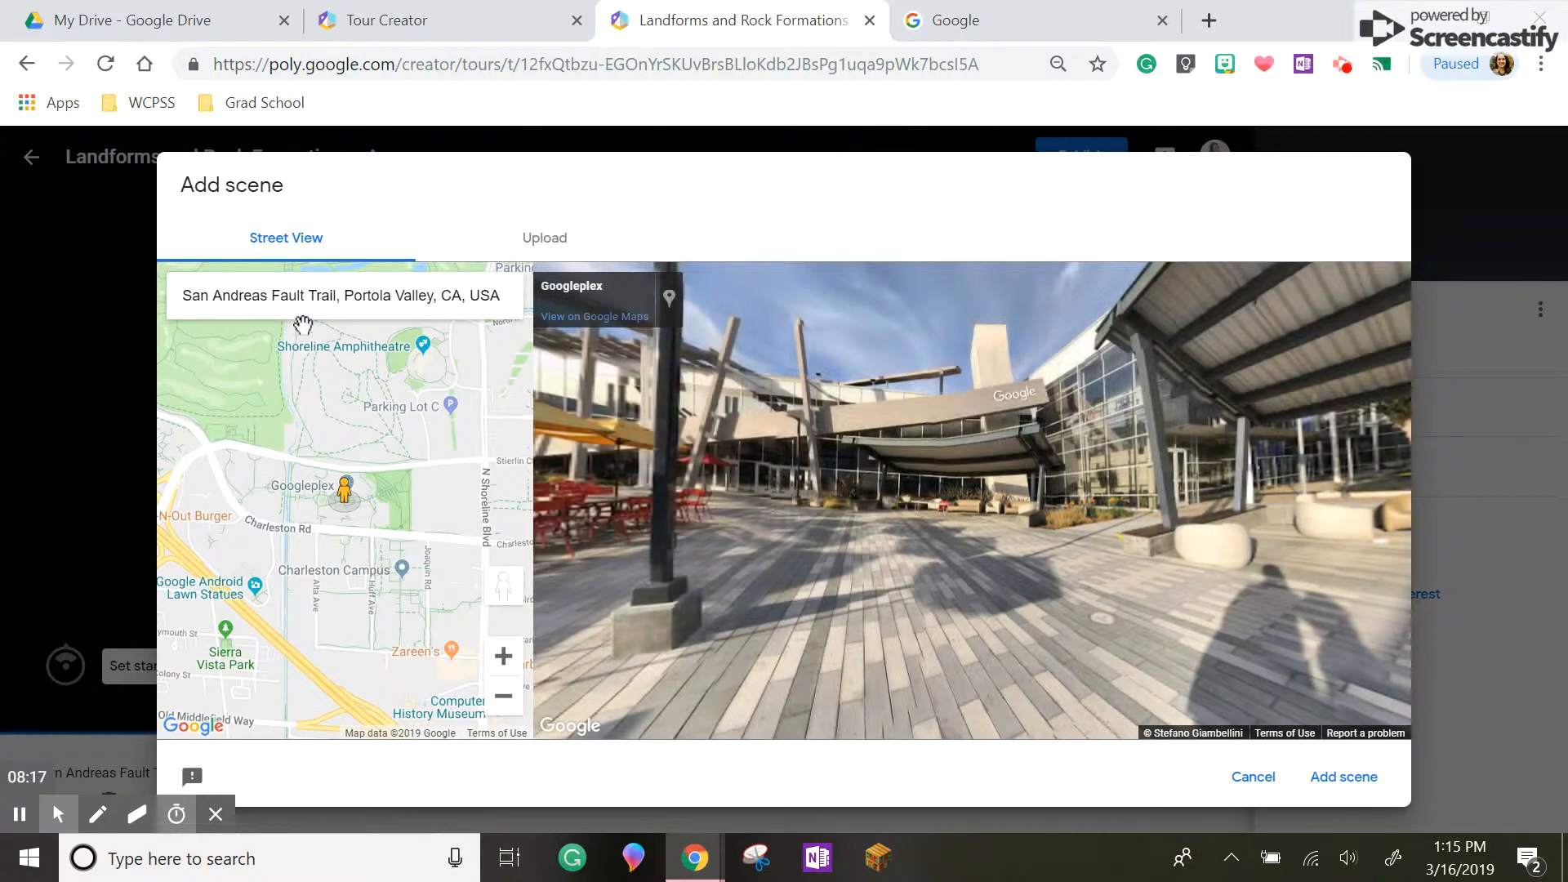
pyautogui.tripleClick(313, 304)
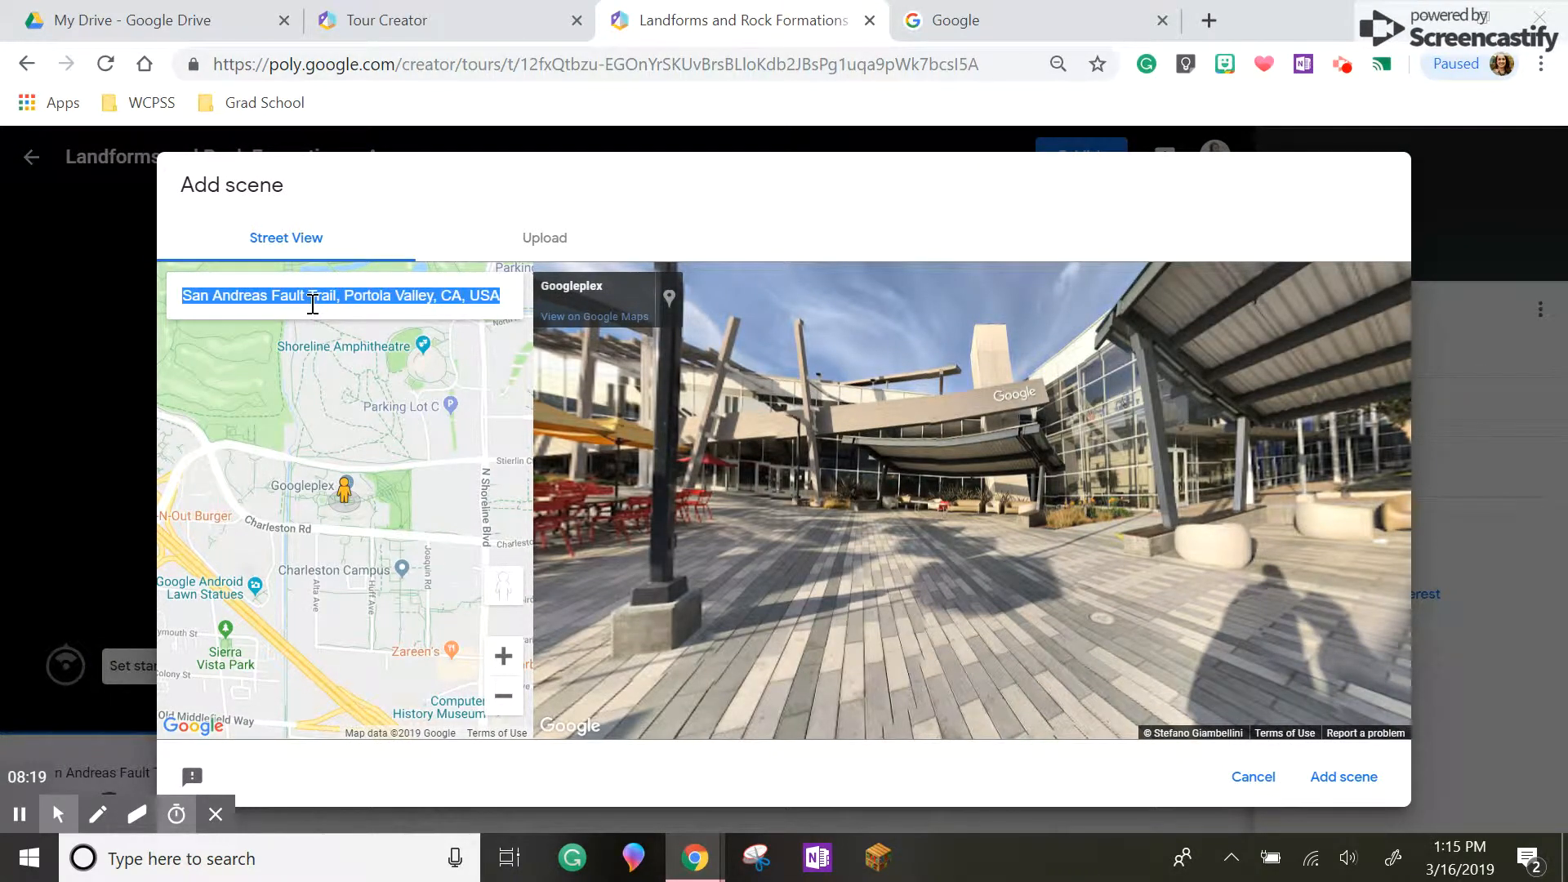
pyautogui.press('BackSpace')
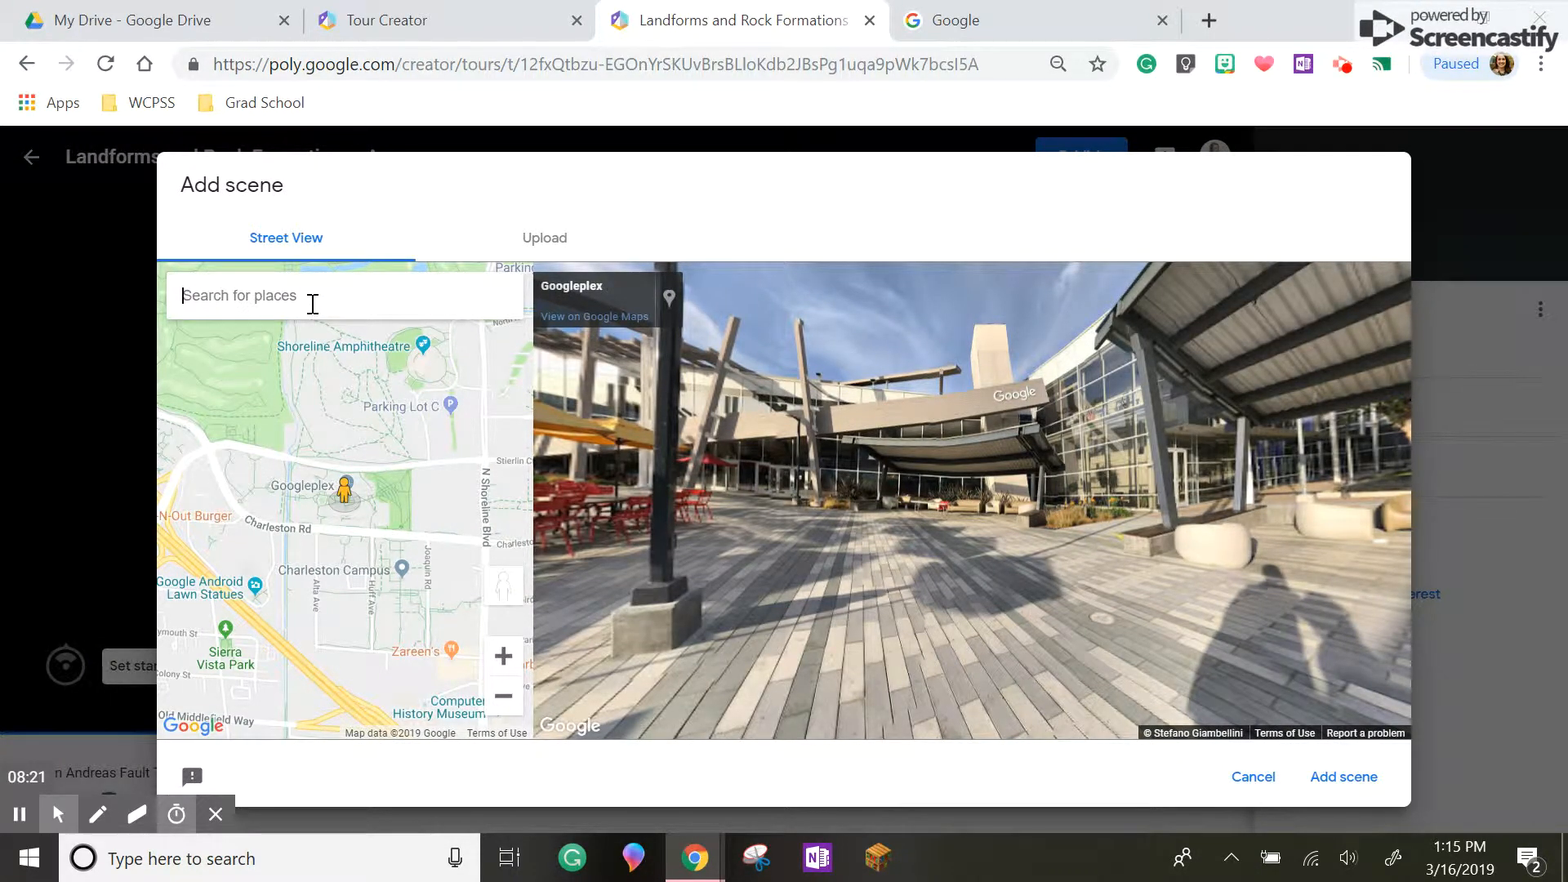
pyautogui.write('Fair Chimneys')
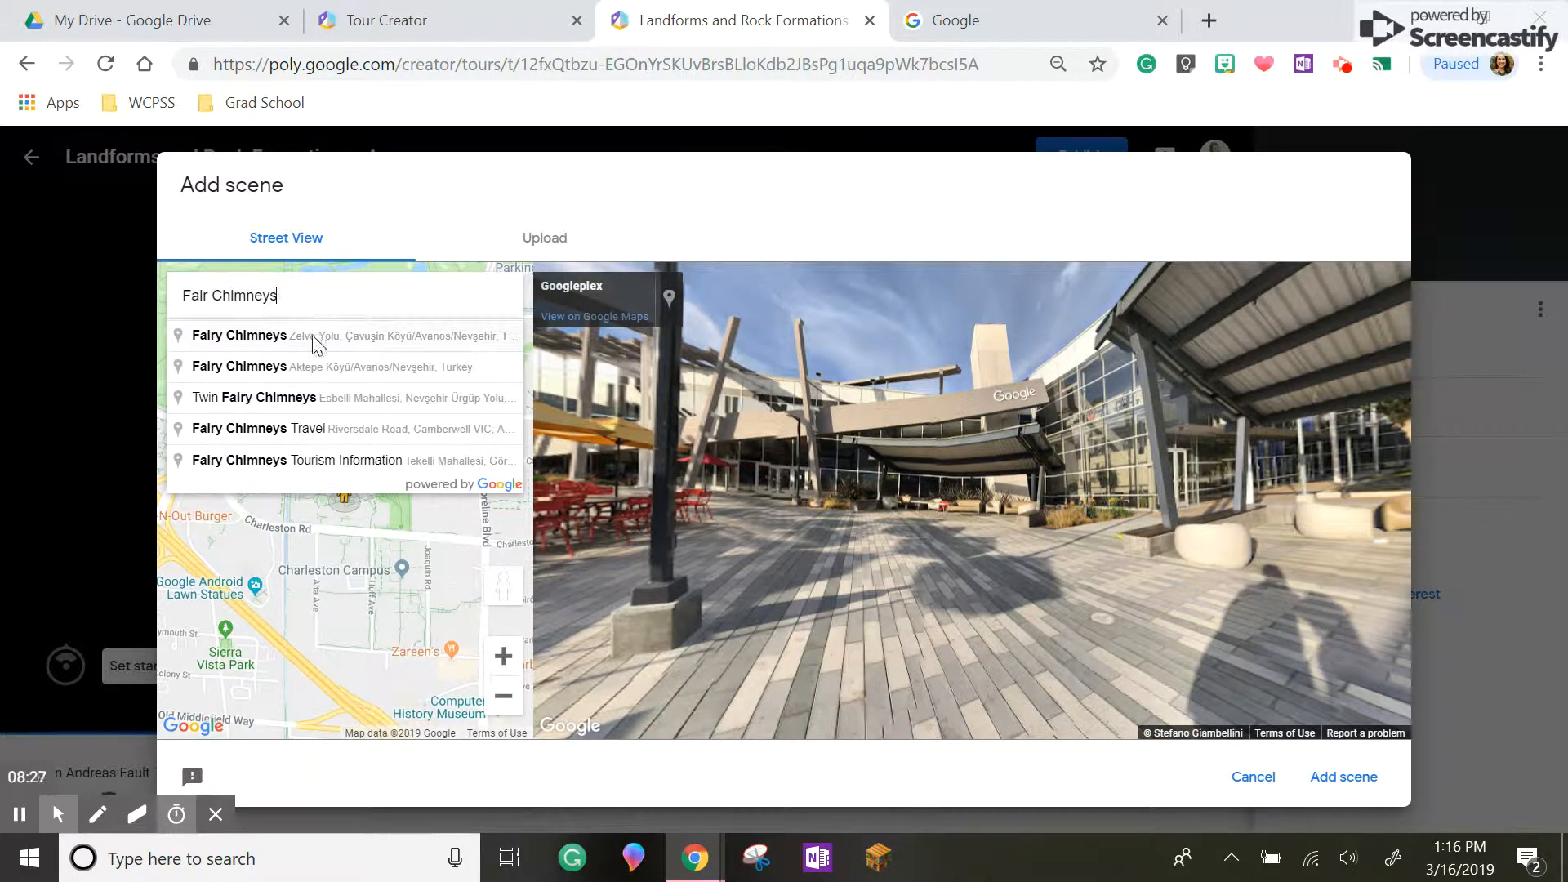
pyautogui.click(311, 335)
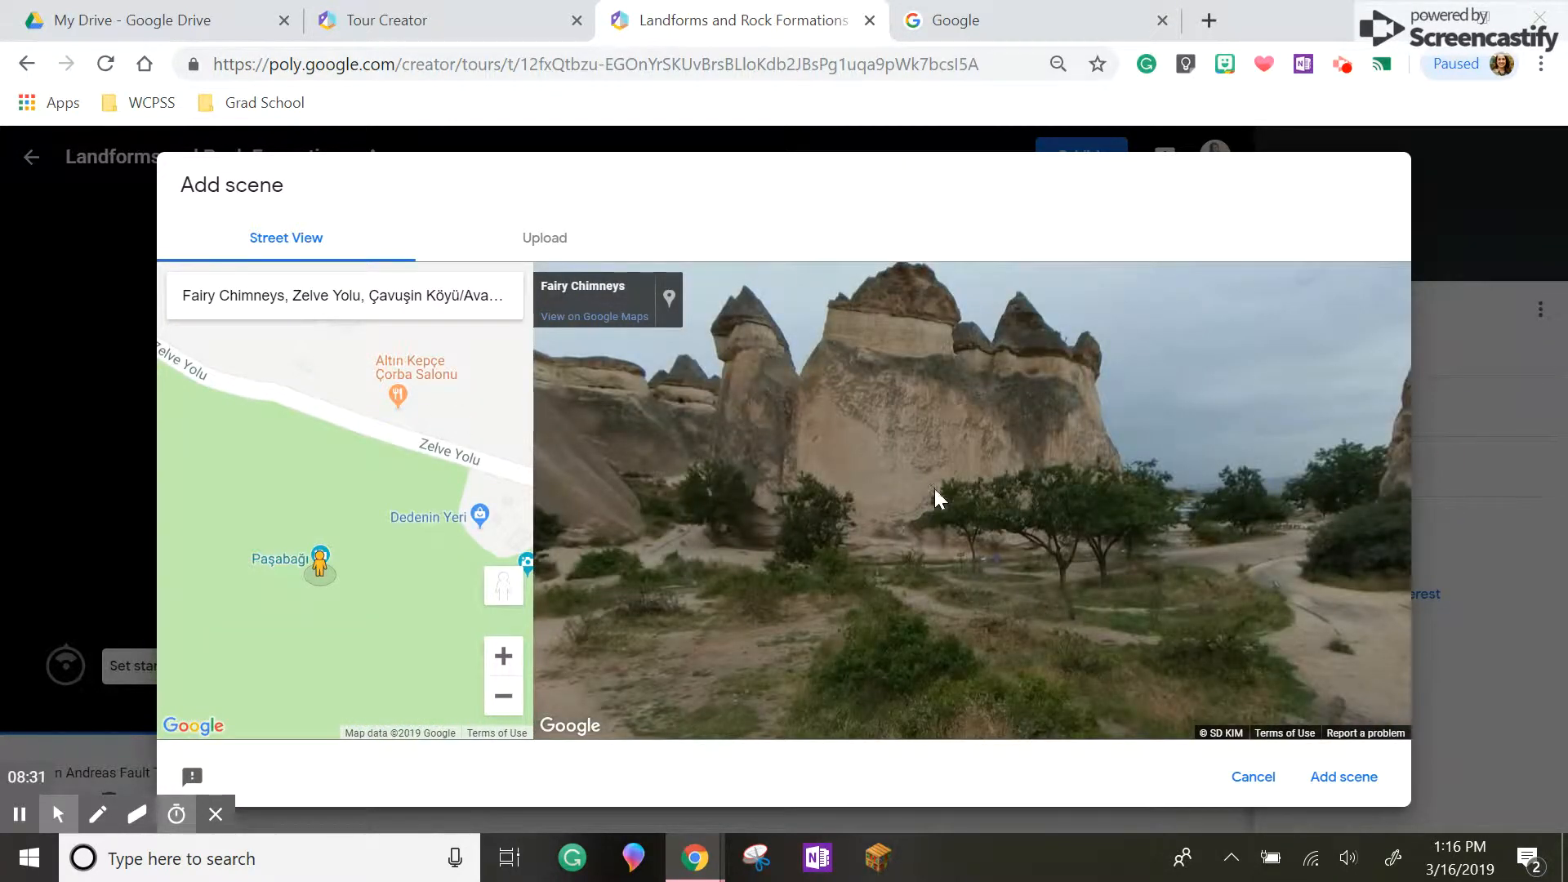
# Look around the Fairy Chimneys panorama and add it to the tour as a scene.
pyautogui.moveTo(998, 467); pyautogui.dragTo(1103, 493)
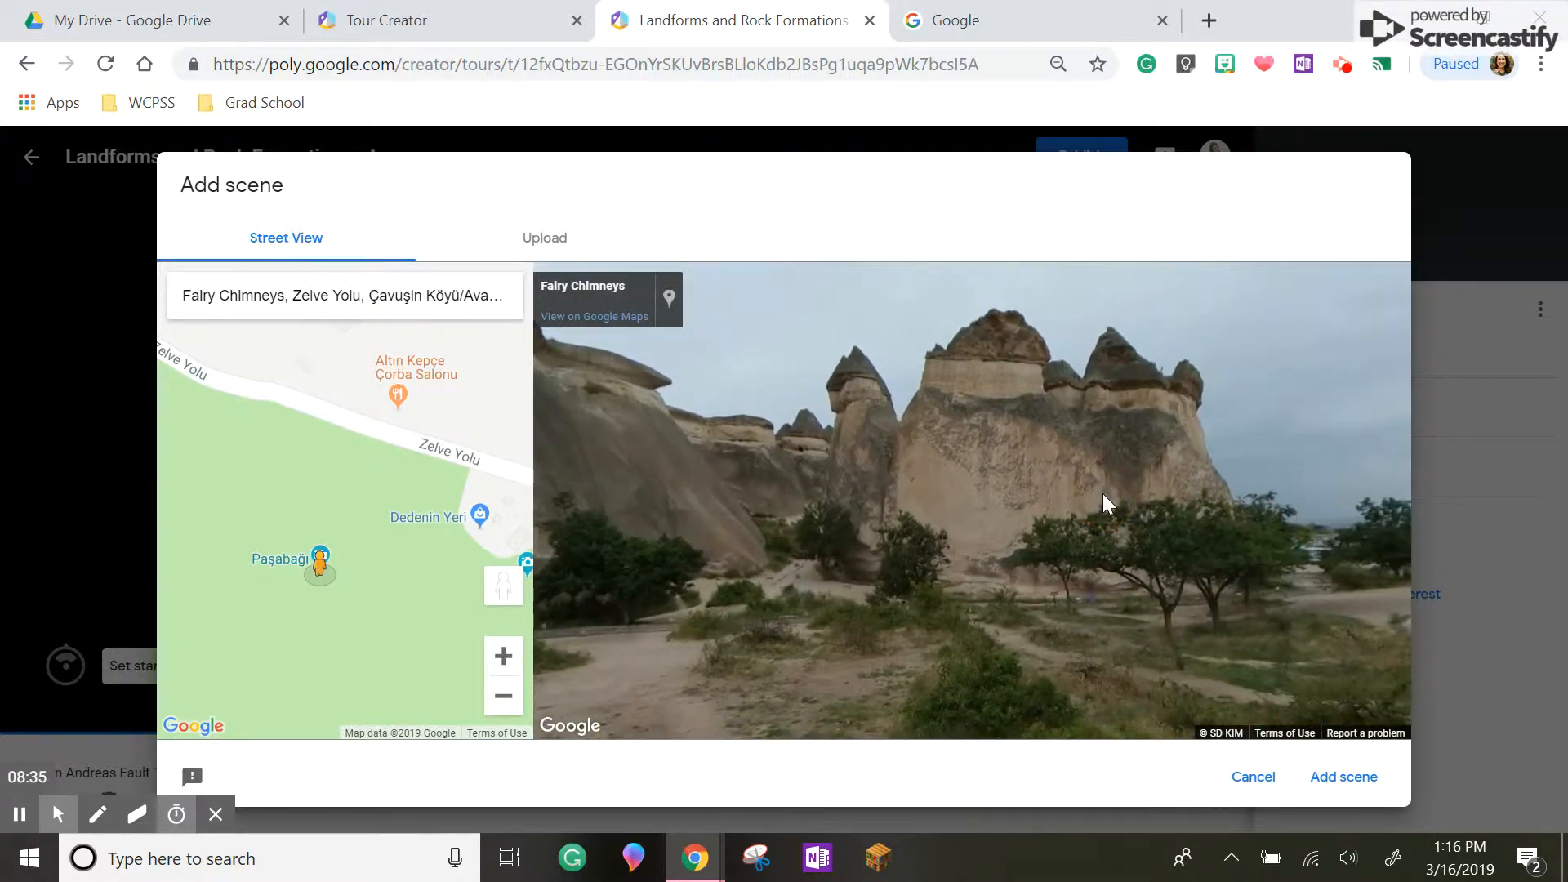
pyautogui.click(313, 572)
pyautogui.moveTo(313, 571); pyautogui.dragTo(320, 565)
pyautogui.moveTo(1120, 493); pyautogui.dragTo(1184, 525)
pyautogui.moveTo(892, 542); pyautogui.dragTo(1150, 488)
pyautogui.click(1351, 776)
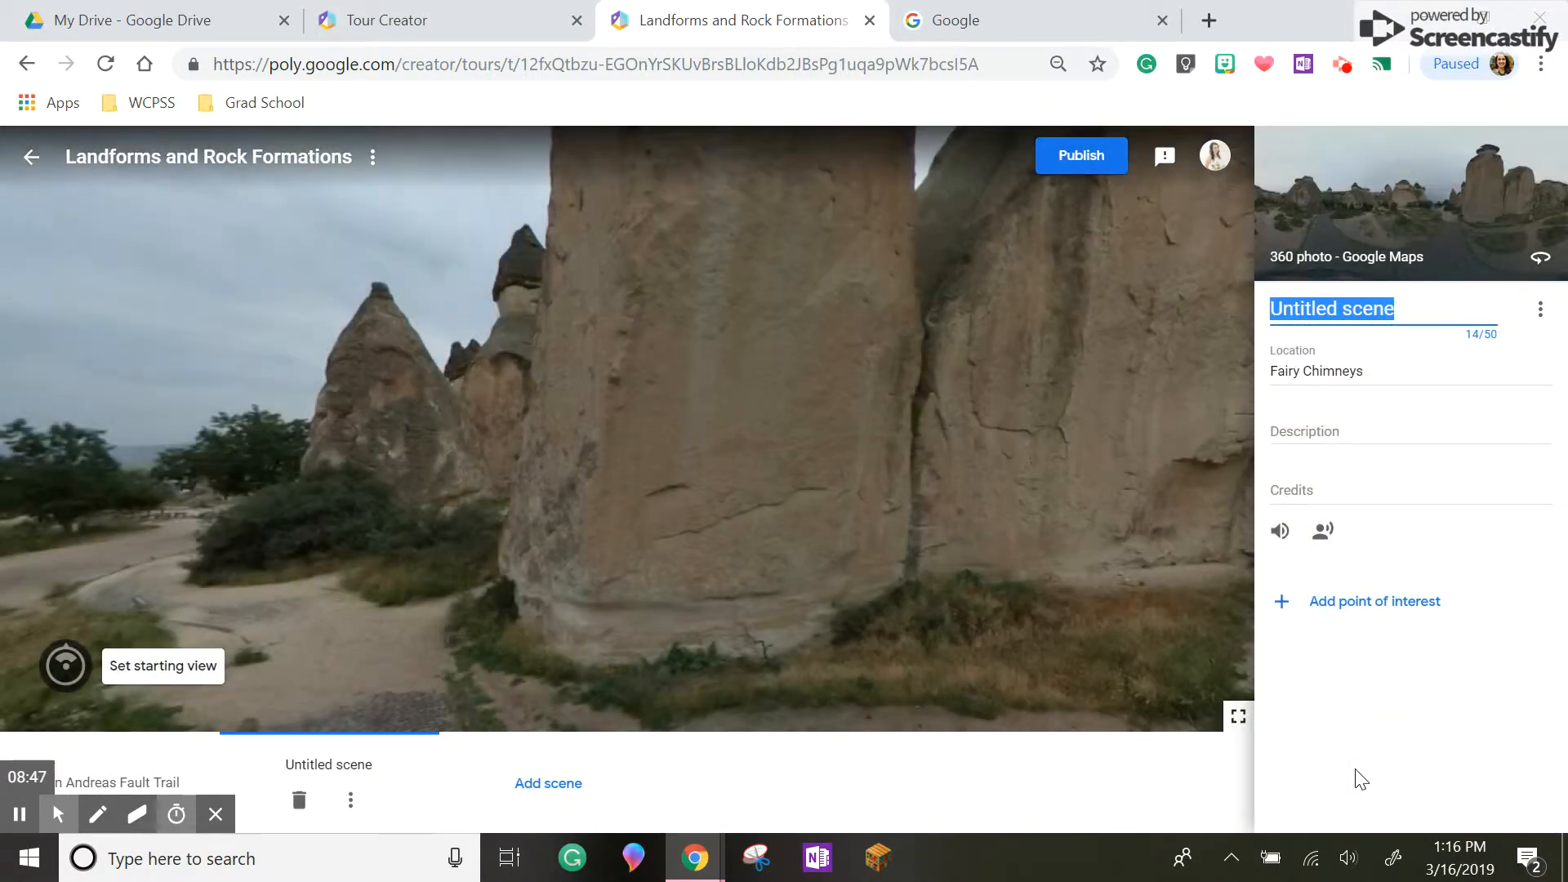
# Set the new scene's starting view to face the dirt path leading toward the capped rock formations.
pyautogui.moveTo(552, 542); pyautogui.dragTo(753, 545)
pyautogui.click(168, 665)
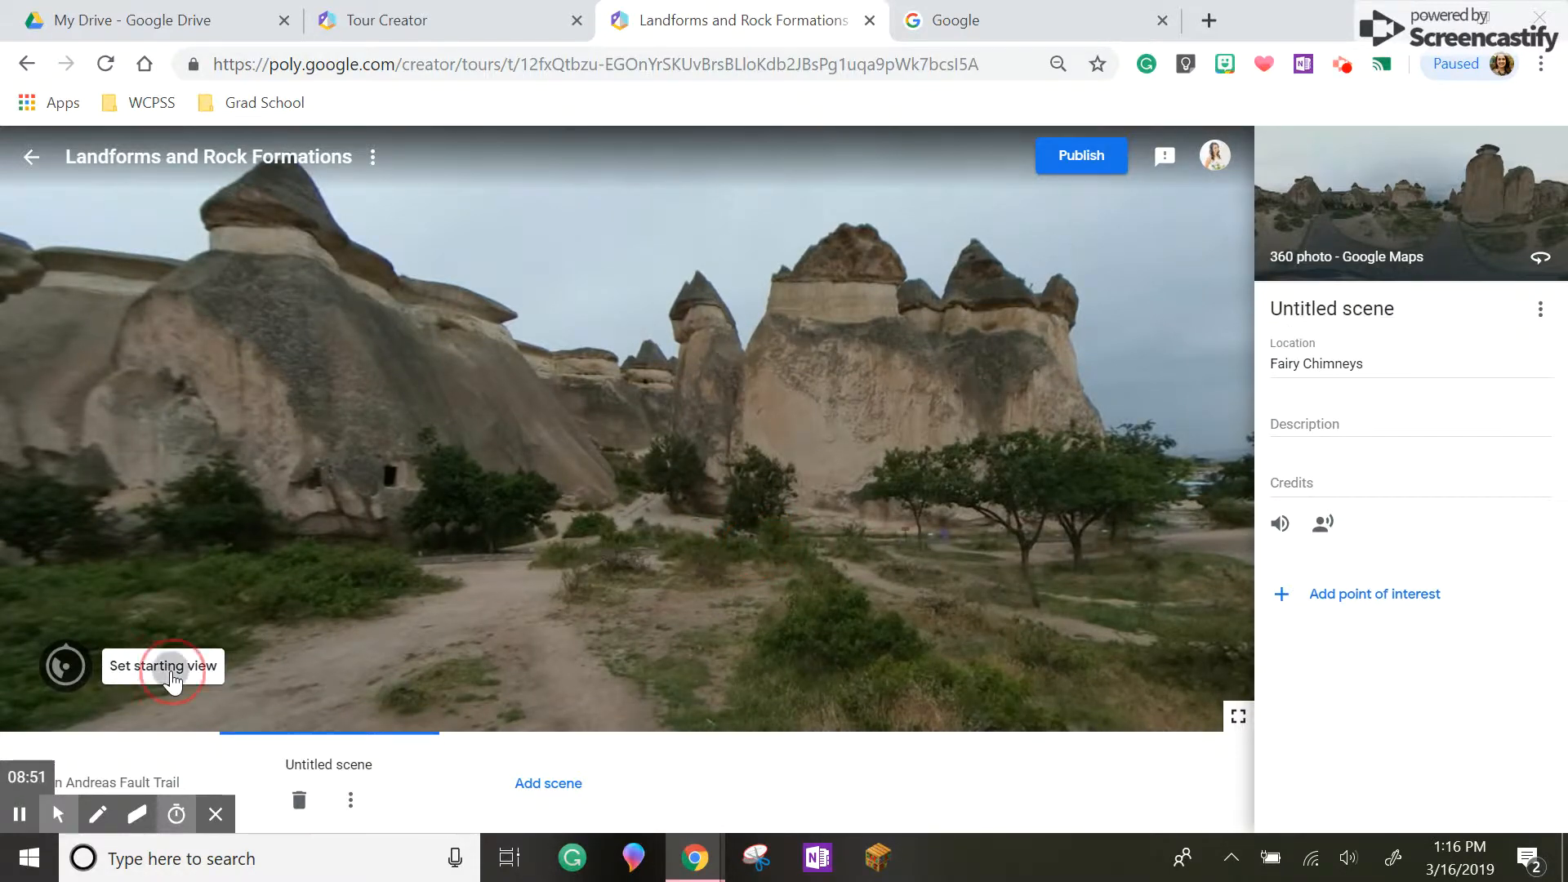
pyautogui.moveTo(563, 486); pyautogui.dragTo(1382, 619)
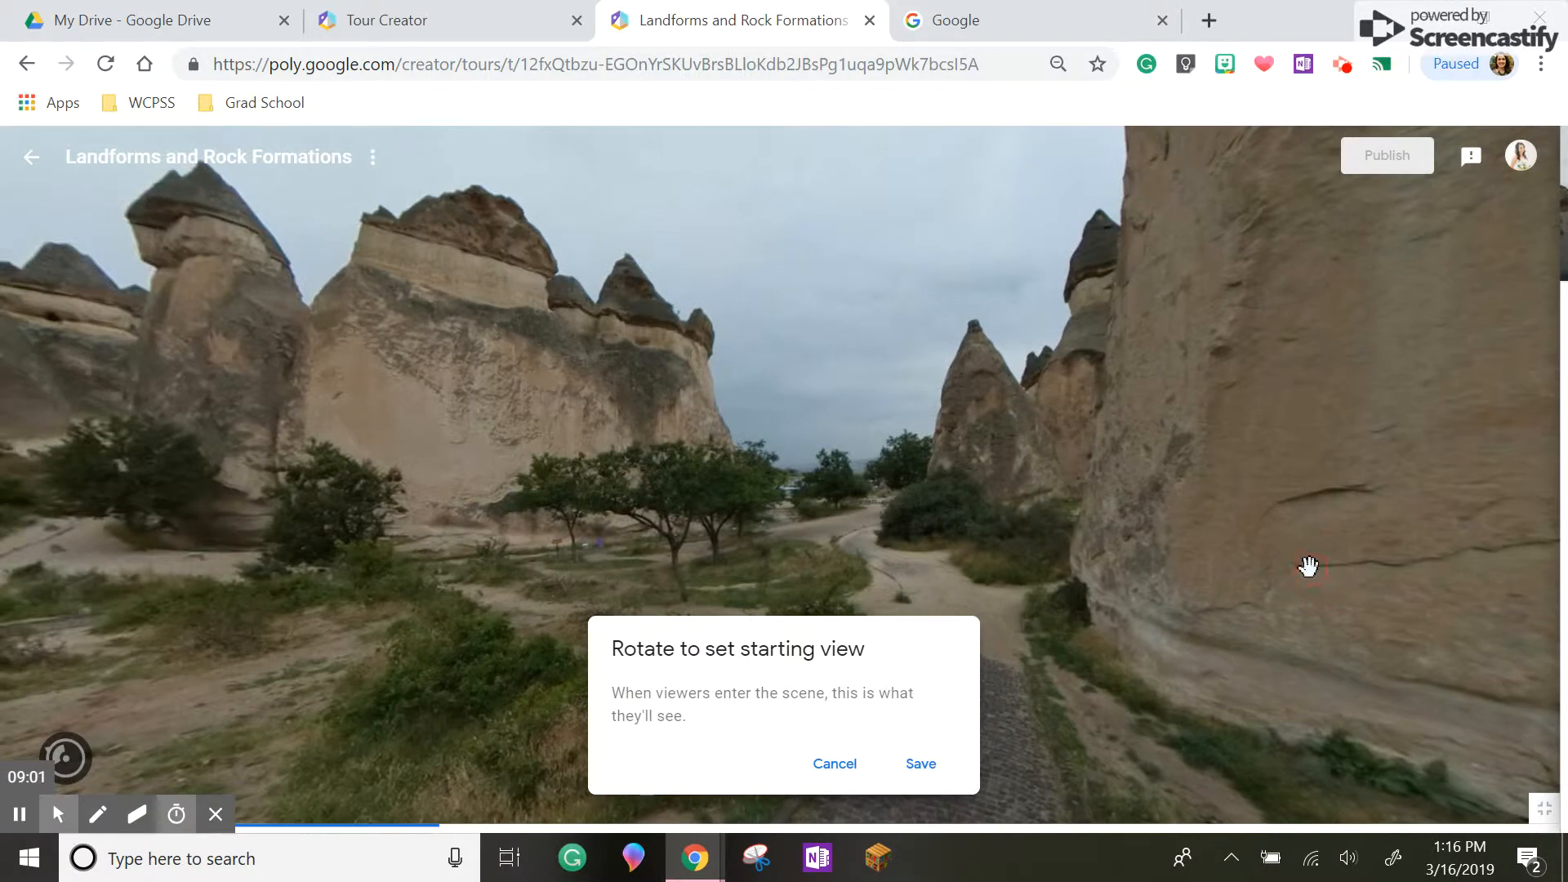
pyautogui.moveTo(1021, 491); pyautogui.dragTo(1125, 493)
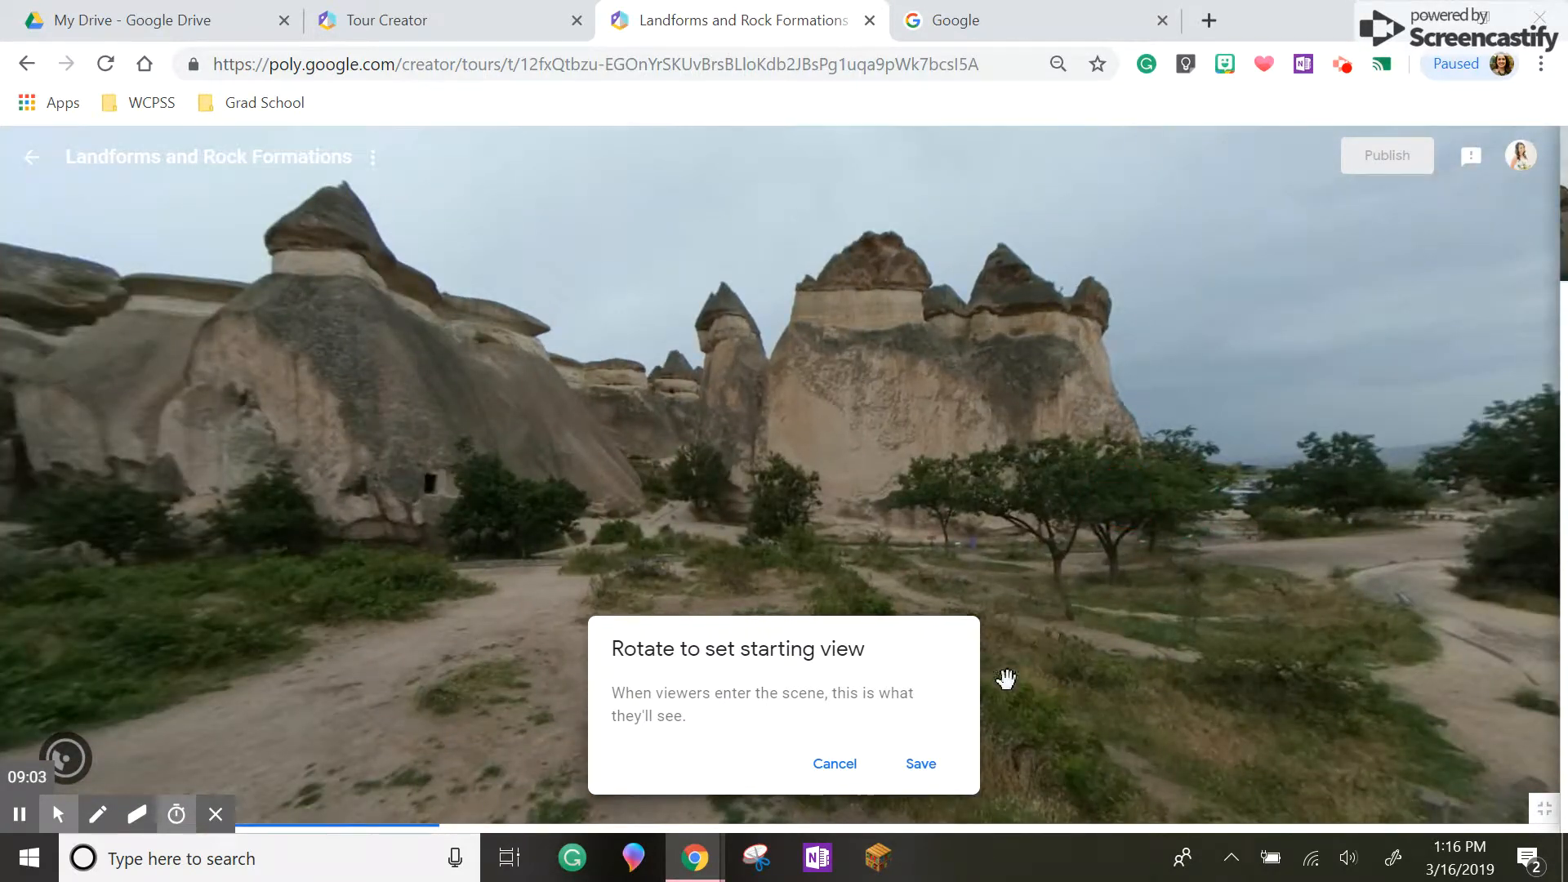
pyautogui.click(902, 773)
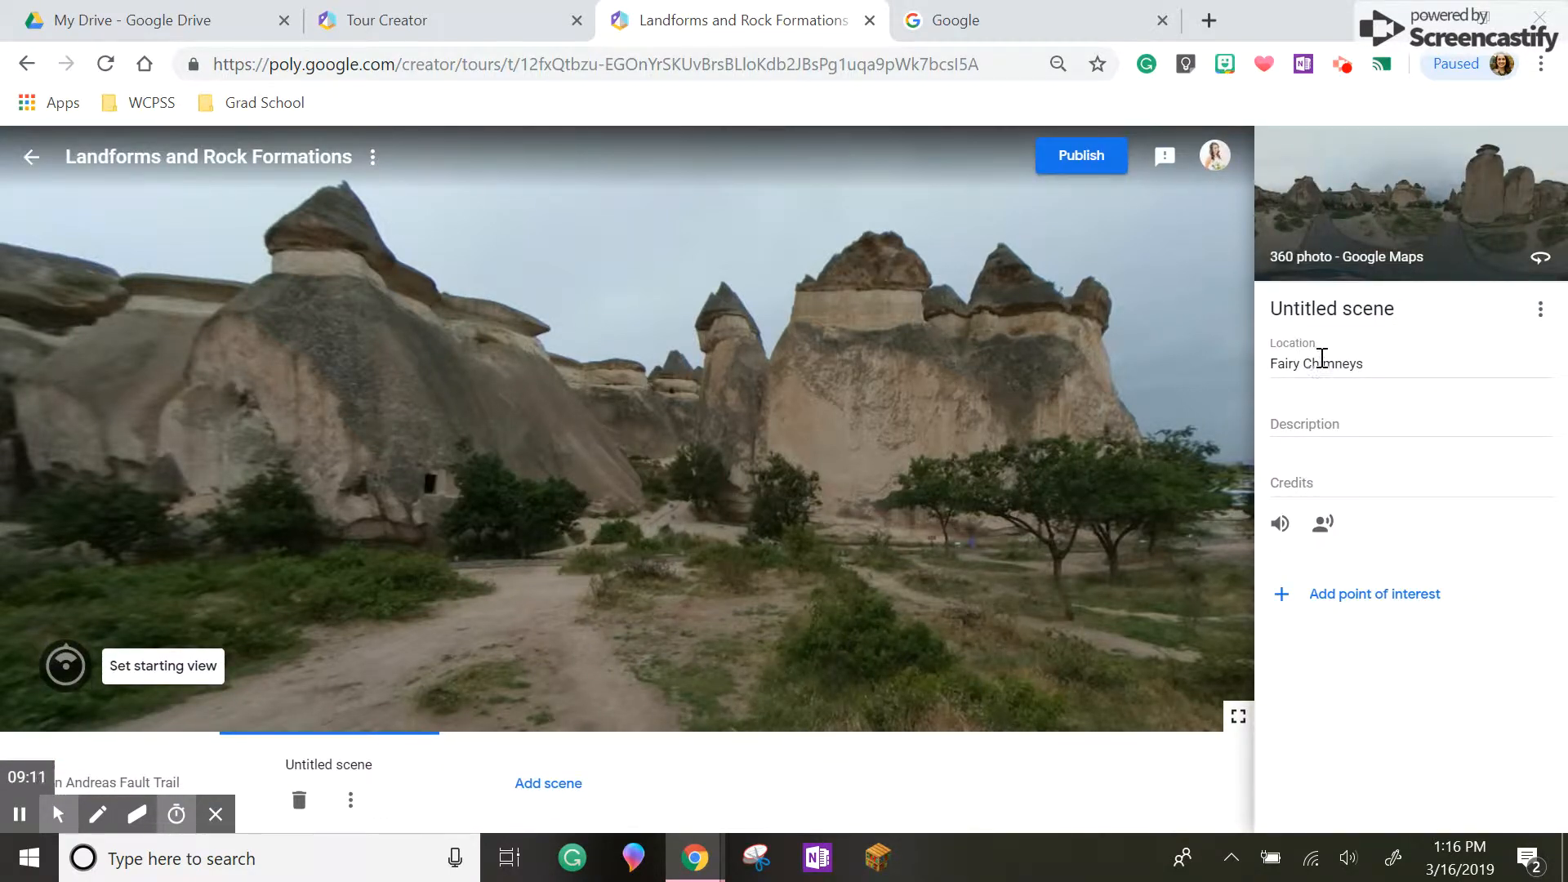
# Title the new scene "Fair Chimneys, Turkey".
pyautogui.click(1324, 304)
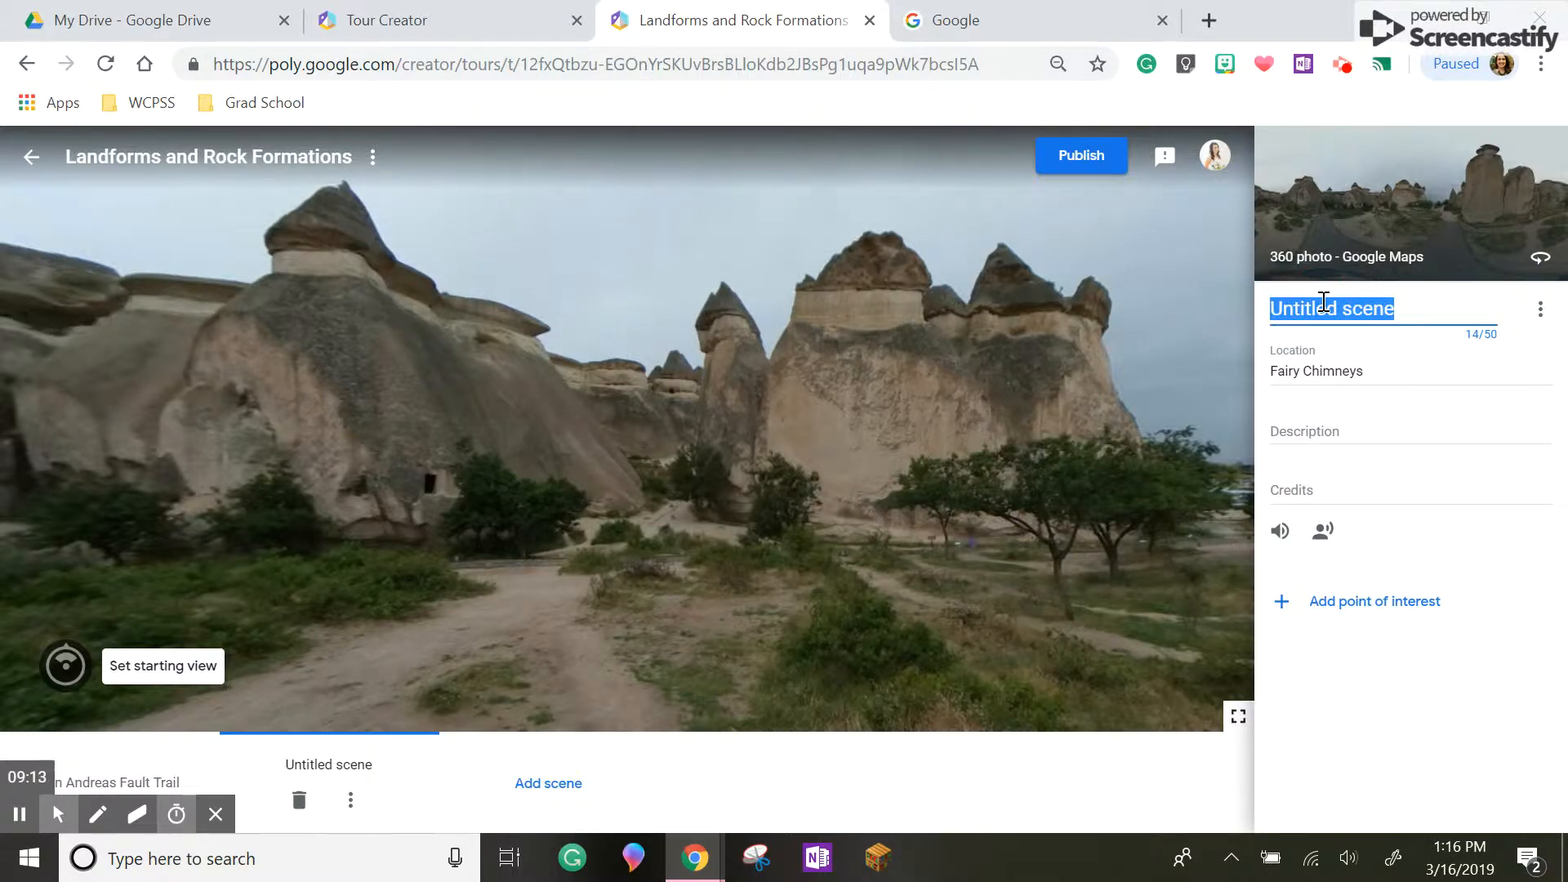
pyautogui.write('Fair Chimneys, Turkey')
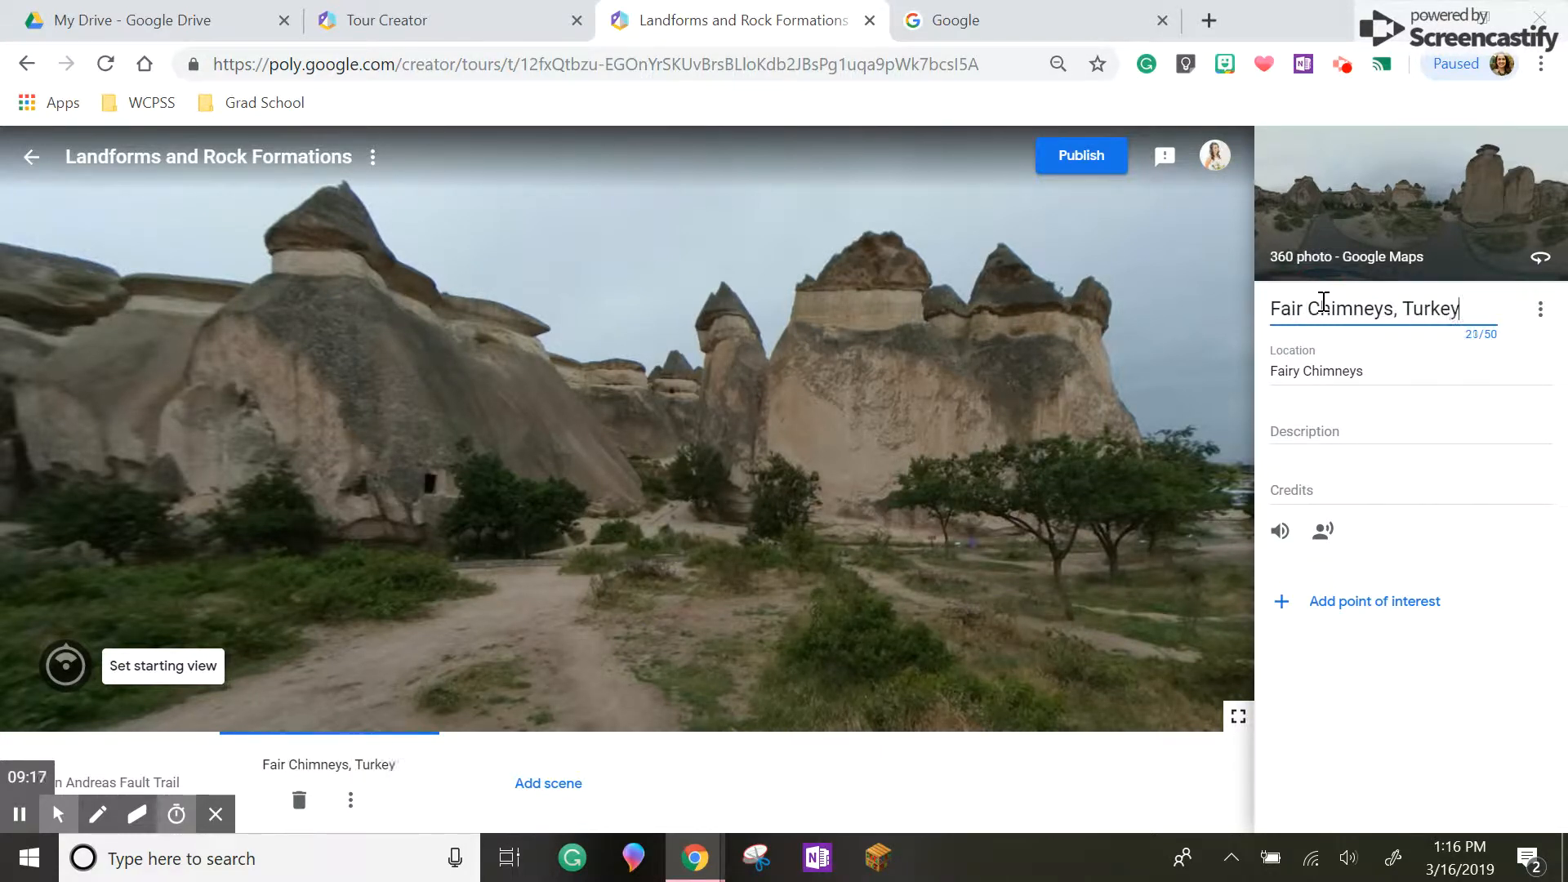
pyautogui.click(1312, 430)
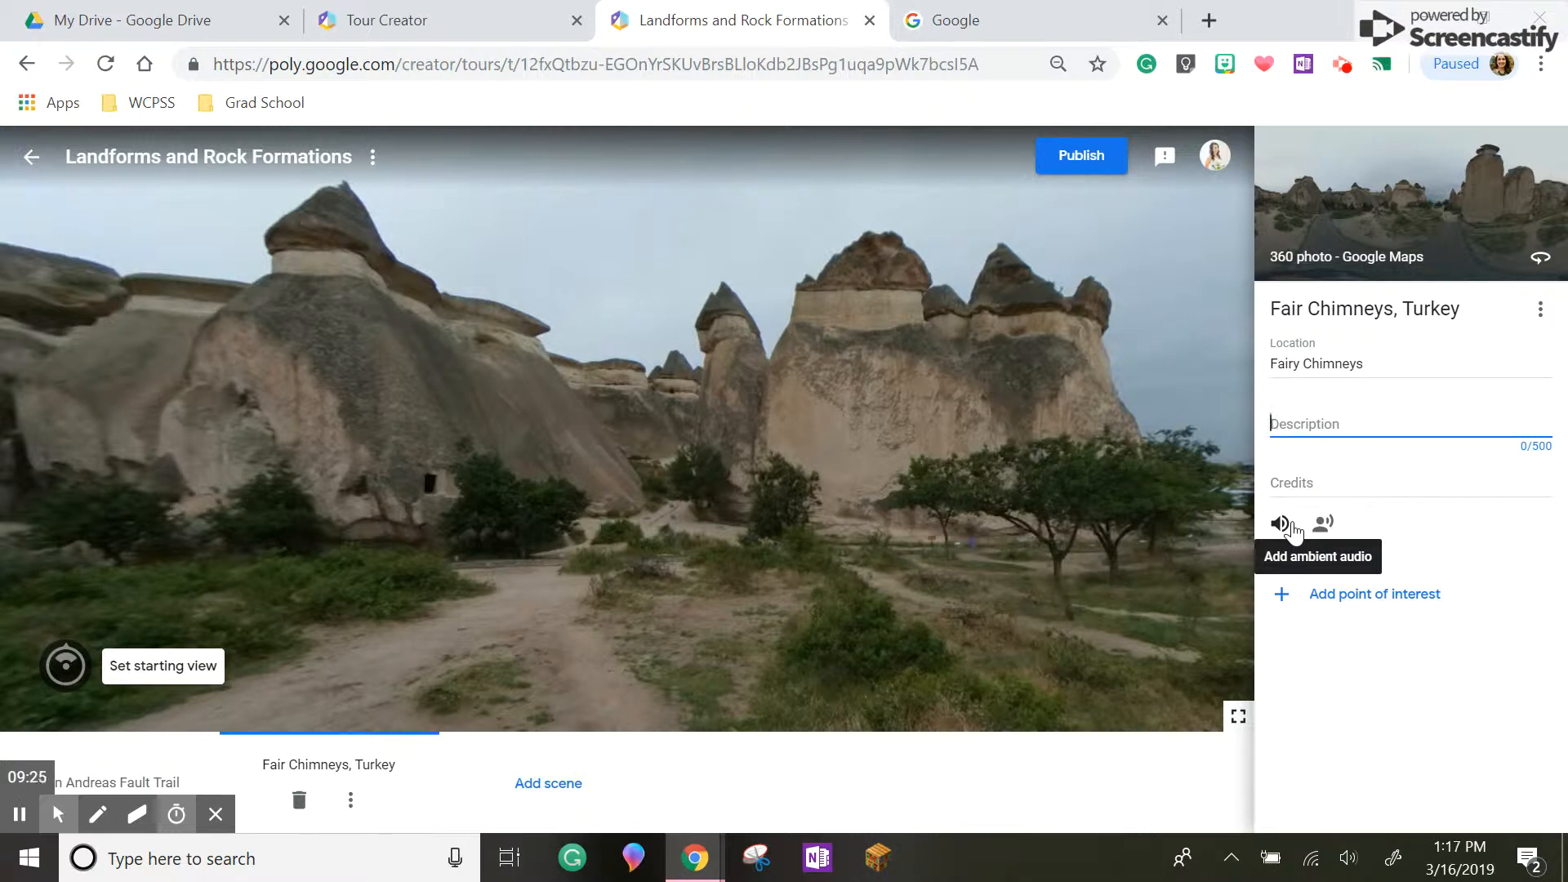
# Add a point of interest to the scene with fair chimney turkey.jpg from the Pictures folder as its image overlay.
pyautogui.click(1329, 600)
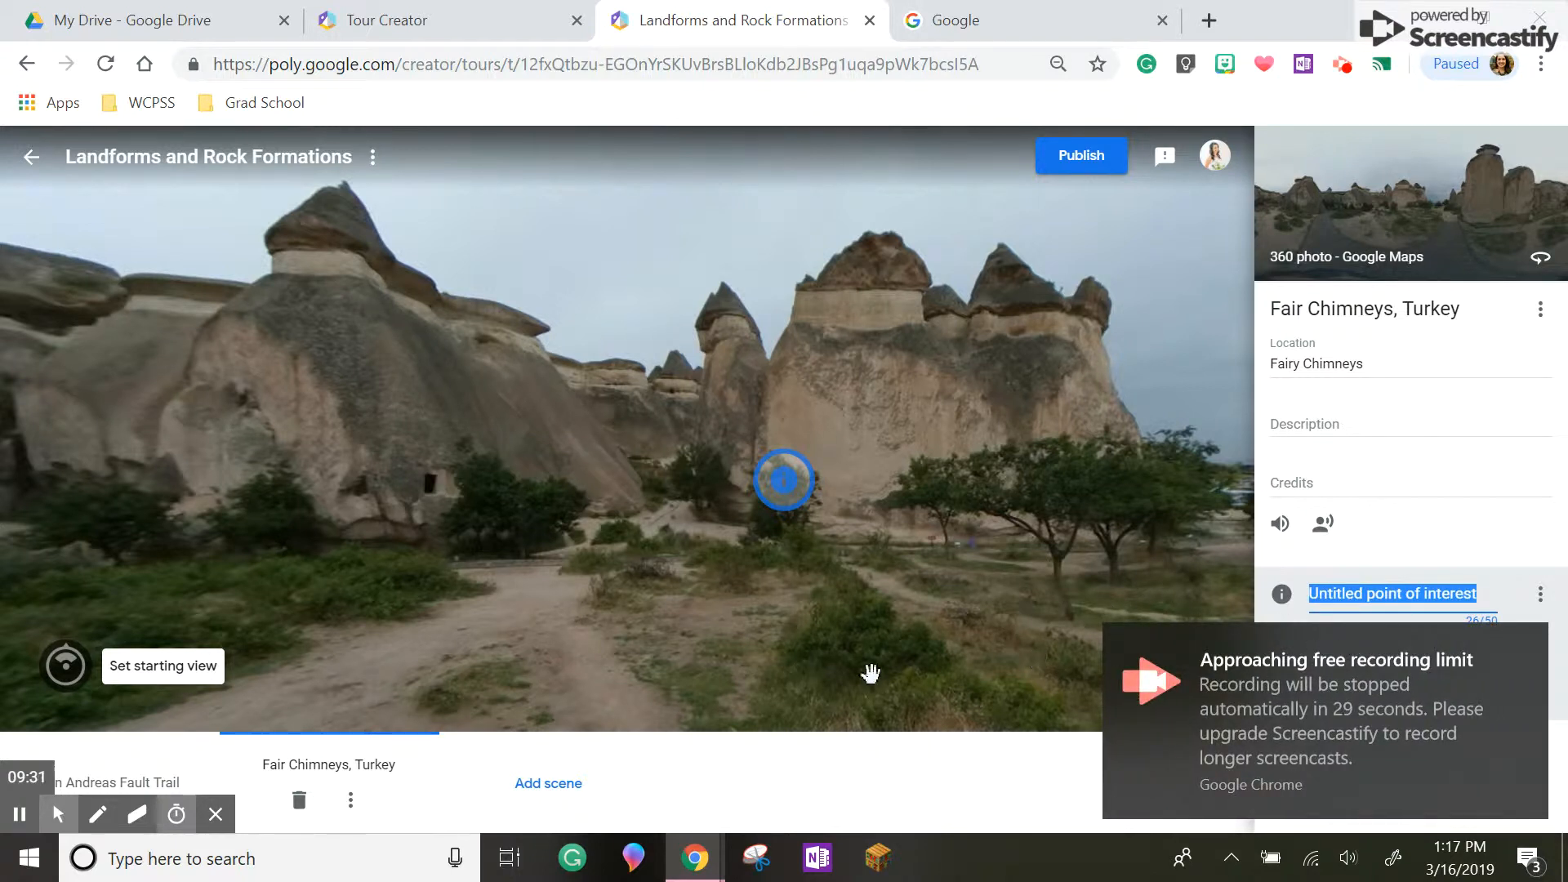
pyautogui.click(1533, 649)
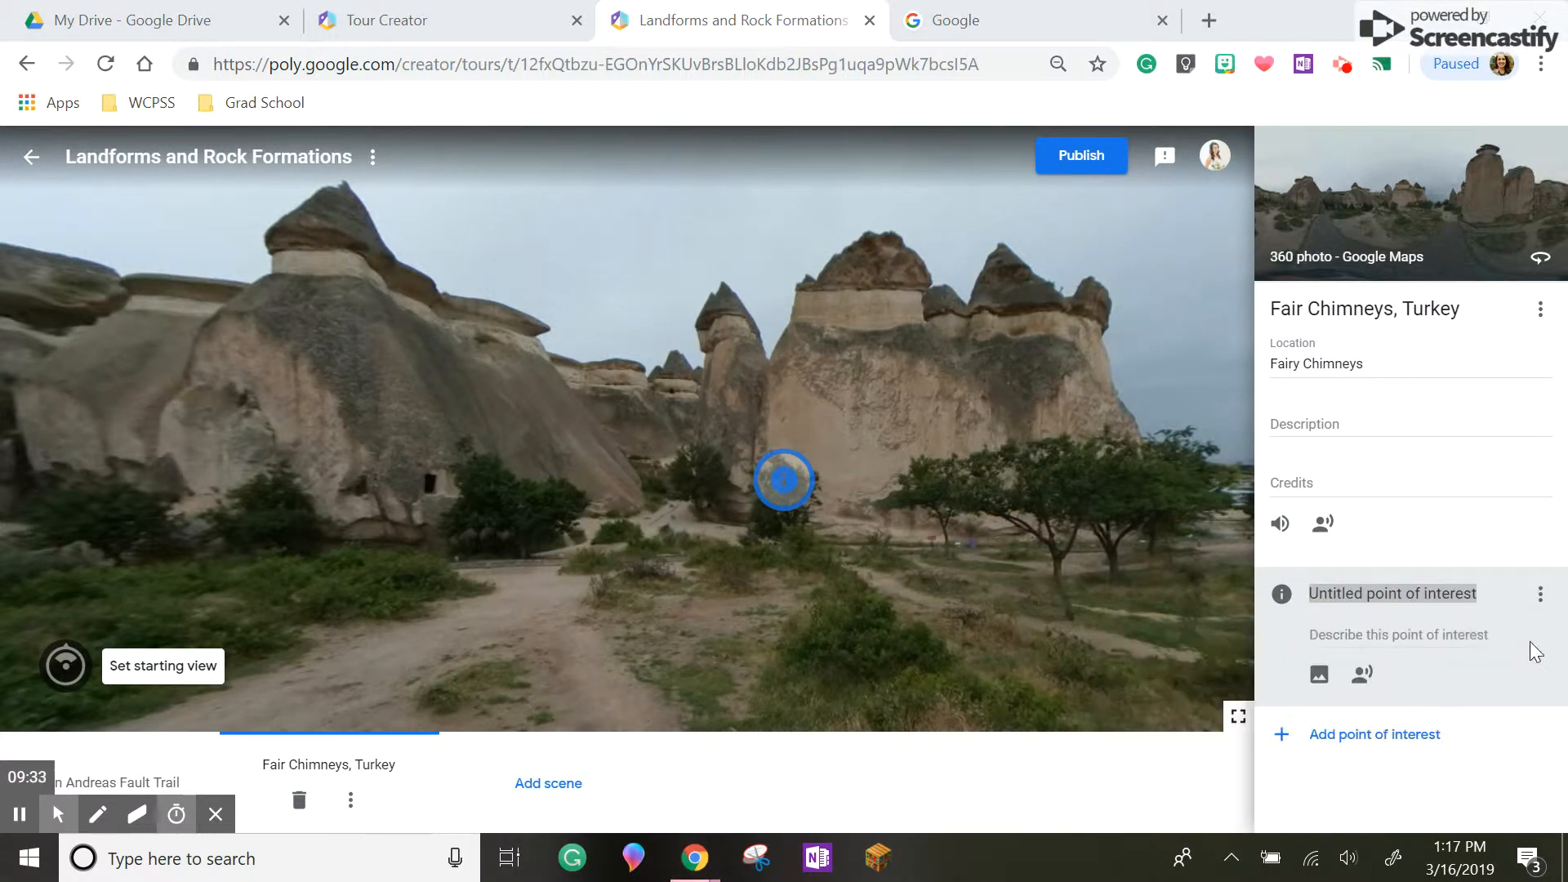
pyautogui.click(1318, 674)
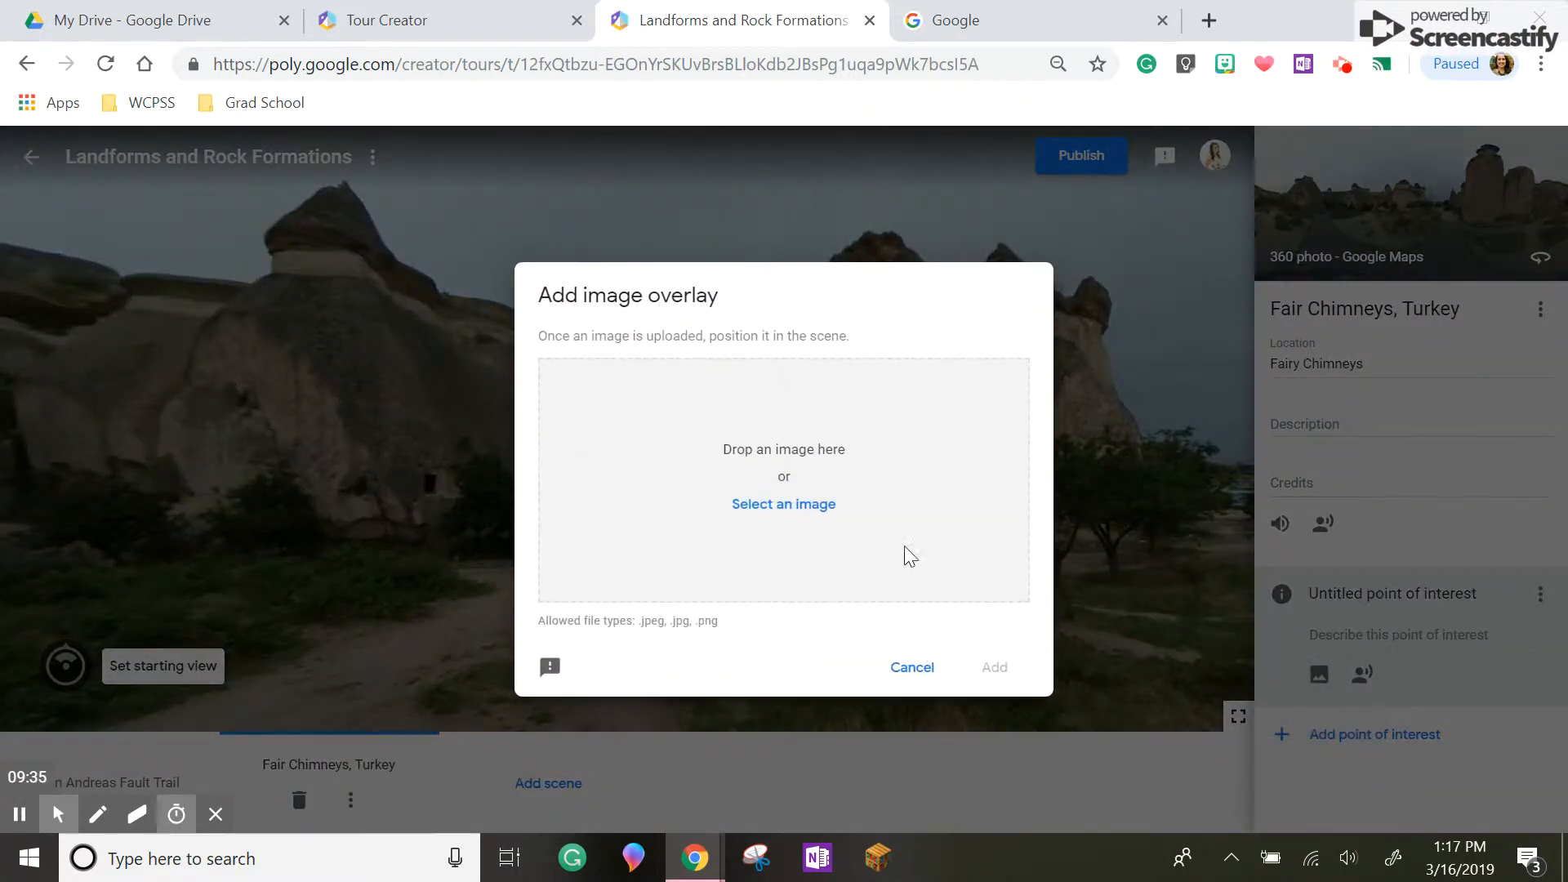
pyautogui.click(792, 505)
pyautogui.scroll(-3, 502, 400)
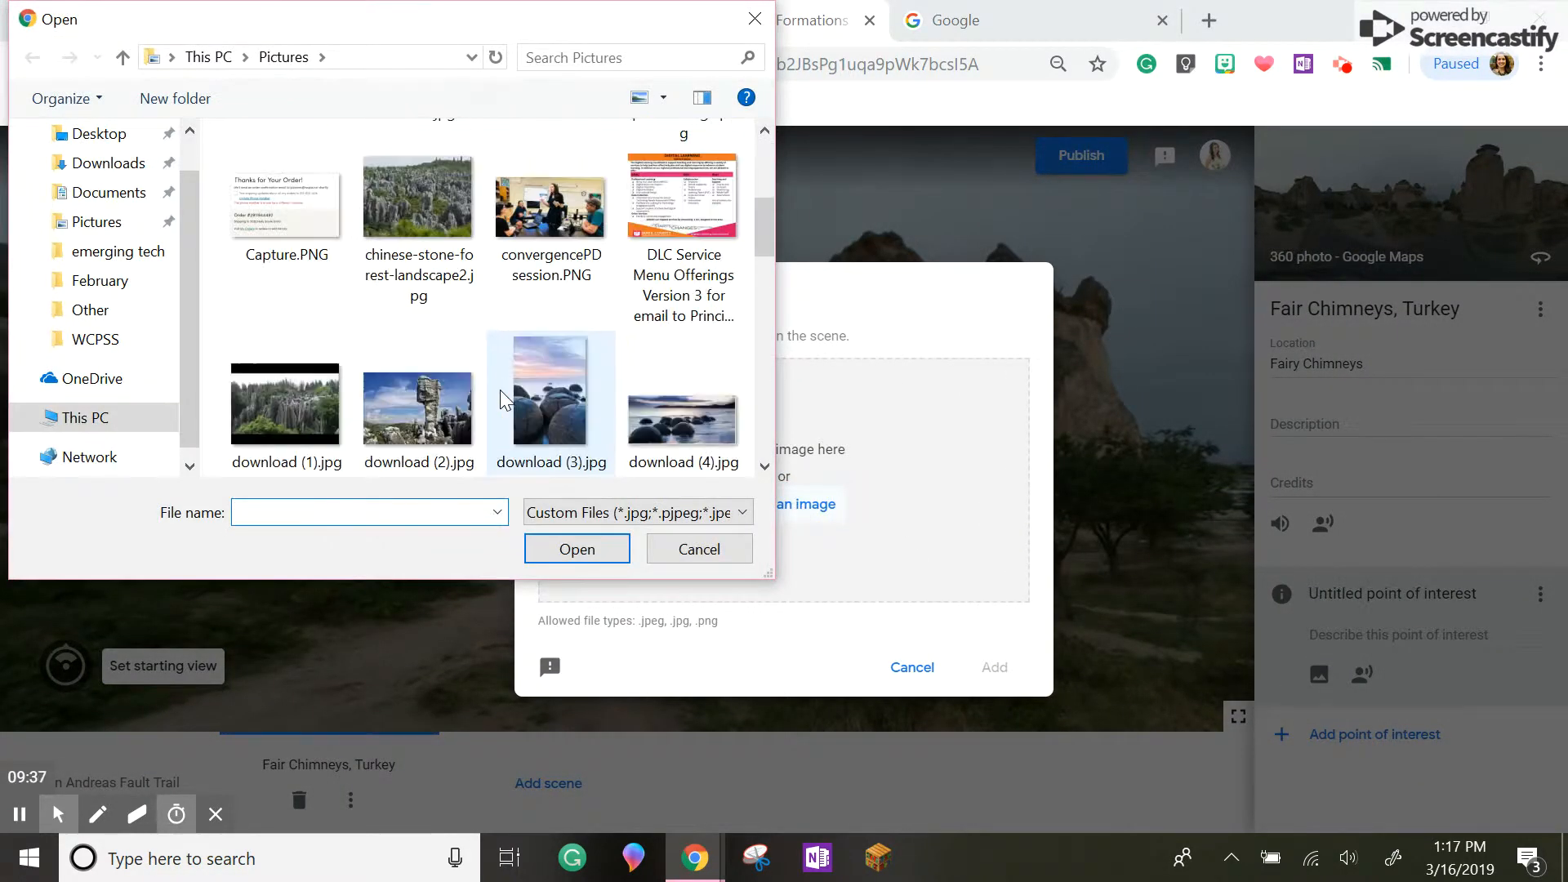
pyautogui.scroll(-2, 502, 400)
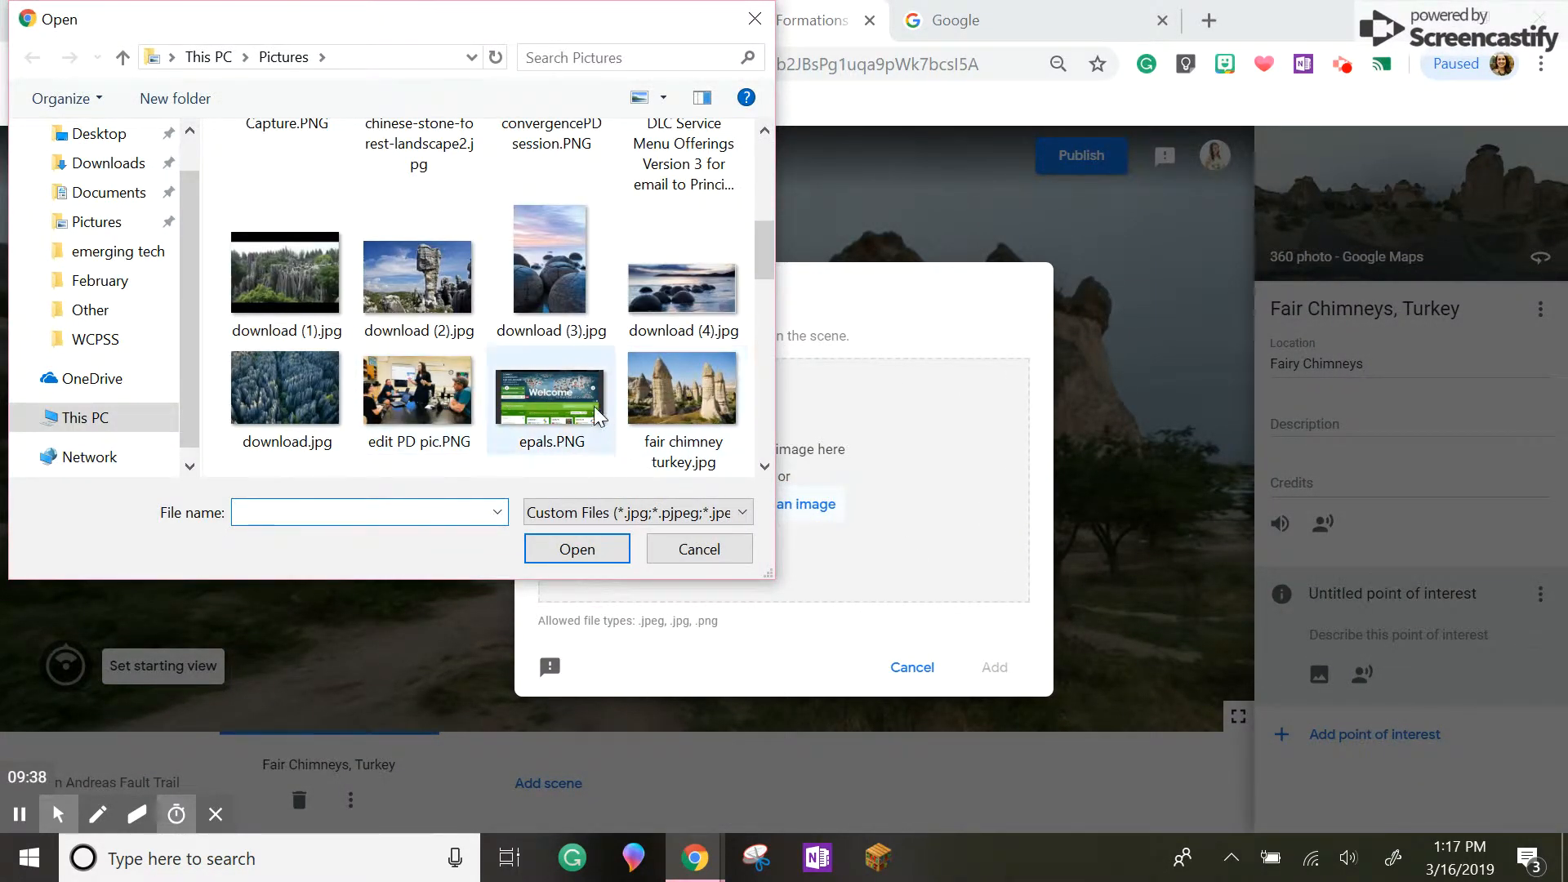
pyautogui.scroll(-1, 601, 416)
pyautogui.doubleClick(706, 249)
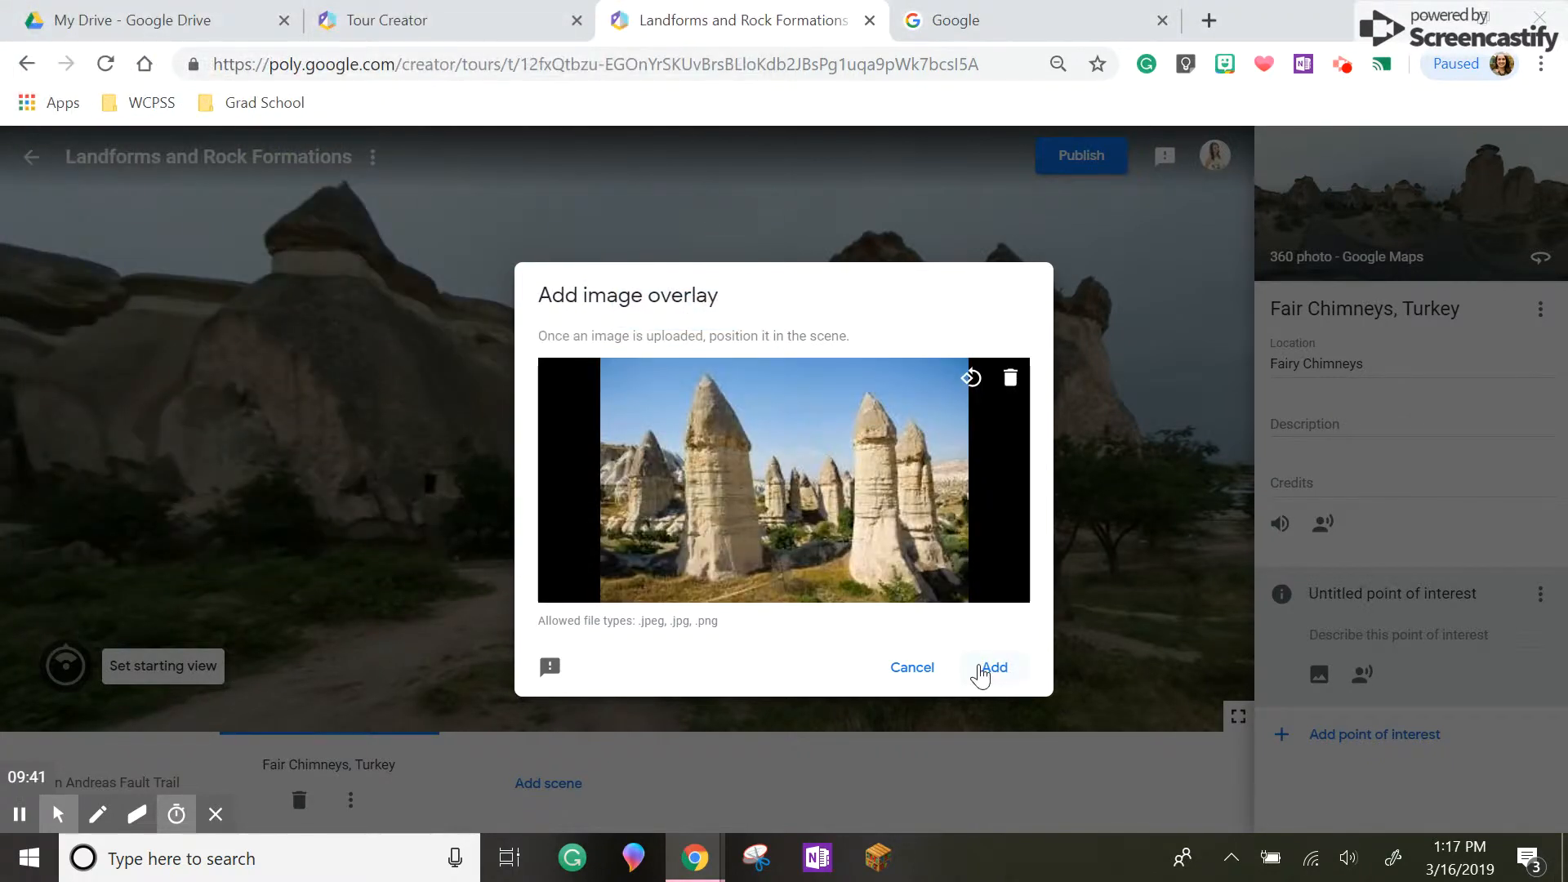
pyautogui.click(984, 668)
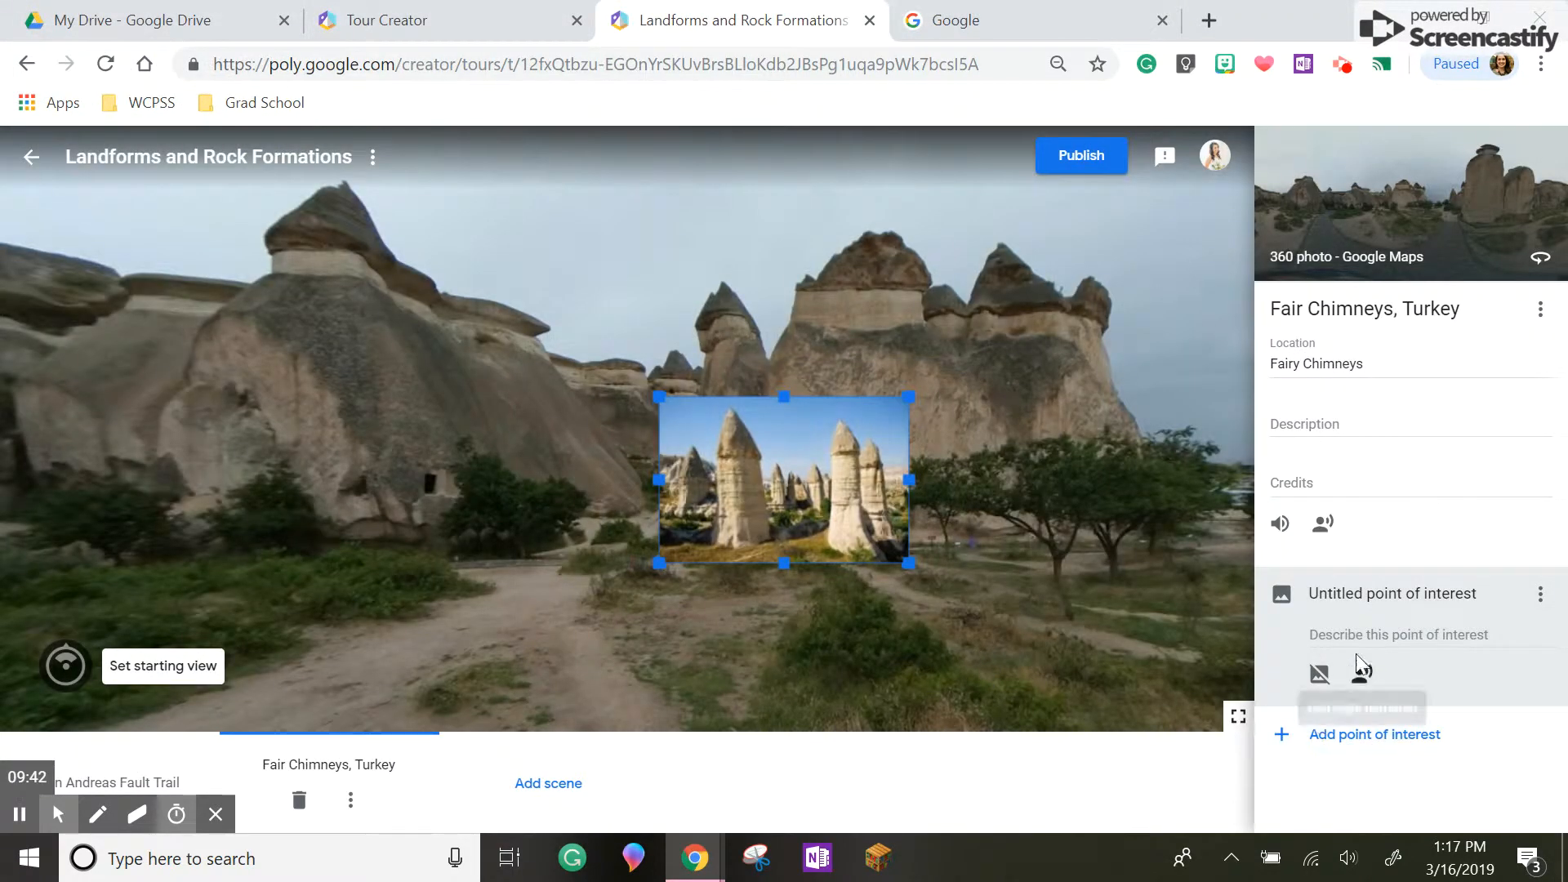
# Title the point of interest "Fair Chimneys" and begin its description with "formed by v".
pyautogui.click(1358, 595)
pyautogui.doubleClick(1357, 595)
pyautogui.click(1360, 596)
pyautogui.tripleClick(1360, 596)
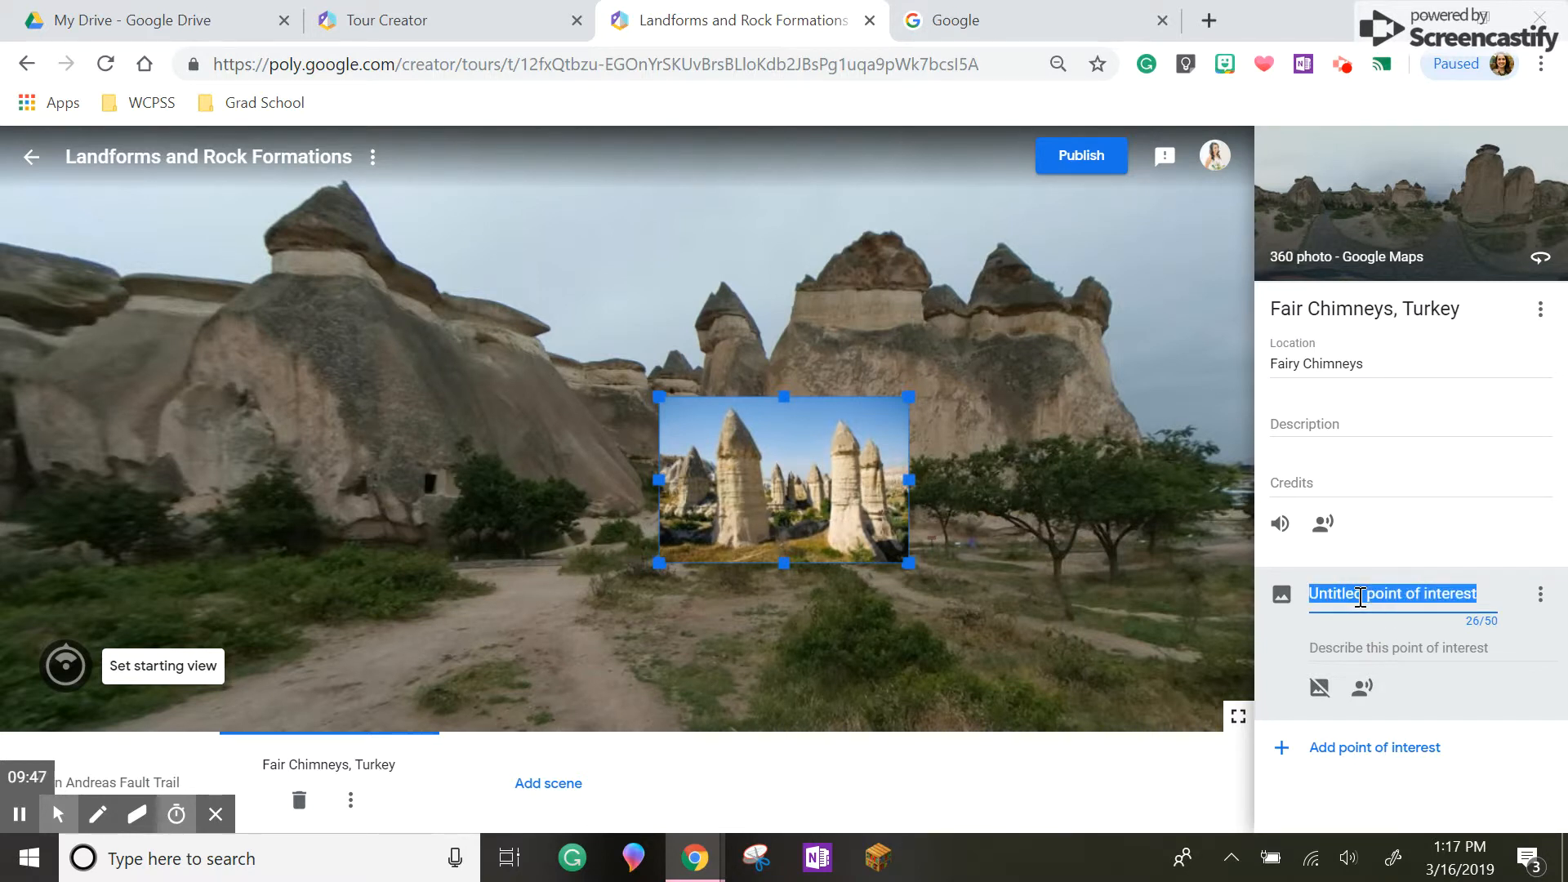
pyautogui.write('Fair Chimneys')
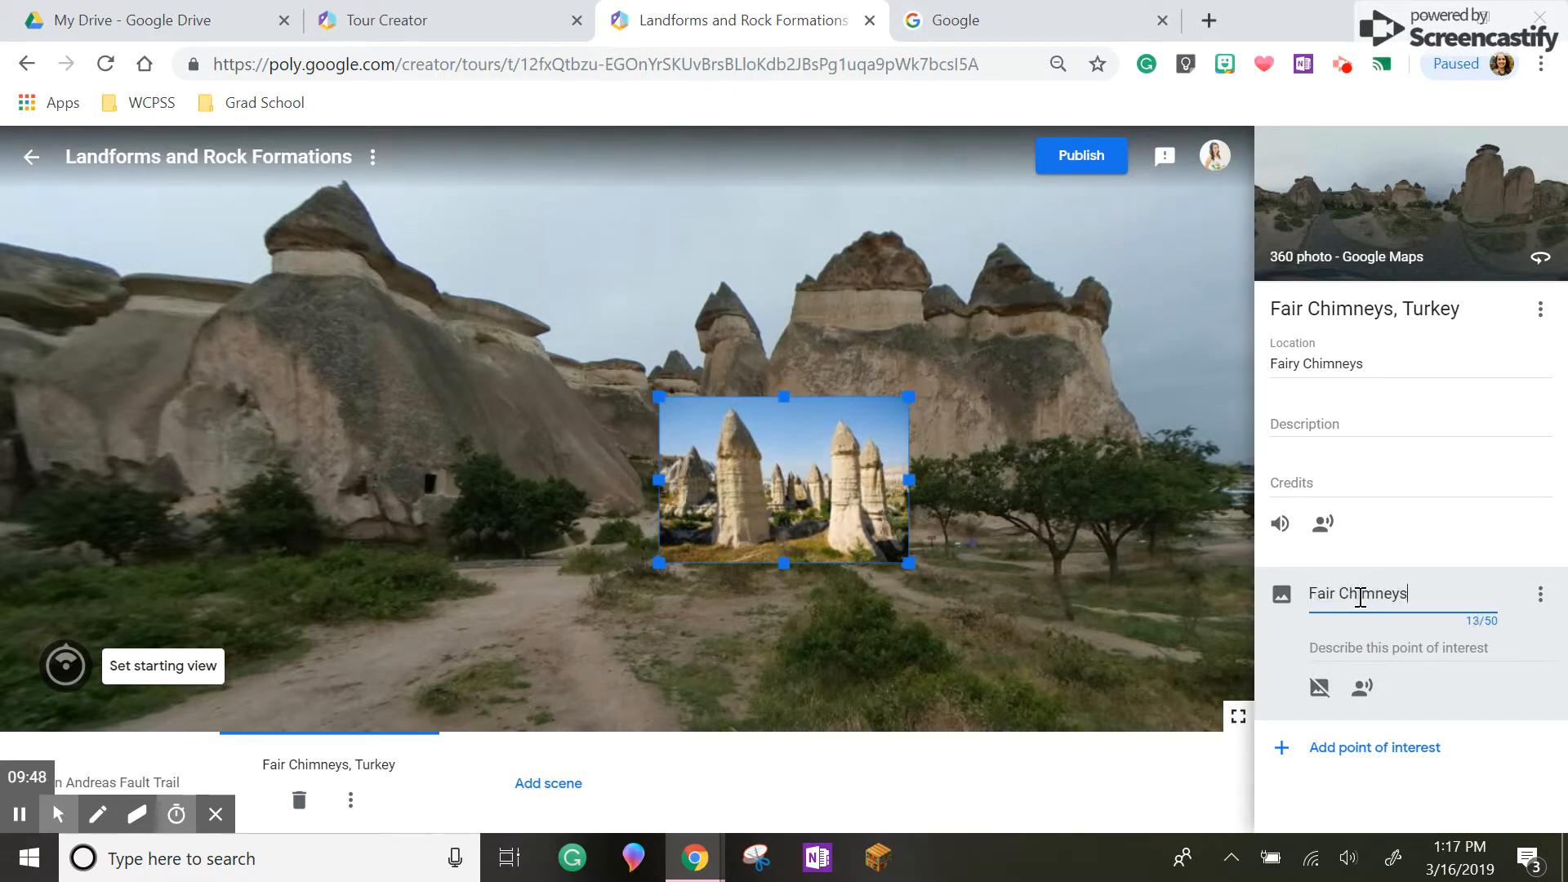
pyautogui.press('Tab')
pyautogui.click(1360, 626)
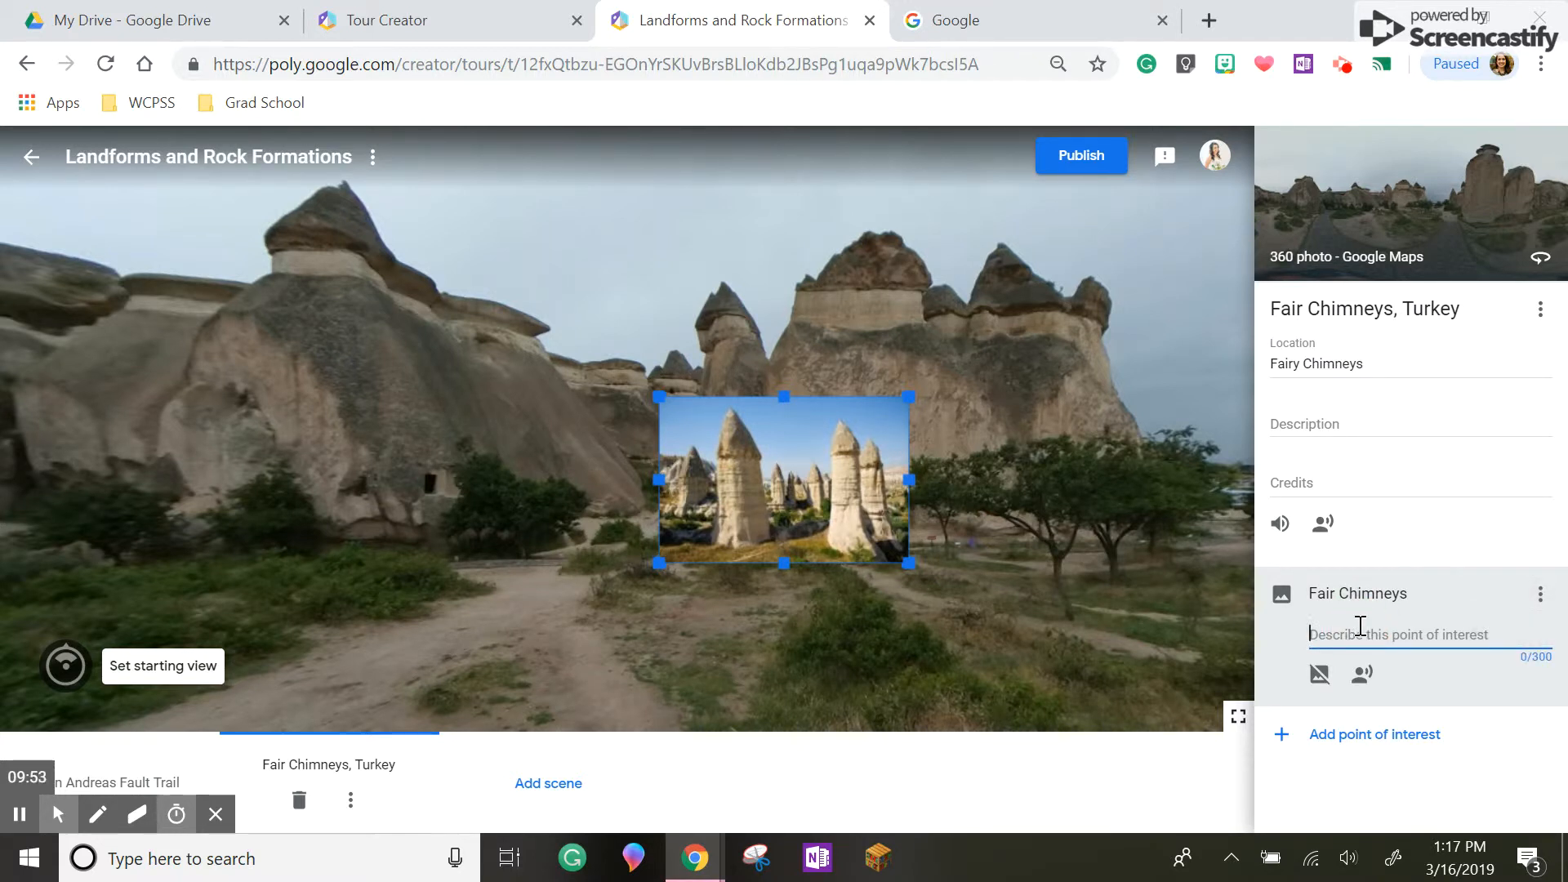
pyautogui.write('formed by v')
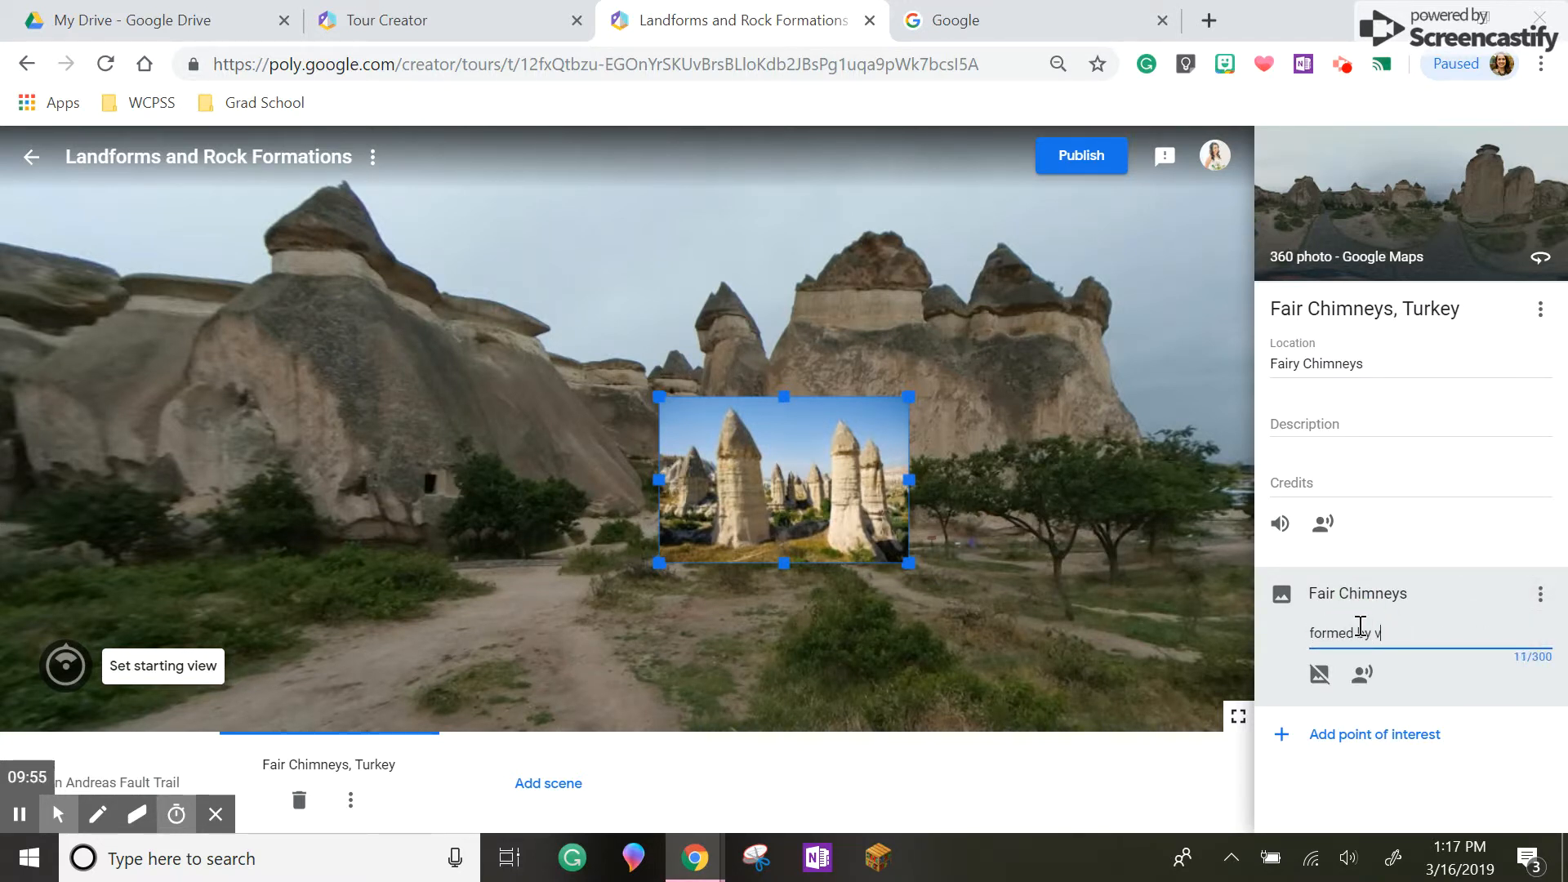